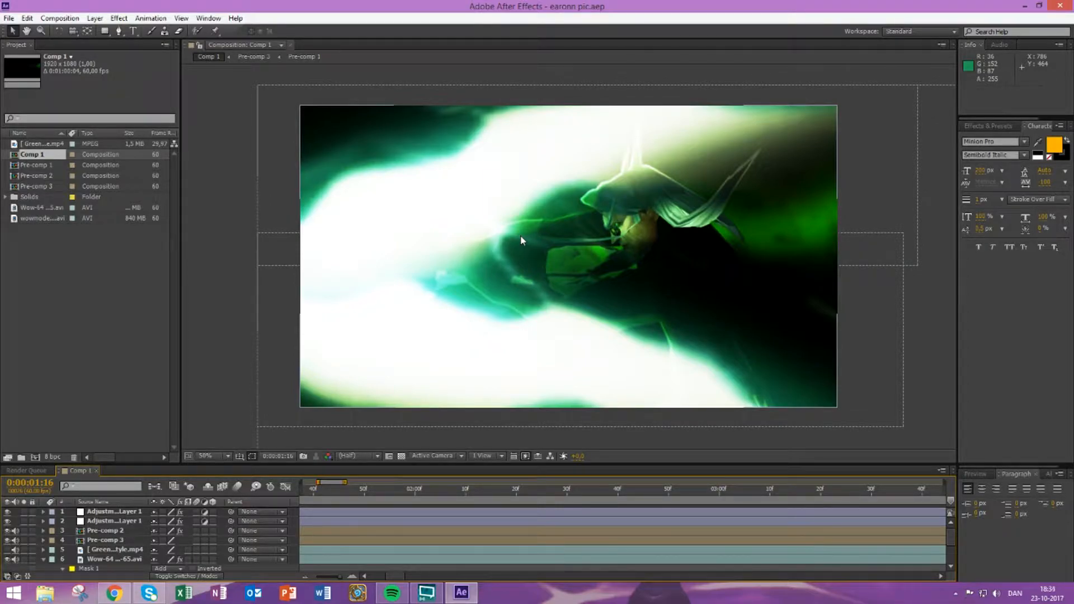
- Inspect the lightning footage layers inside Pre-comp 2 and return to Comp 1
left_click(100, 531)
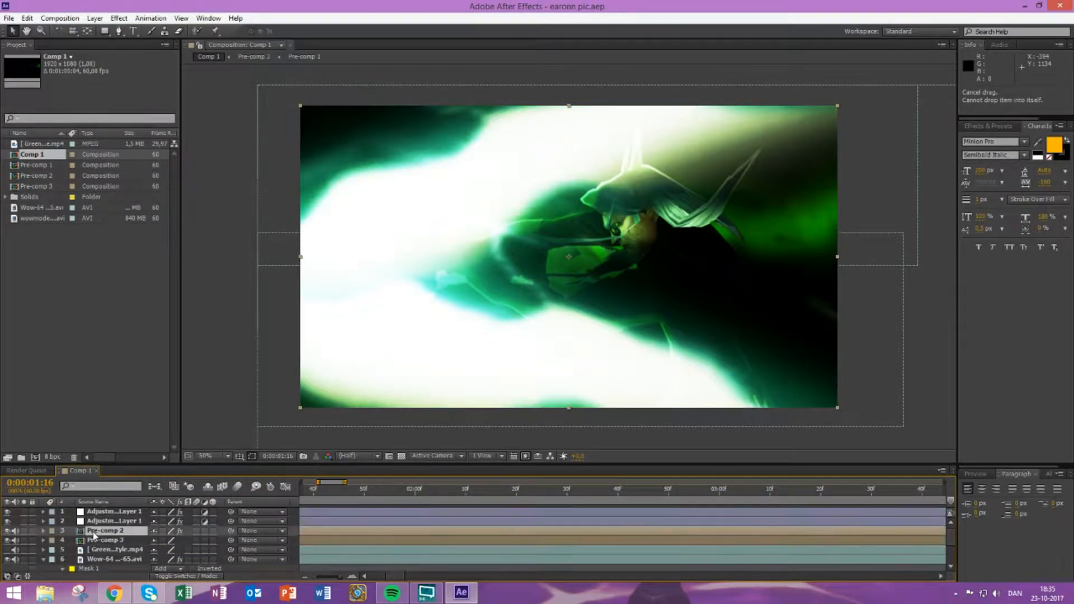
left_click(110, 533)
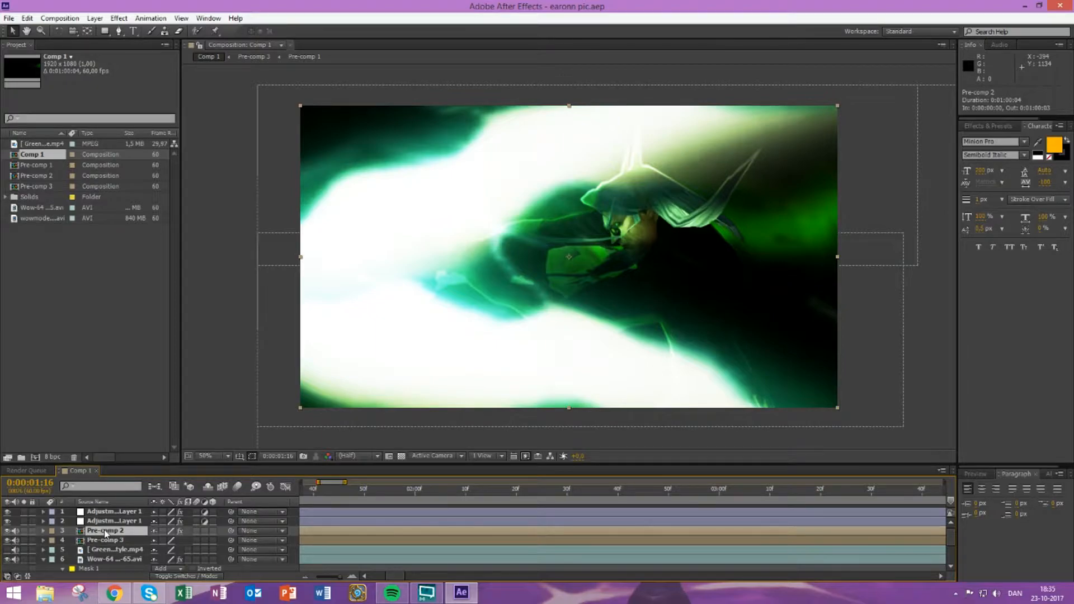
double_click(105, 531)
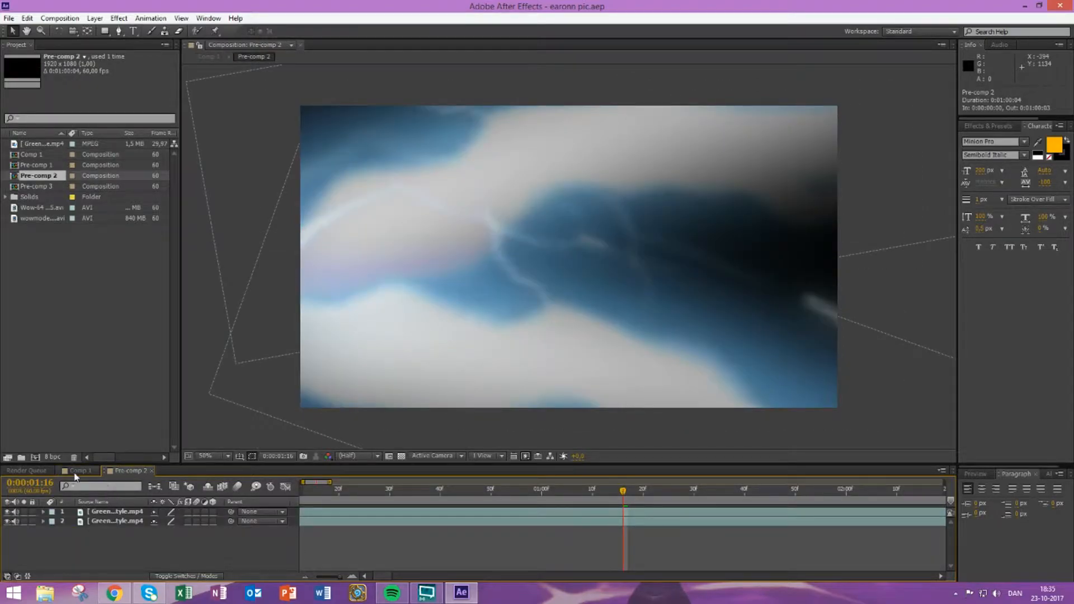
left_click(78, 471)
left_click(129, 471)
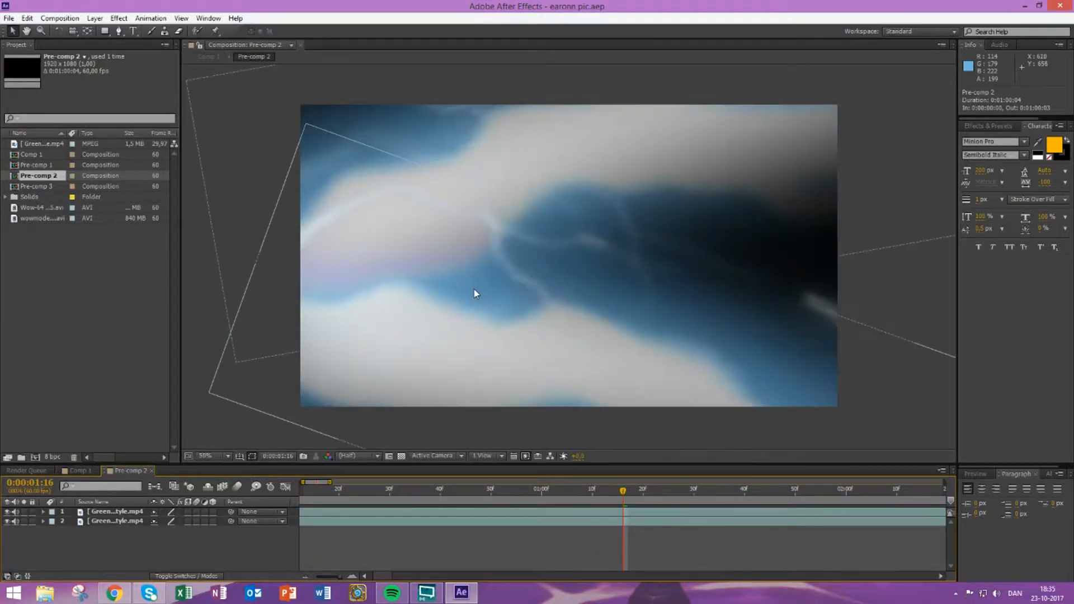
key("comma")
key("comma")
key("comma")
key("comma")
left_click(74, 471)
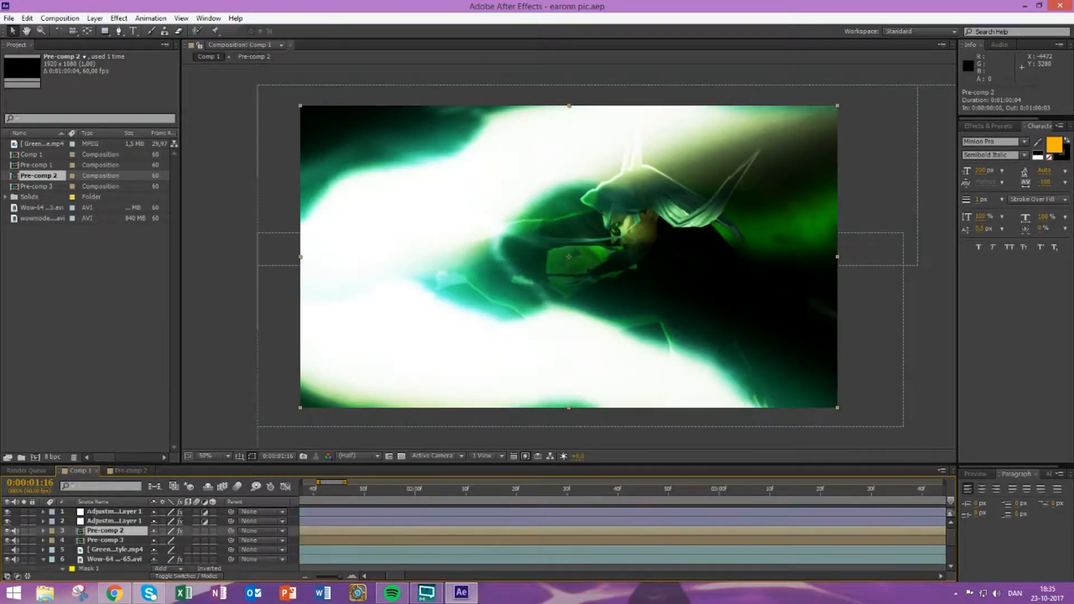
- Open Pre-comp 3 and its nested Pre-comp 1 to examine the masked character footage layers
double_click(112, 543)
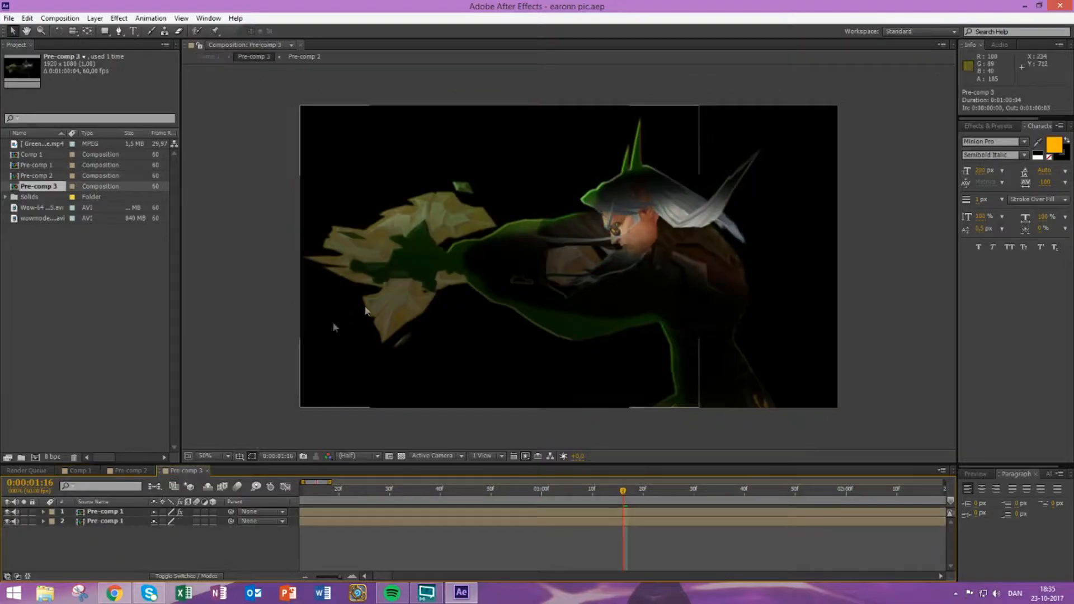
left_click(115, 512)
double_click(114, 512)
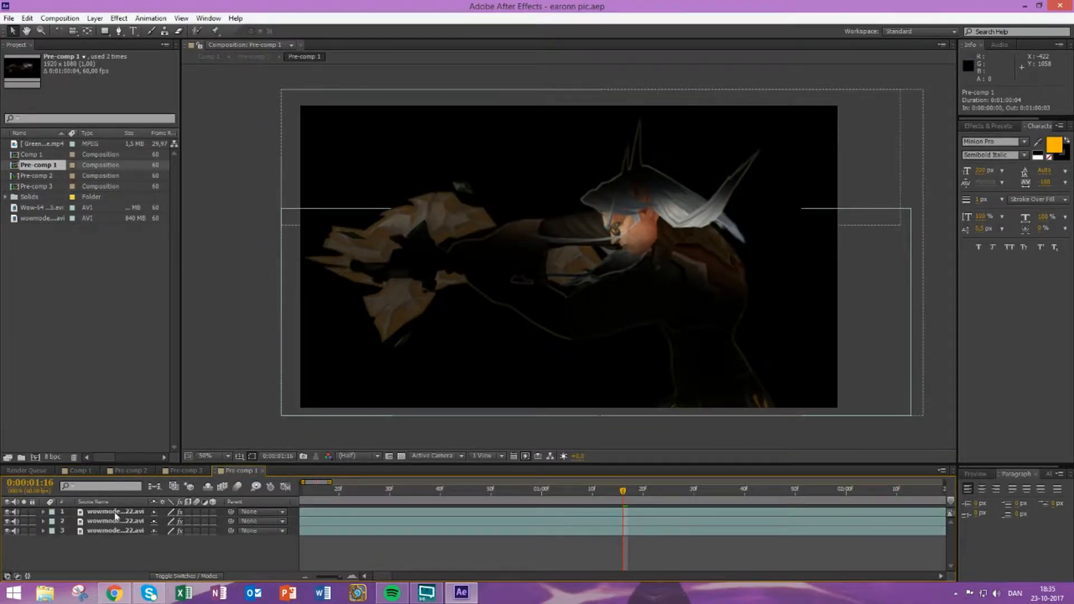
left_click(114, 512)
left_click(119, 532)
left_click(125, 523)
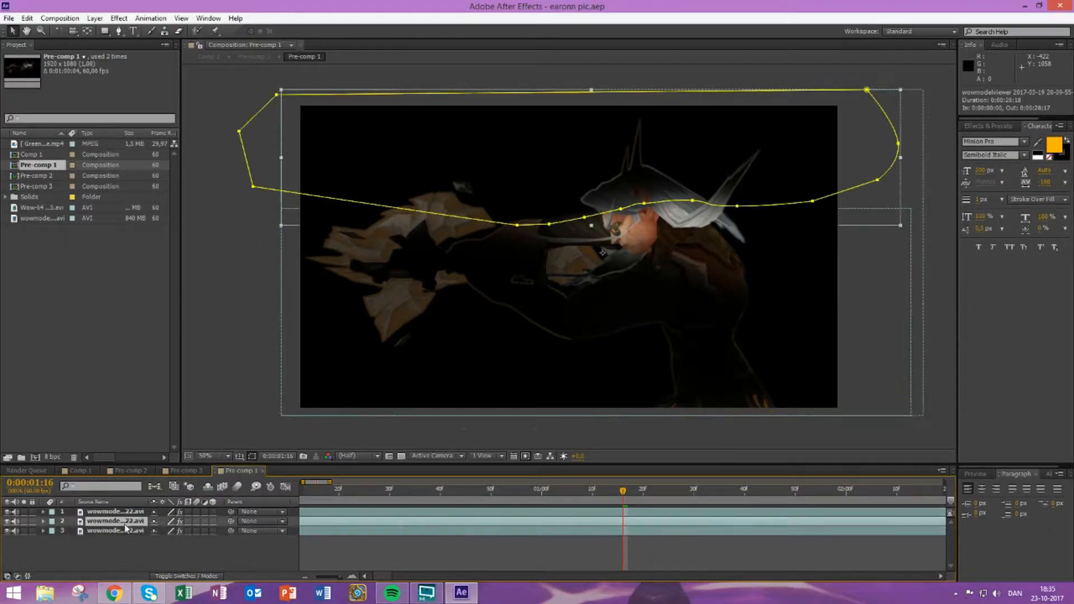
left_click(133, 514)
left_click(114, 531)
- Go back through Pre-comp 3 to review its two Pre-comp 1 layers and the character layers nested in them
left_click(186, 472)
double_click(116, 523)
left_click(117, 522, "ctrl")
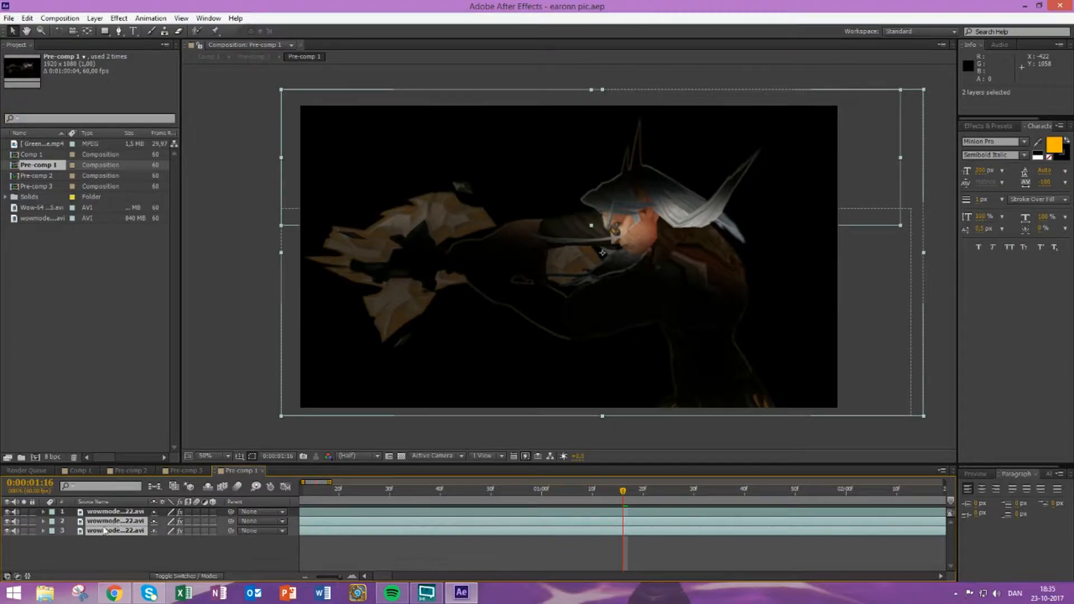
left_click(119, 513)
left_click(118, 522)
left_click(116, 531)
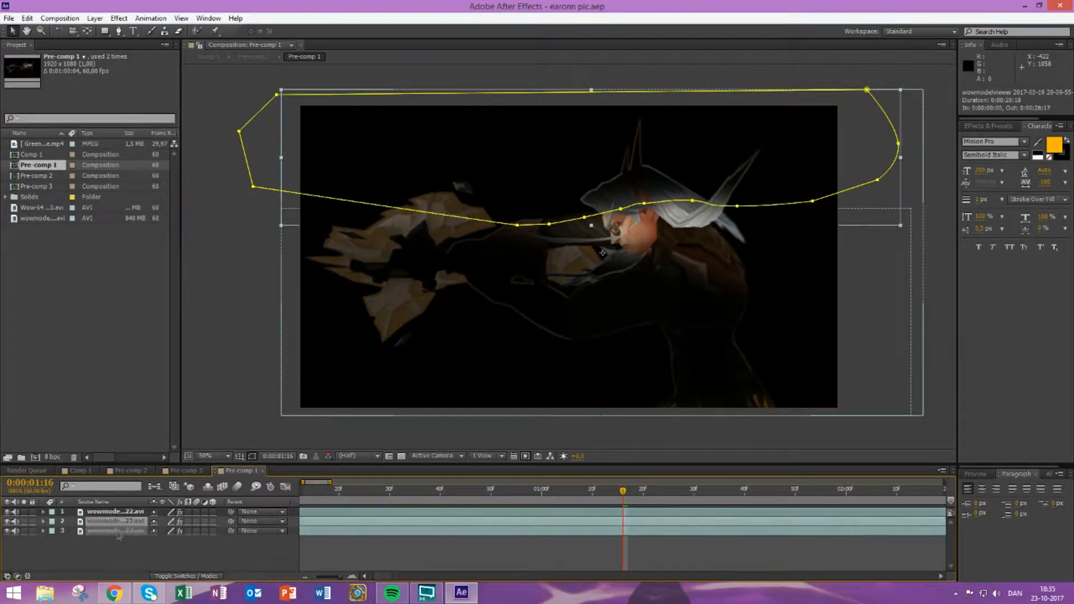
left_click(186, 471)
left_click(121, 521)
left_click(122, 513)
double_click(121, 522)
left_click(116, 513)
left_click(115, 522)
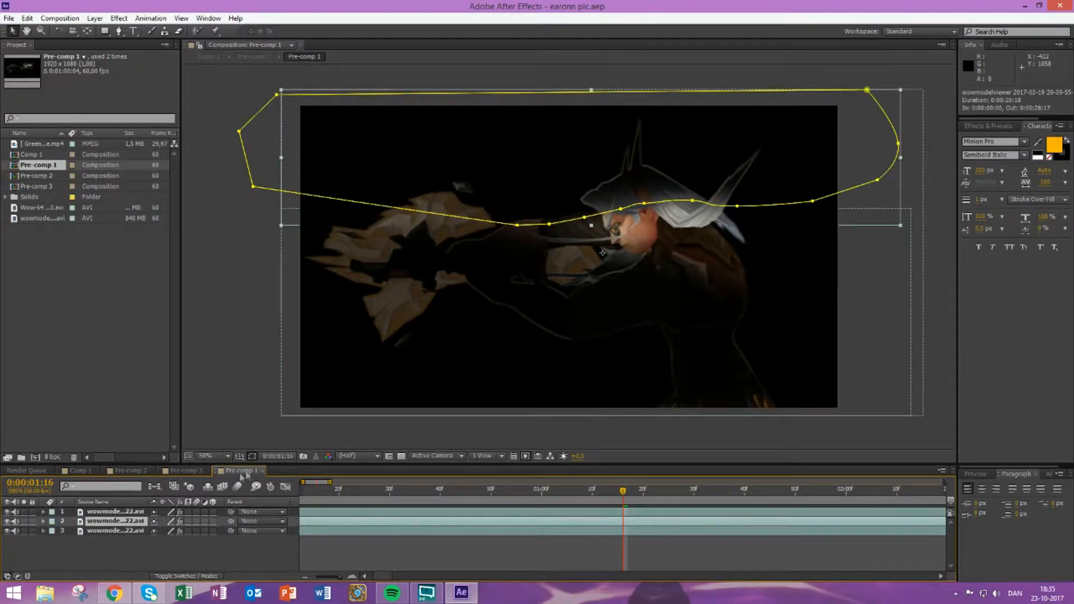
- Close the Pre-comp 1 and Pre-comp 3 timelines and start a new project
left_click(261, 471)
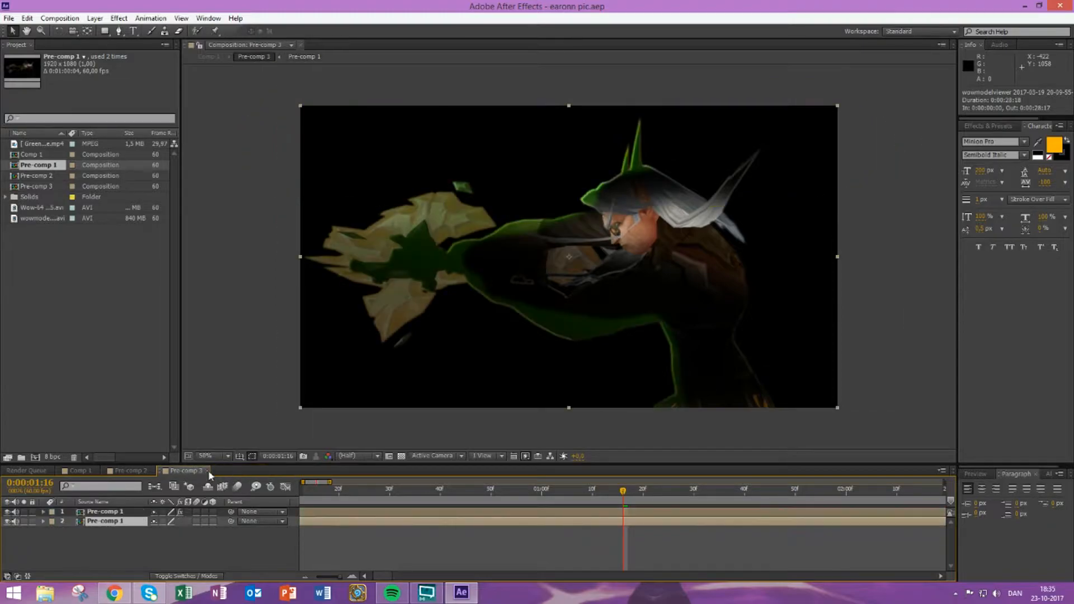
left_click(207, 472)
scroll(513, 296, "up", 4)
scroll(512, 296, "down", 3)
scroll(516, 300, "down", 4)
left_click(8, 18)
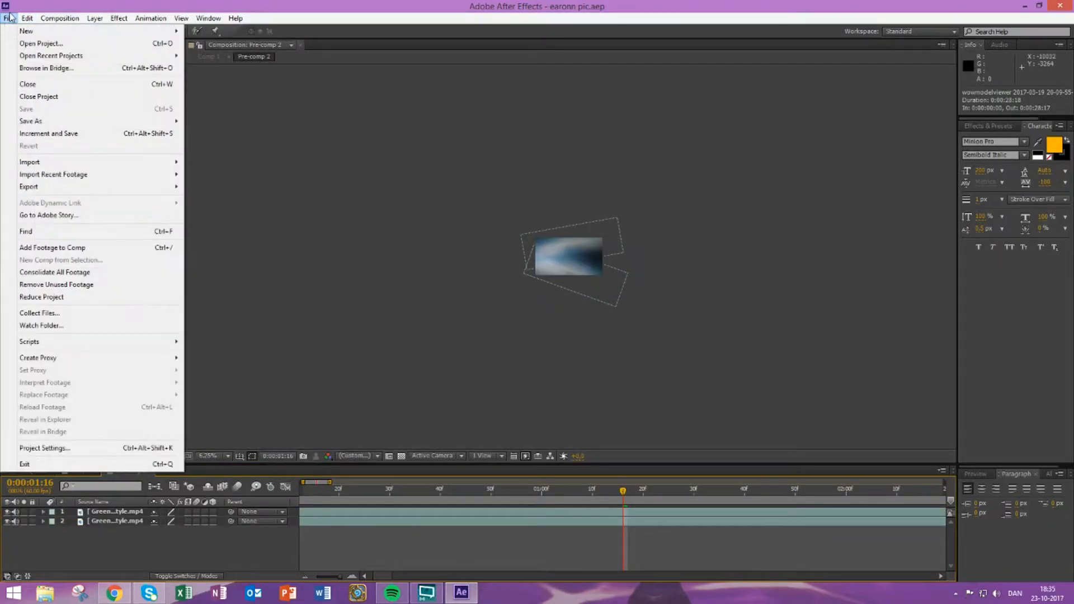
mouse_move(34, 32)
left_click(211, 31)
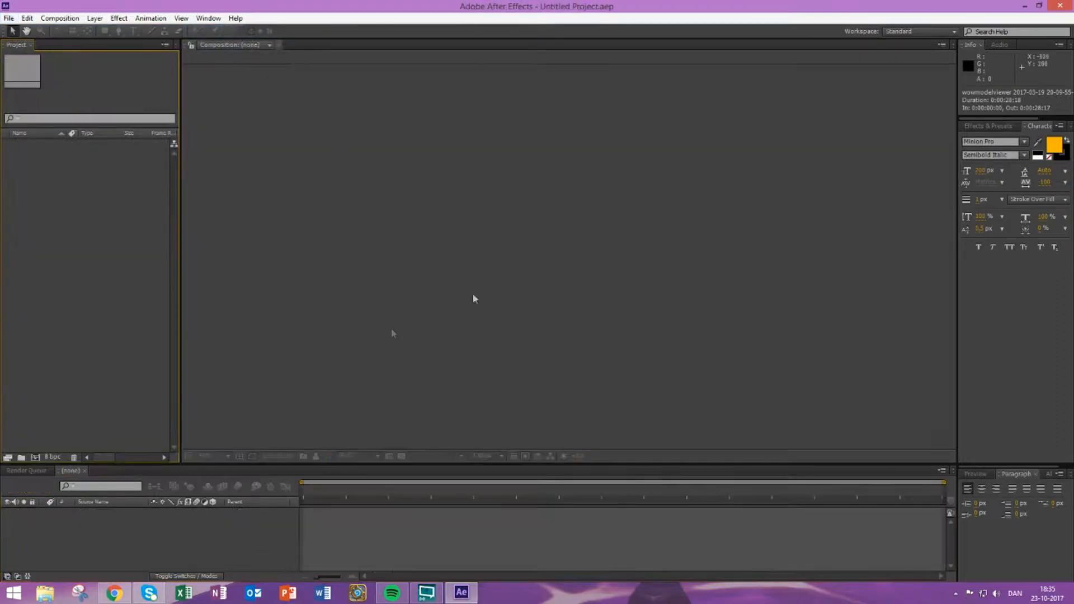
- Create a new composition 1920 pixels wide and 1080 pixels high
right_click(105, 260)
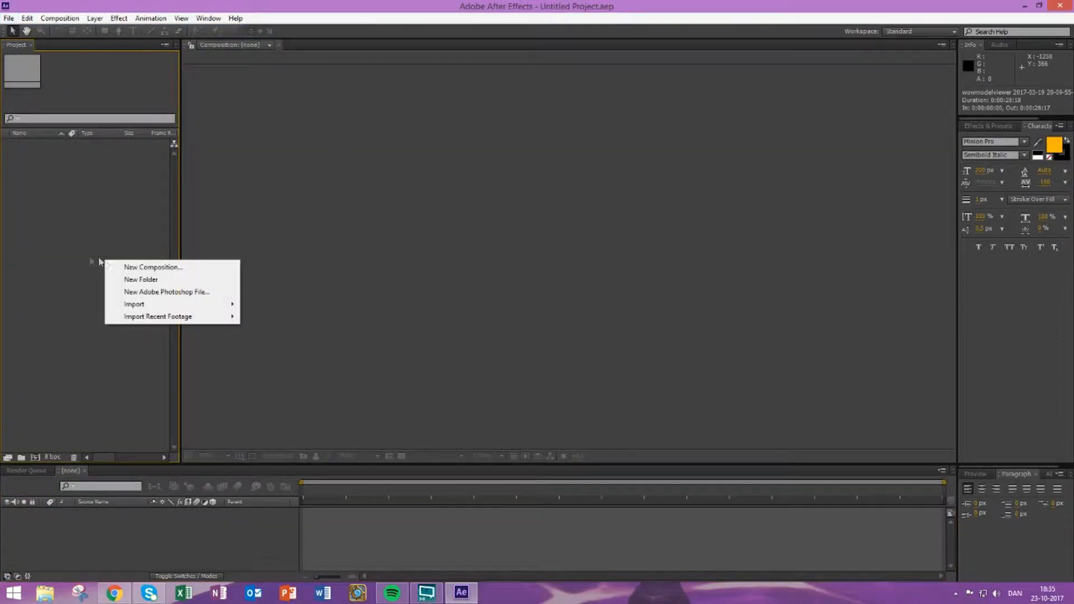
left_click(142, 268)
left_click(748, 275)
type("1920")
left_click(744, 291)
type("1080")
left_click(856, 445)
scroll(552, 297, "up", 4)
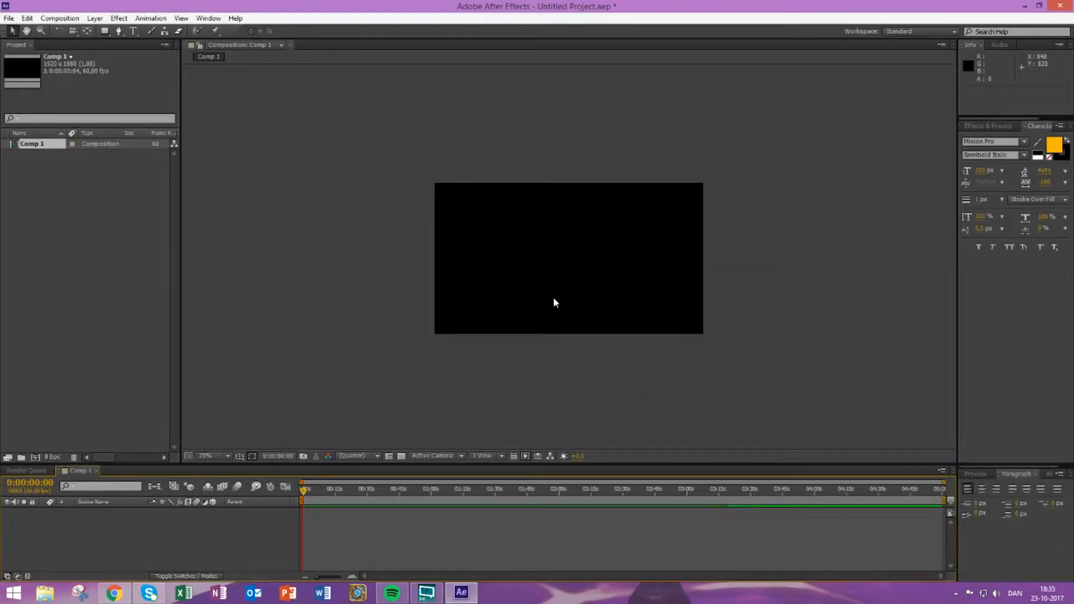
scroll(553, 297, "down", 2)
scroll(553, 298, "up", 3)
scroll(554, 299, "down", 4)
scroll(558, 300, "up", 2)
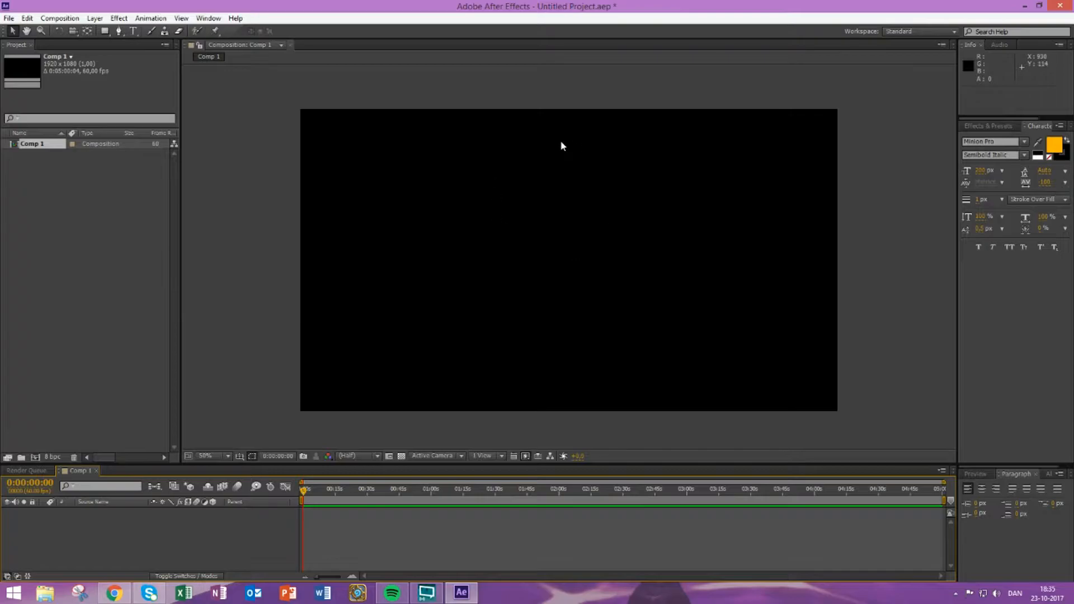
right_click(76, 322)
mouse_move(185, 365)
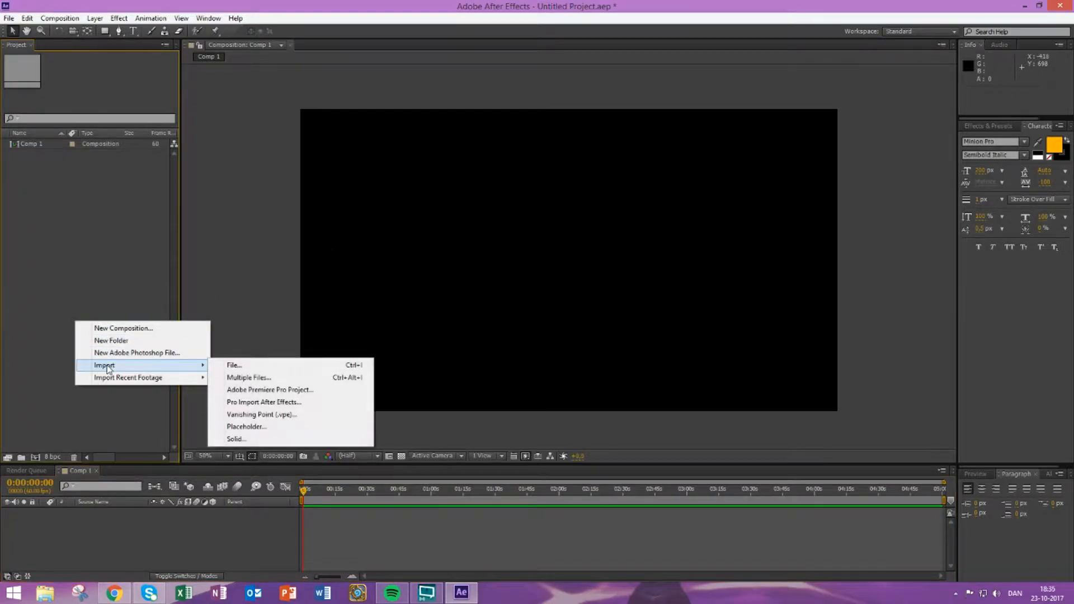
left_click(232, 366)
left_click(313, 193)
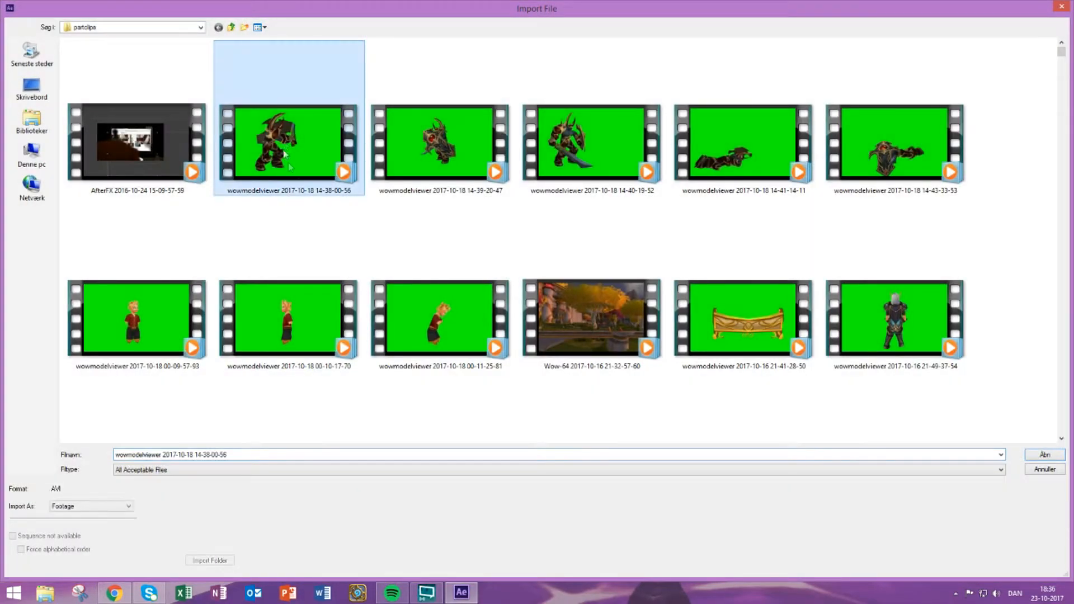
scroll(316, 193, "down", 5)
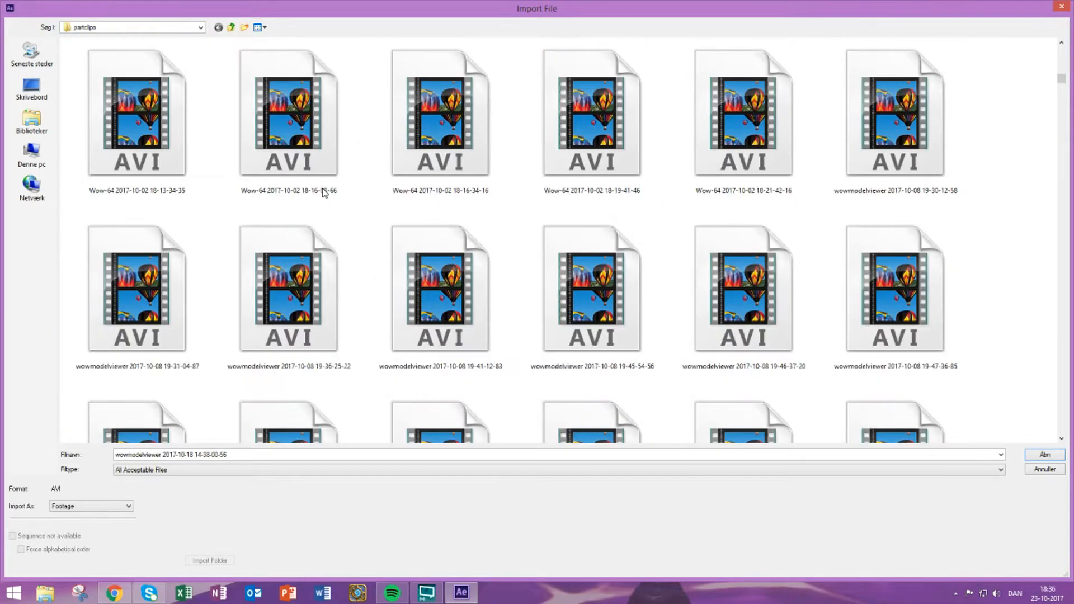
scroll(323, 193, "up", 3)
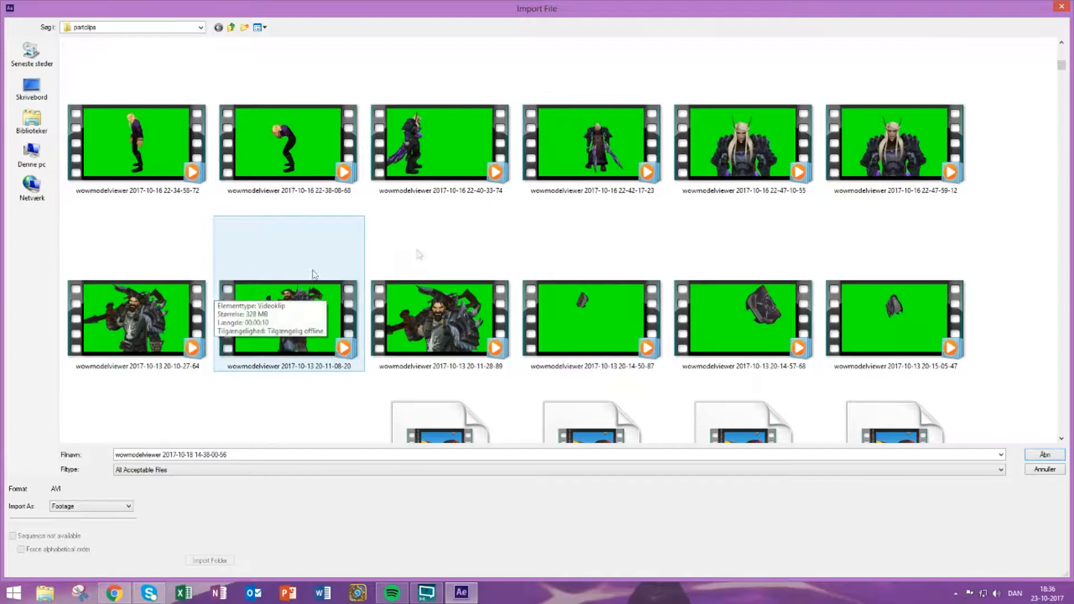
scroll(551, 225, "down", 3)
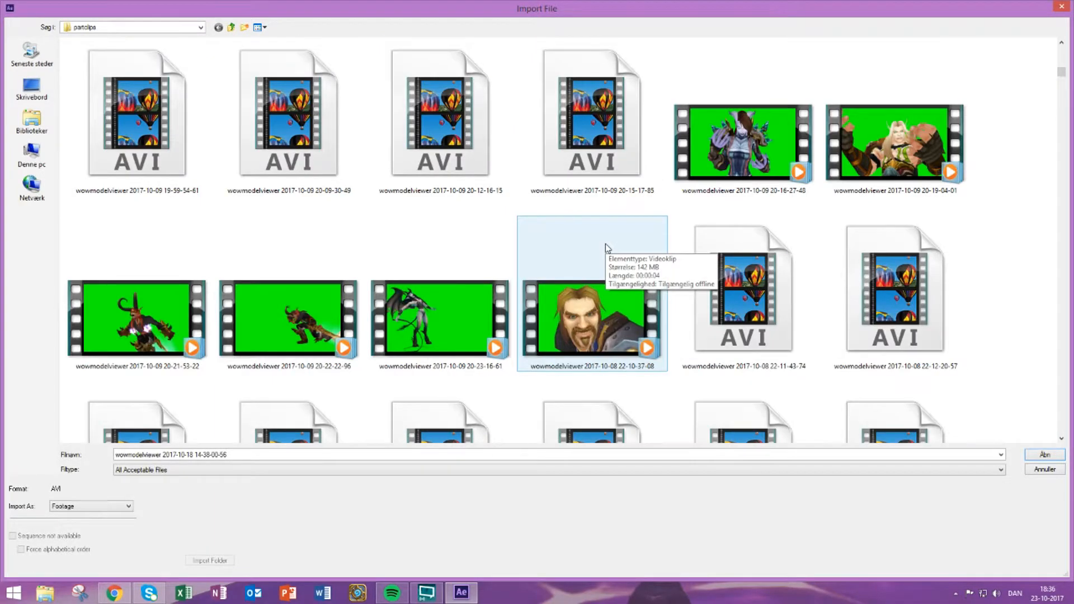
scroll(595, 249, "up", 3)
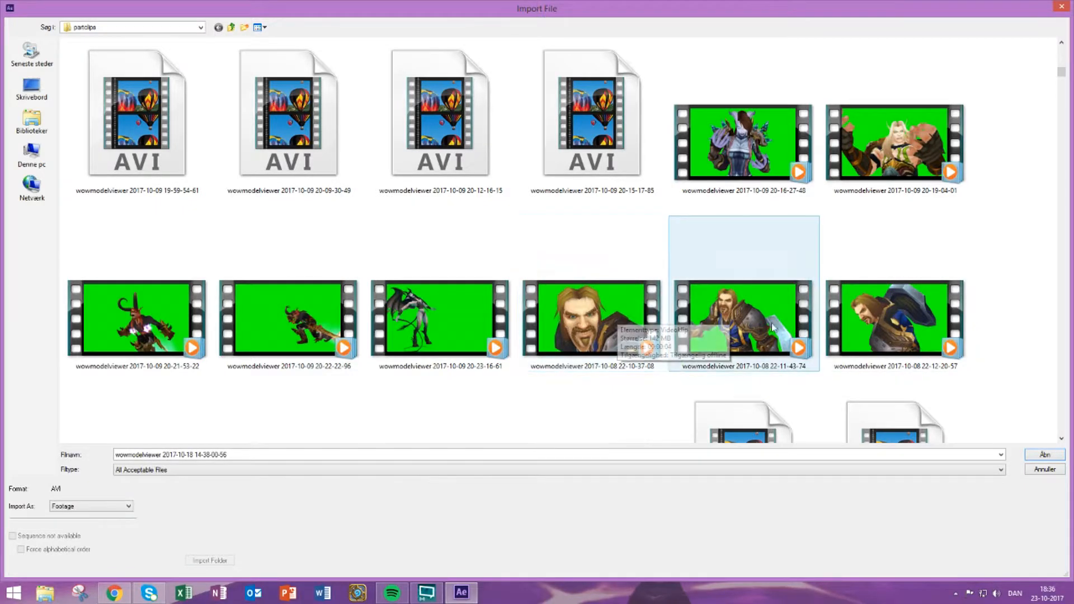
scroll(739, 311, "down", 3)
scroll(738, 311, "up", 3)
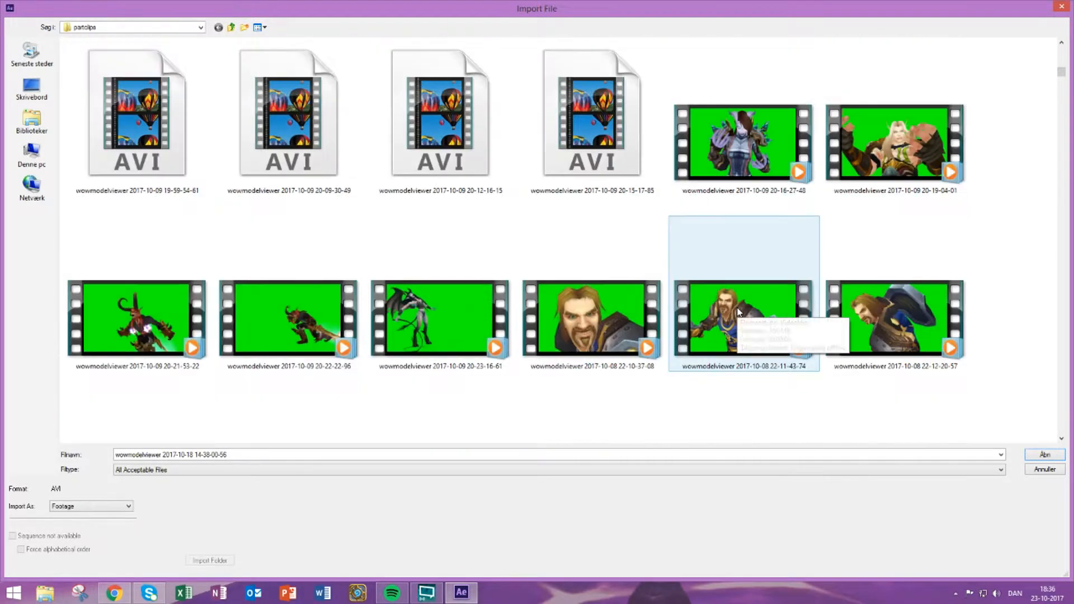
double_click(767, 322)
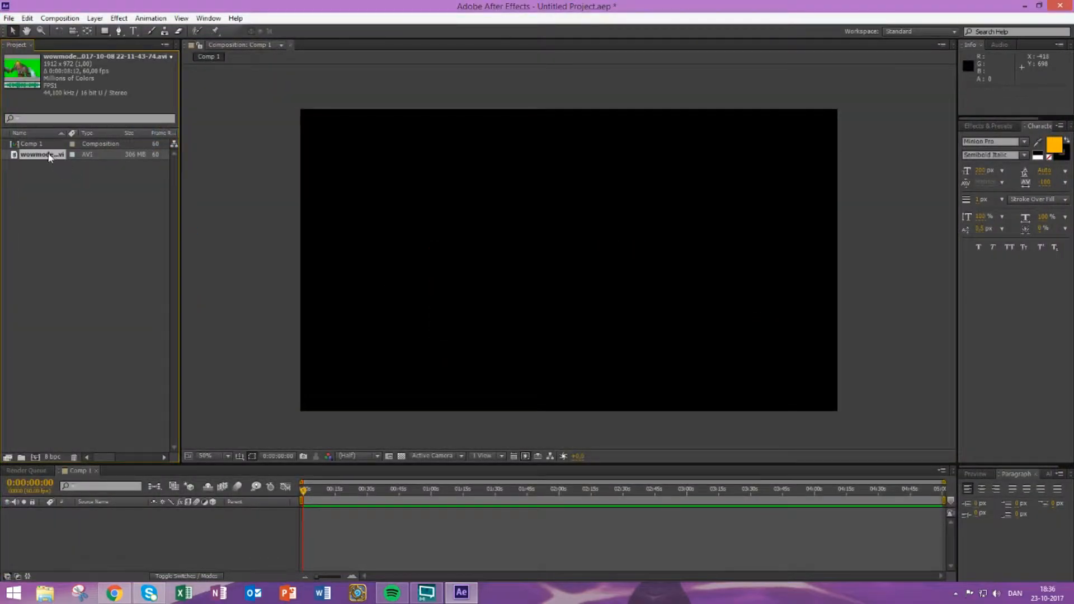
left_click_drag(91, 523, 93, 517)
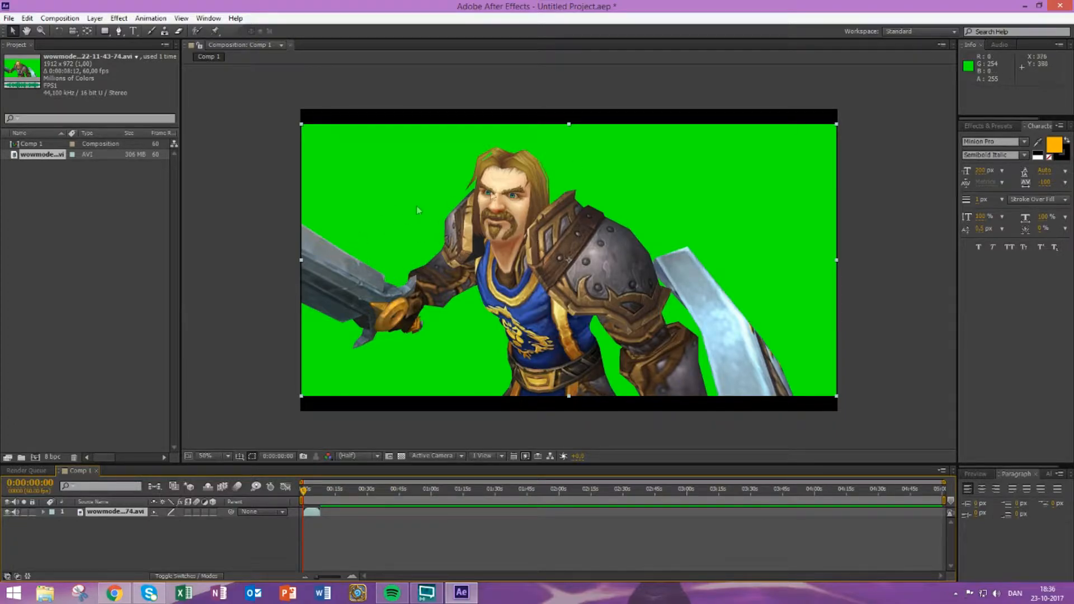
- Find the Keylight (1.2) effect and apply it to the green-screen character layer
left_click(989, 130)
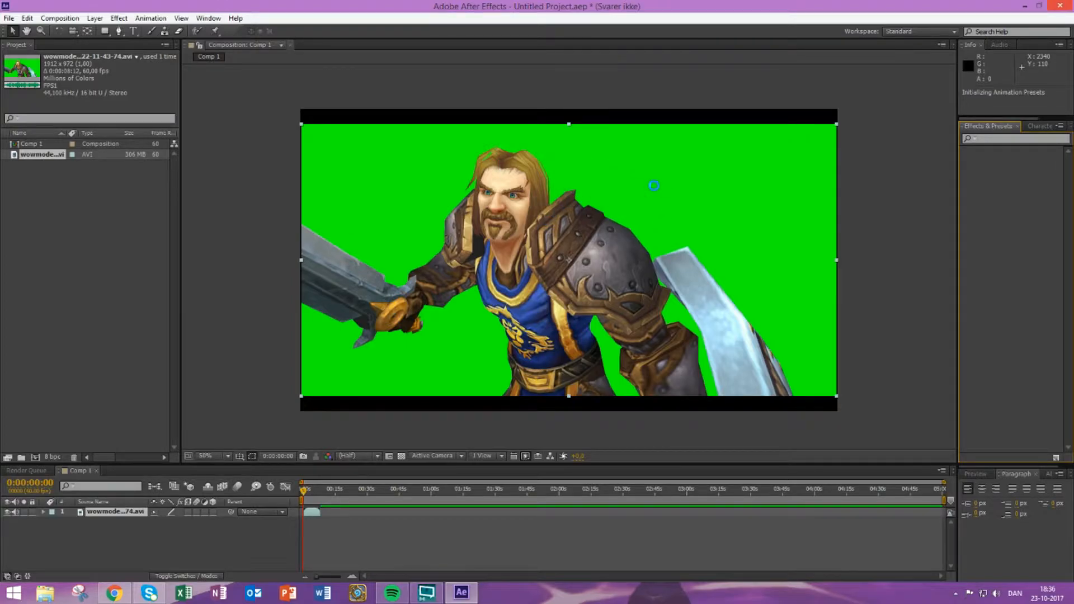
left_click(986, 139)
type("keyl")
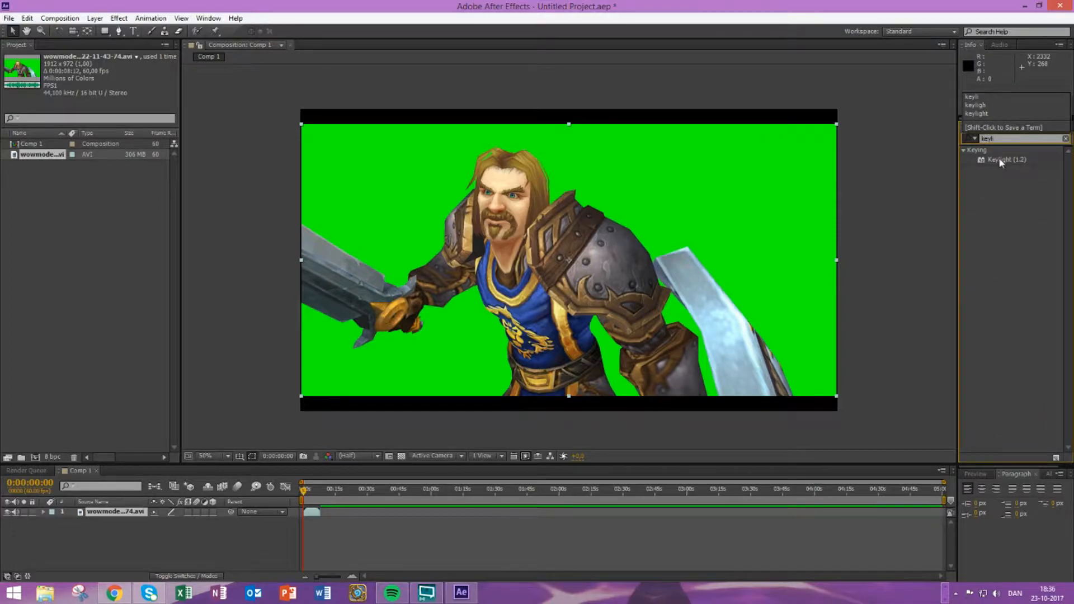
double_click(1001, 160)
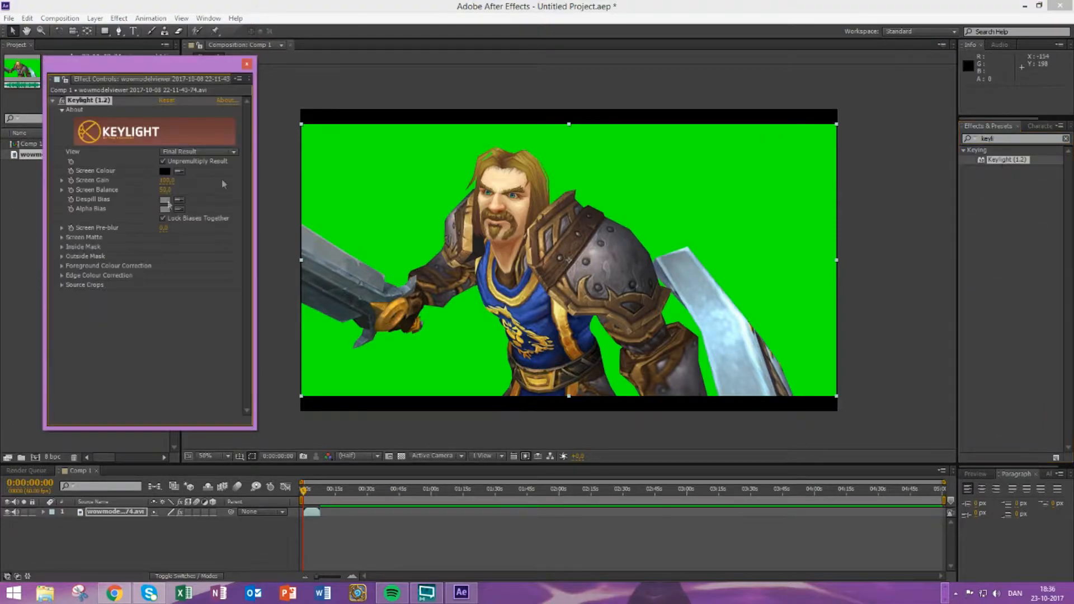
- Sample the clip's green background as Keylight's Screen Colour to key it out
left_click(179, 170)
left_click(404, 171)
key("period")
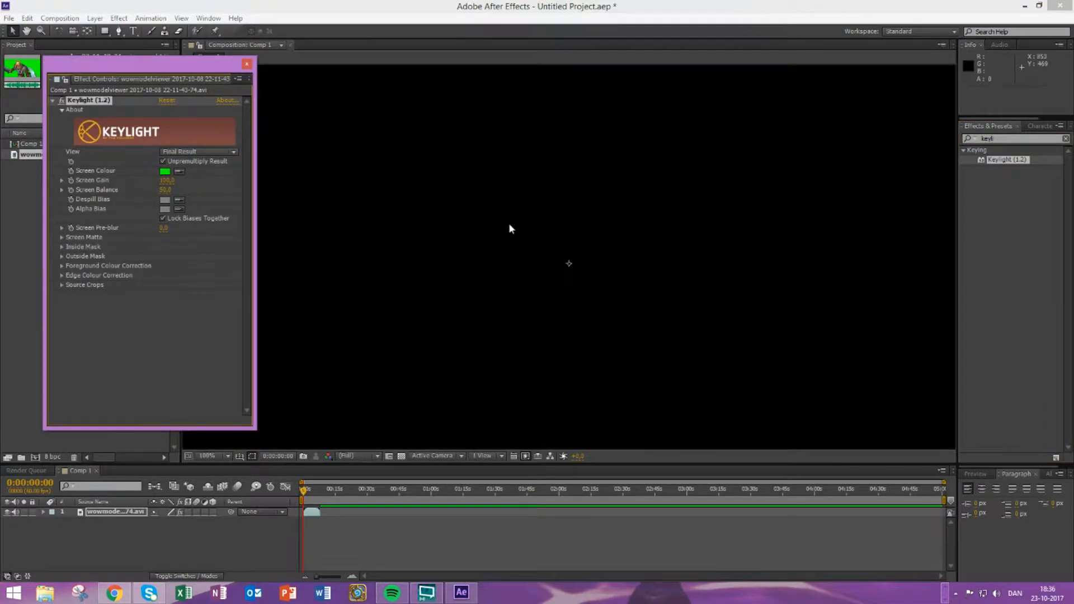
key("comma")
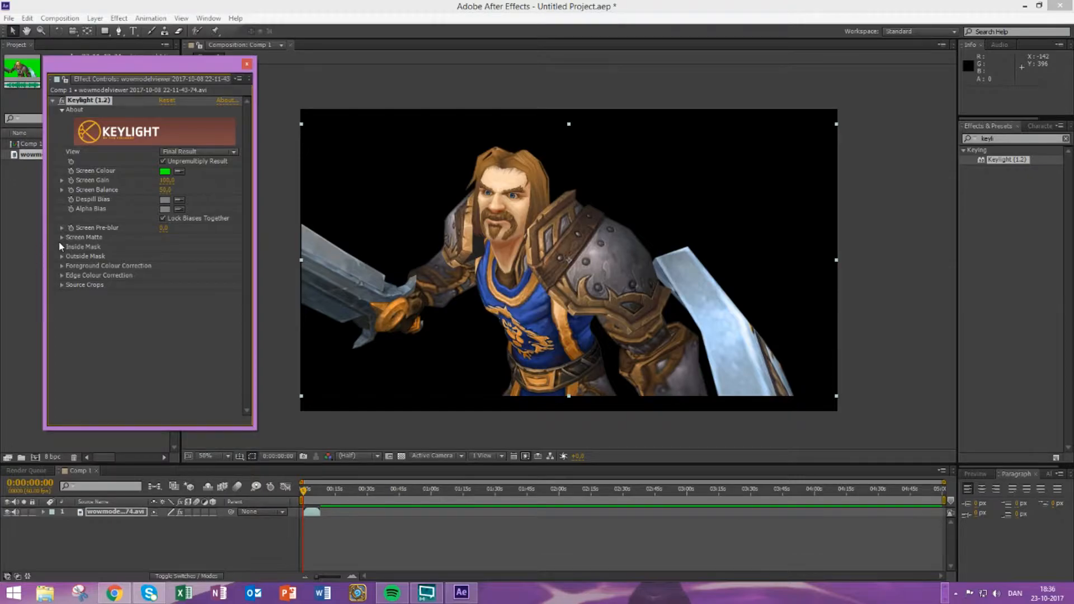
- Set Keylight's Screen Shrink/Grow to -2 under Screen Matte and close the effect settings
left_click(58, 236)
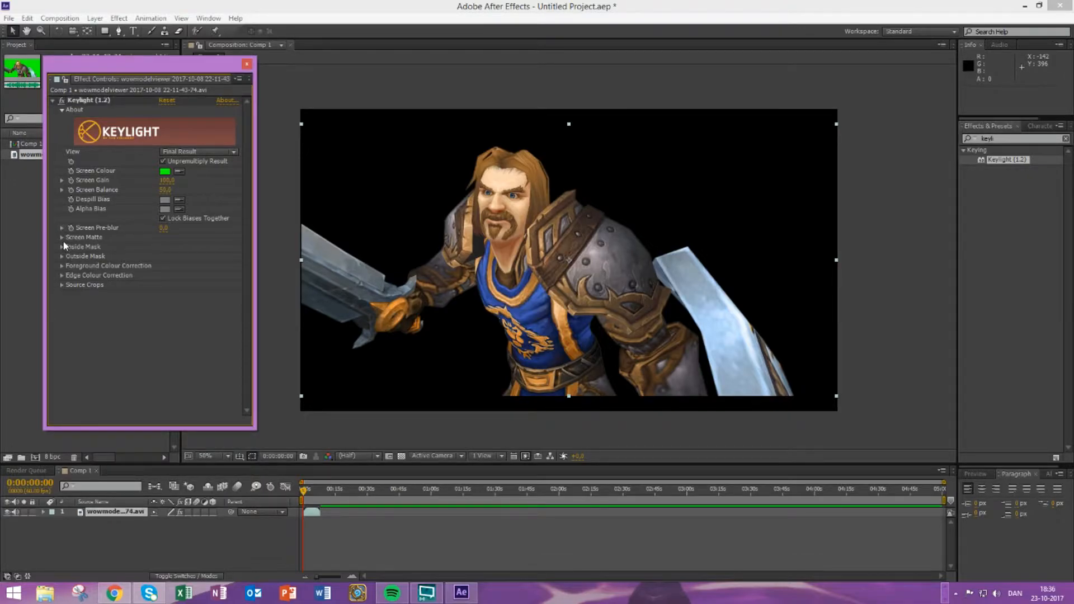
left_click(63, 237)
left_click(164, 275)
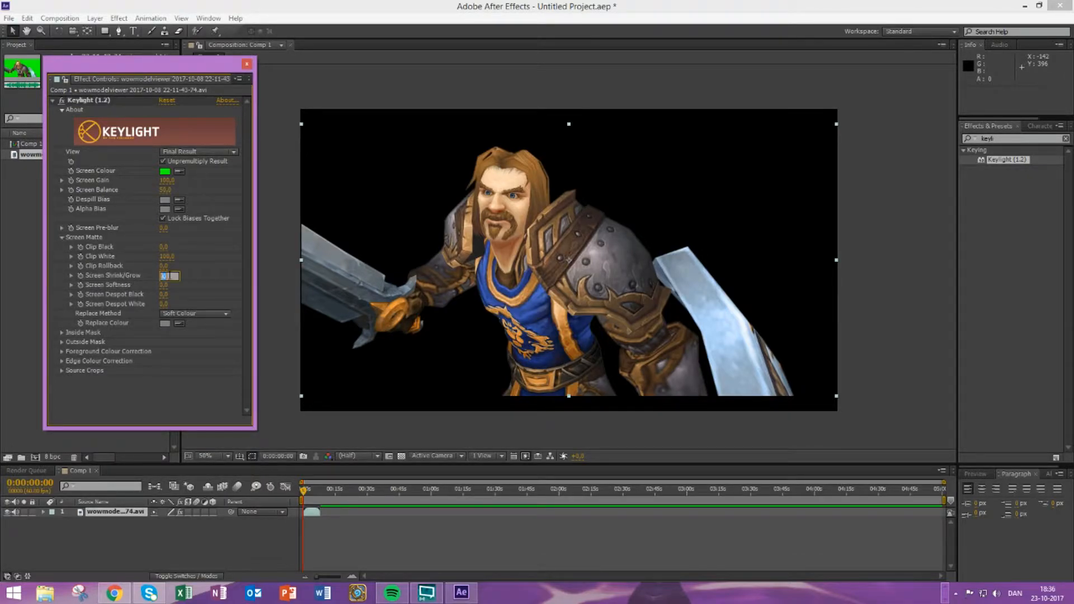
type("-2")
key("Return")
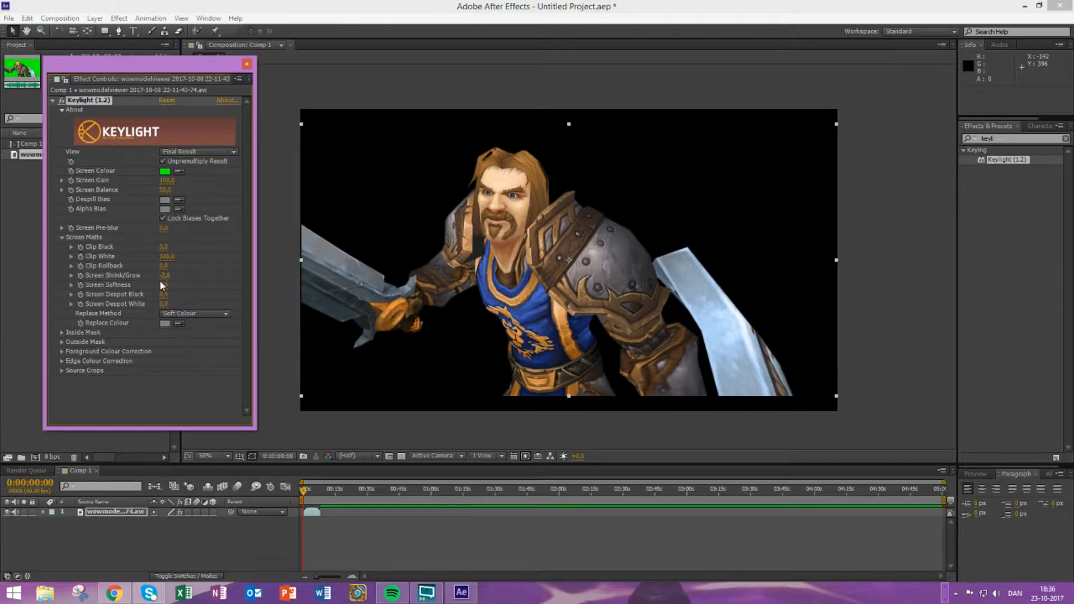
key("Return")
left_click(246, 64)
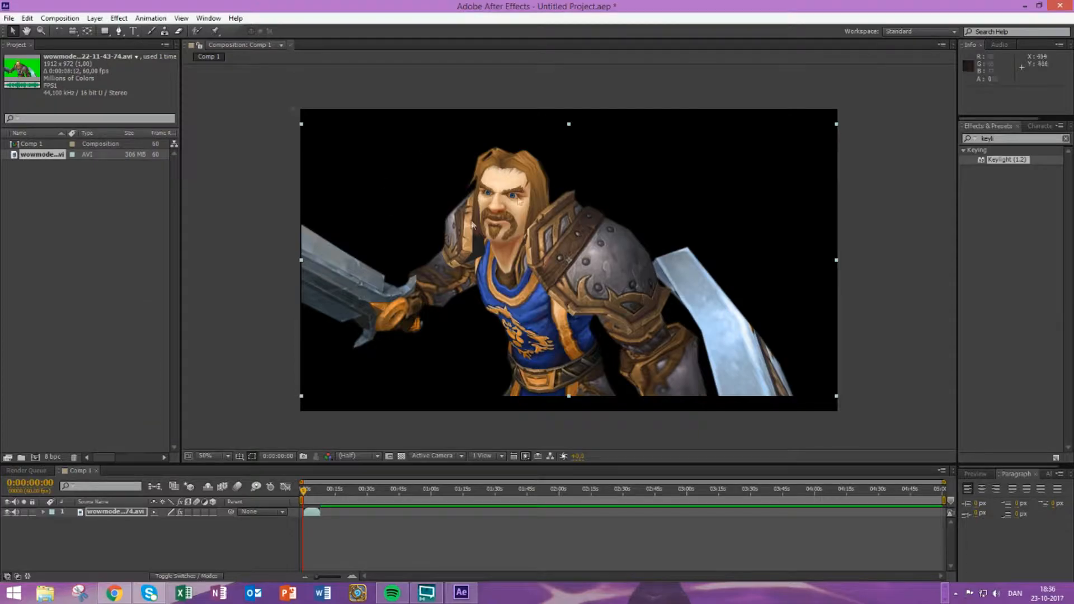
- Scale the character layer to 110% and shift it slightly up and left to about position 942, 528
scroll(448, 175, "up", 1)
scroll(440, 174, "down", 2)
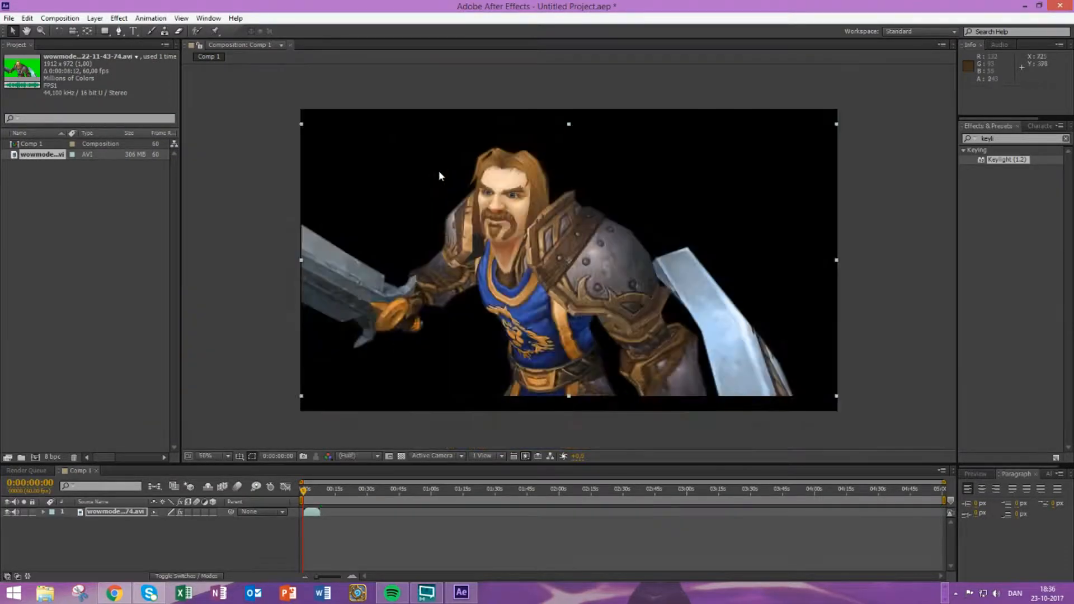
scroll(441, 175, "up", 1)
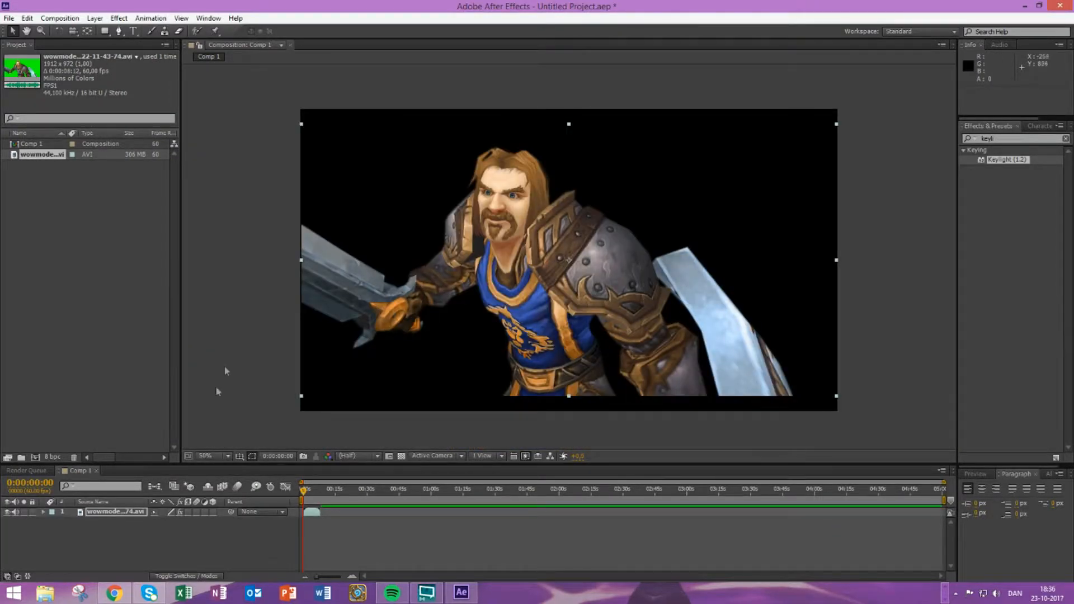
key("s")
left_click(169, 521)
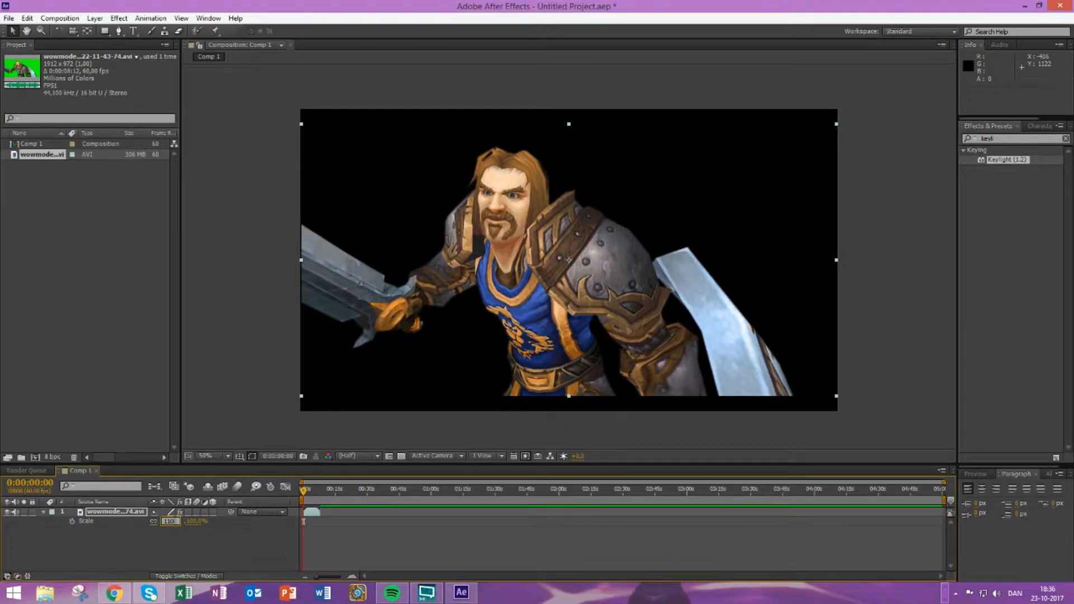
type("110")
key("Return")
mouse_move(570, 290)
left_mouse_down()
mouse_move(576, 280)
mouse_move(561, 279)
left_mouse_up()
double_click(562, 279)
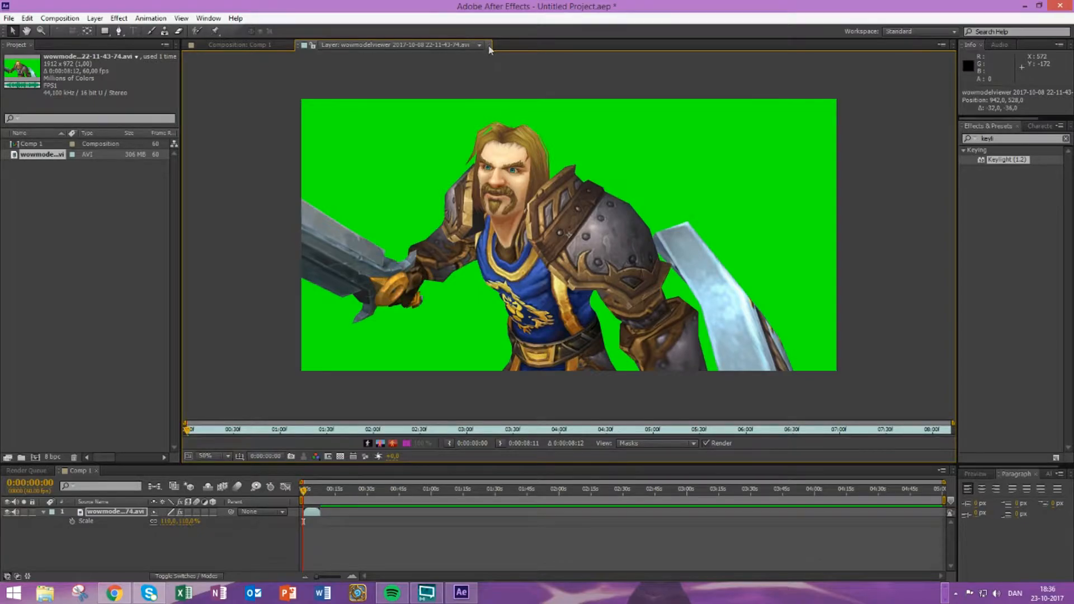
left_click(489, 45)
right_click(88, 326)
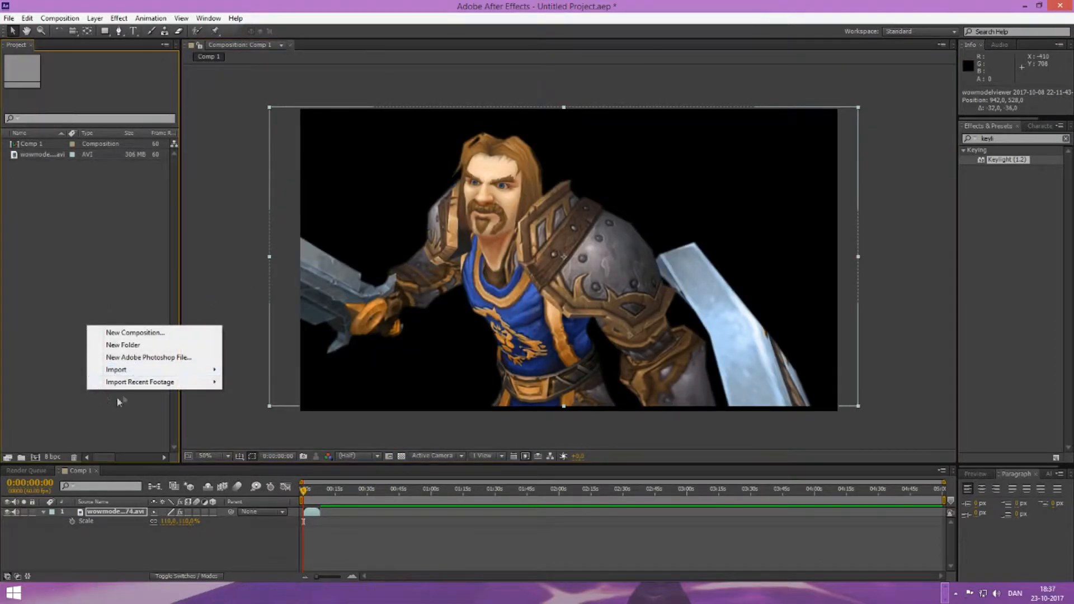
mouse_move(129, 369)
left_click(246, 370)
left_click(439, 179)
scroll(417, 231, "down", 5)
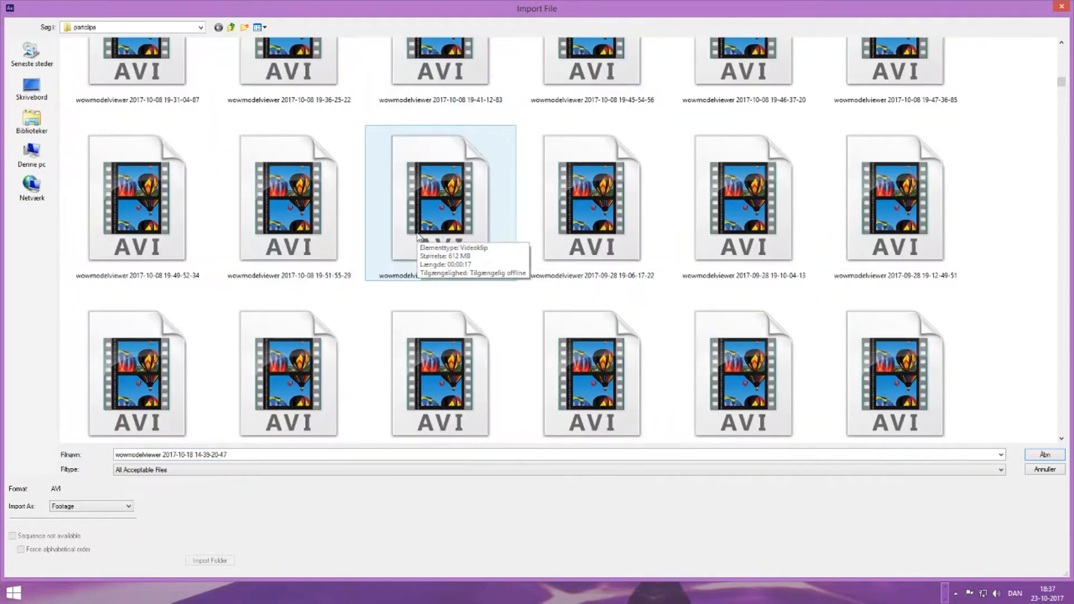
scroll(417, 234, "down", 10)
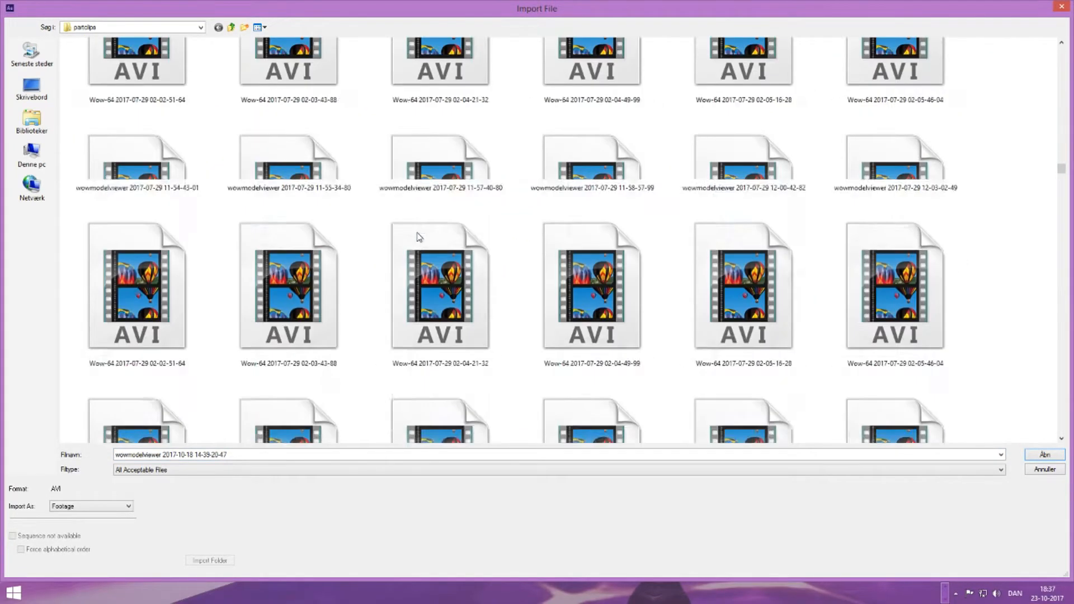
scroll(419, 237, "up", 5)
scroll(417, 236, "down", 10)
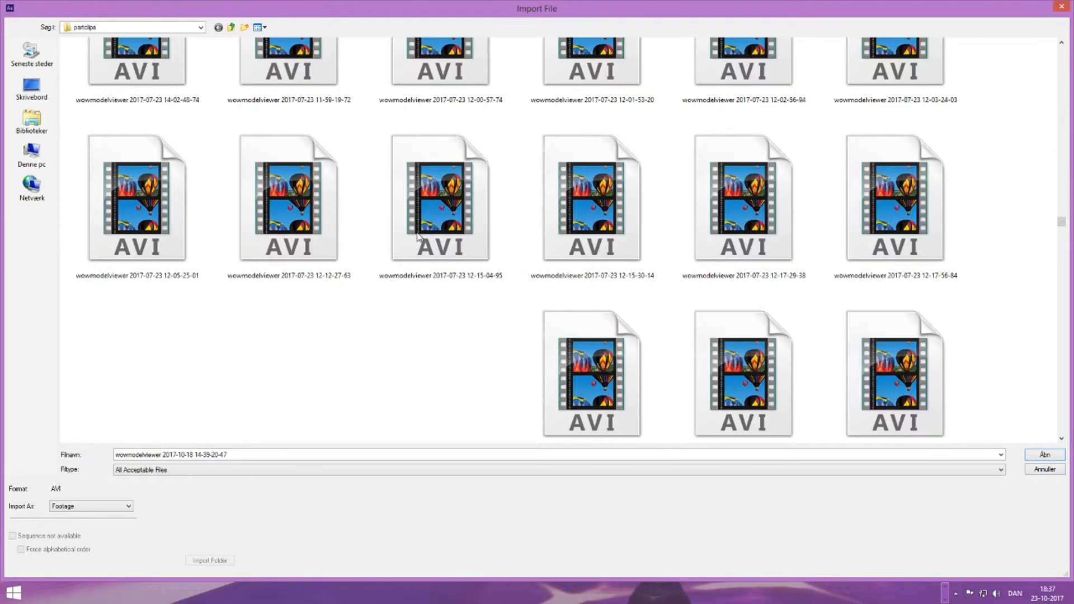
scroll(417, 235, "down", 10)
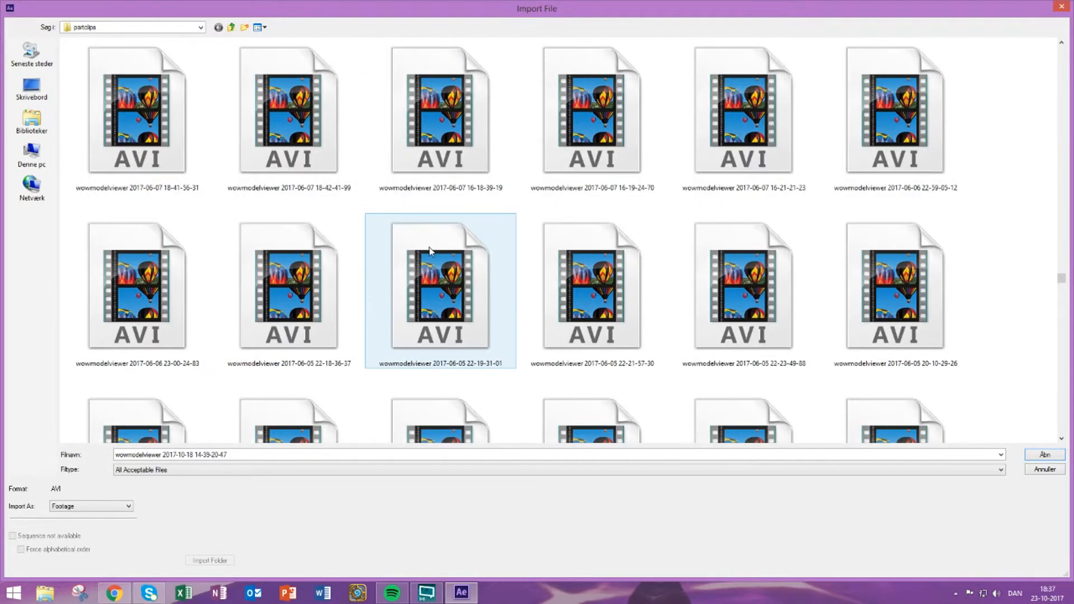
scroll(429, 247, "down", 10)
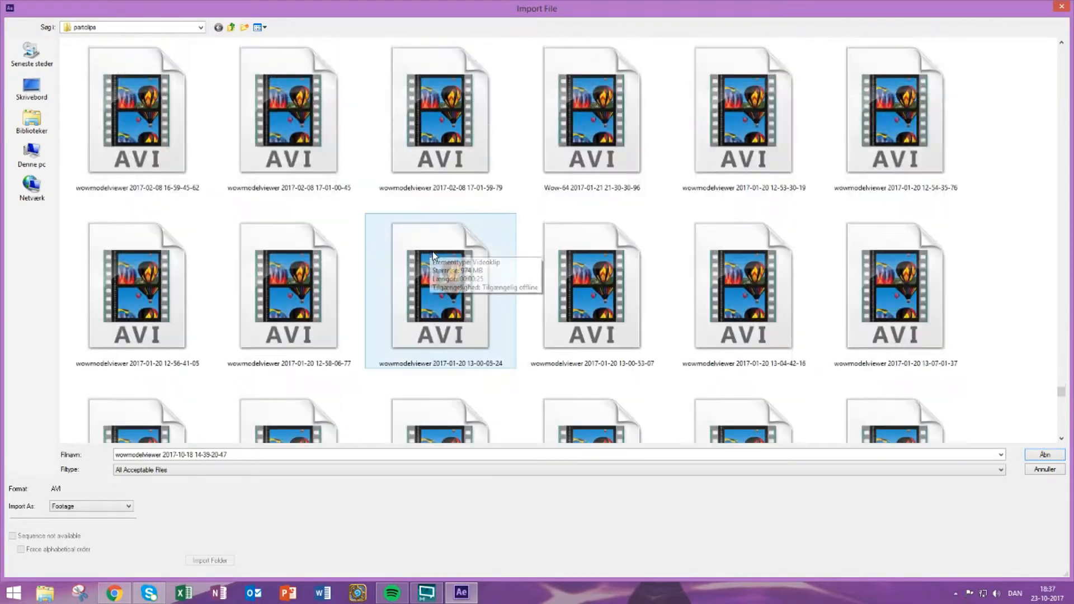
scroll(433, 255, "down", 5)
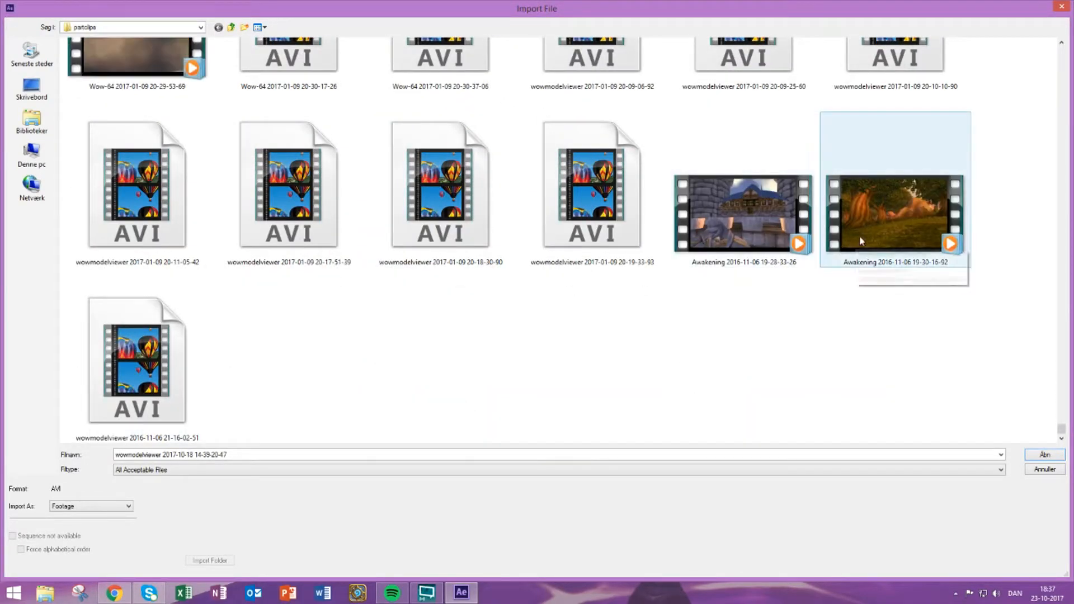
double_click(871, 231)
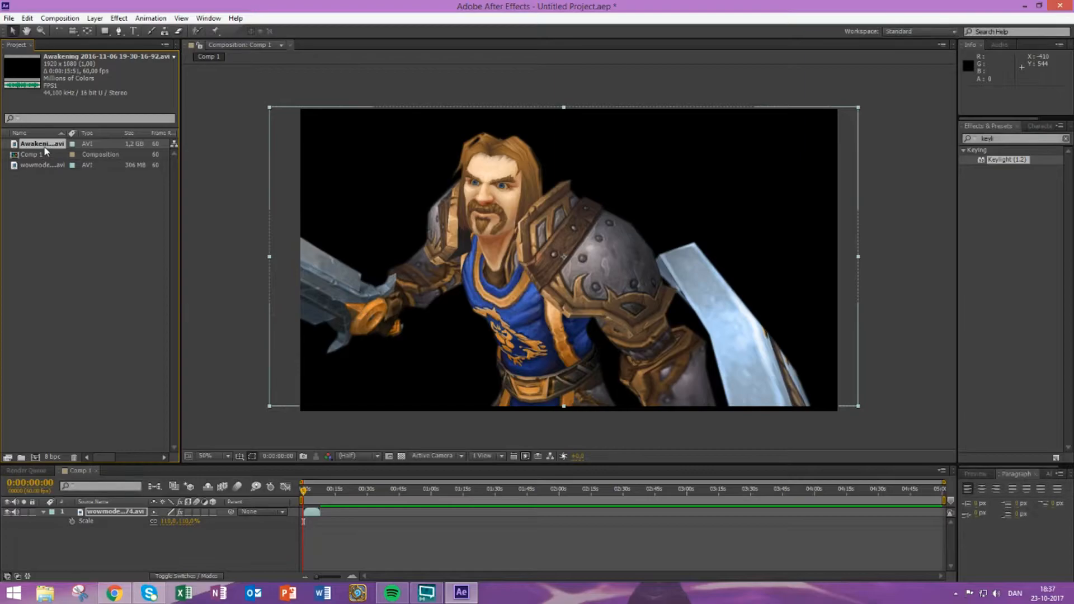
left_click_drag(47, 146, 60, 529)
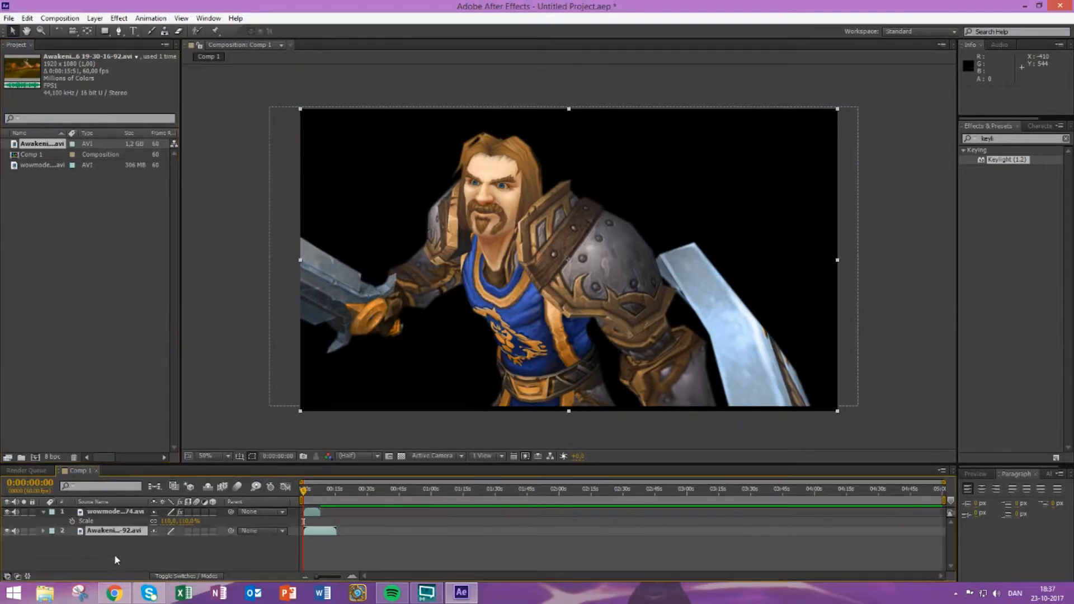
- Reposition the character layer down and right over the forest background, to about position 1038, 572
left_click(92, 514)
left_click_drag(536, 296, 568, 305)
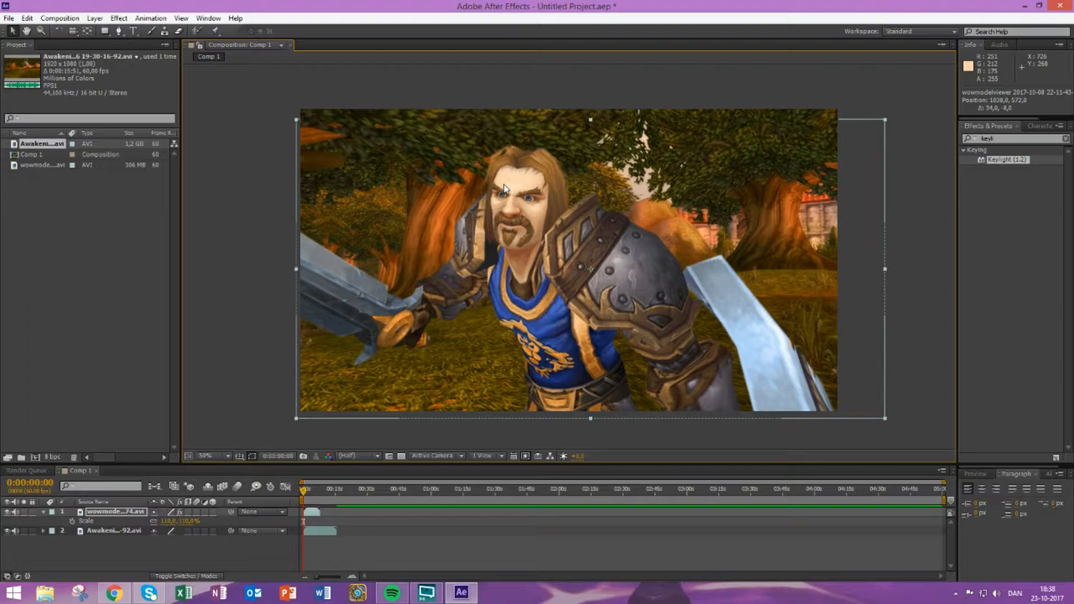
left_click(223, 341)
scroll(484, 237, "down", 2)
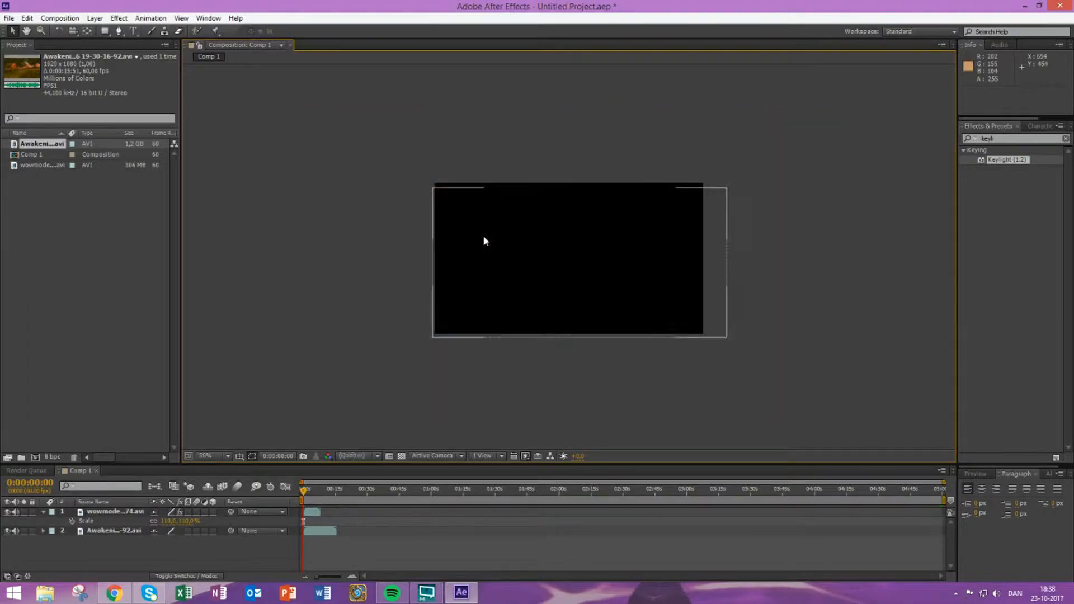
scroll(485, 237, "up", 2)
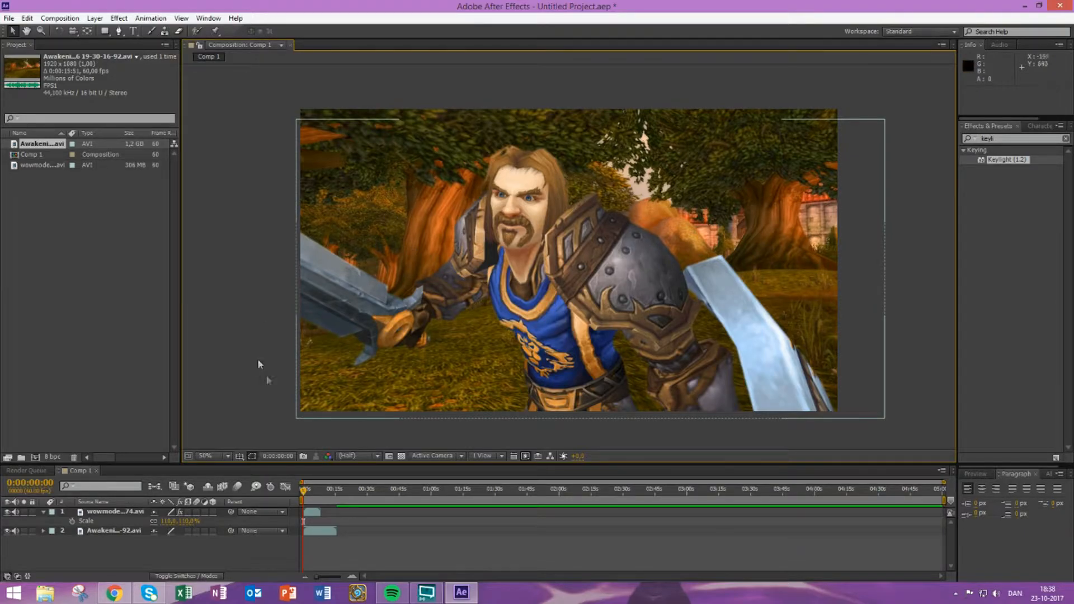
- Create an adjustment layer above the character and apply the CC Toner effect to it
right_click(236, 297)
mouse_move(279, 304)
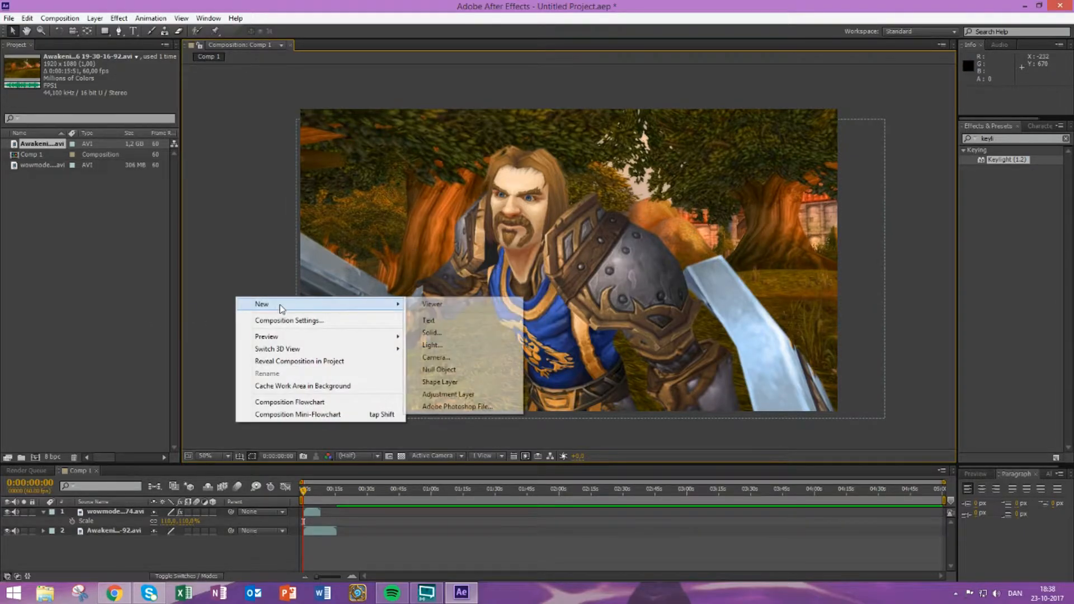
left_click(435, 394)
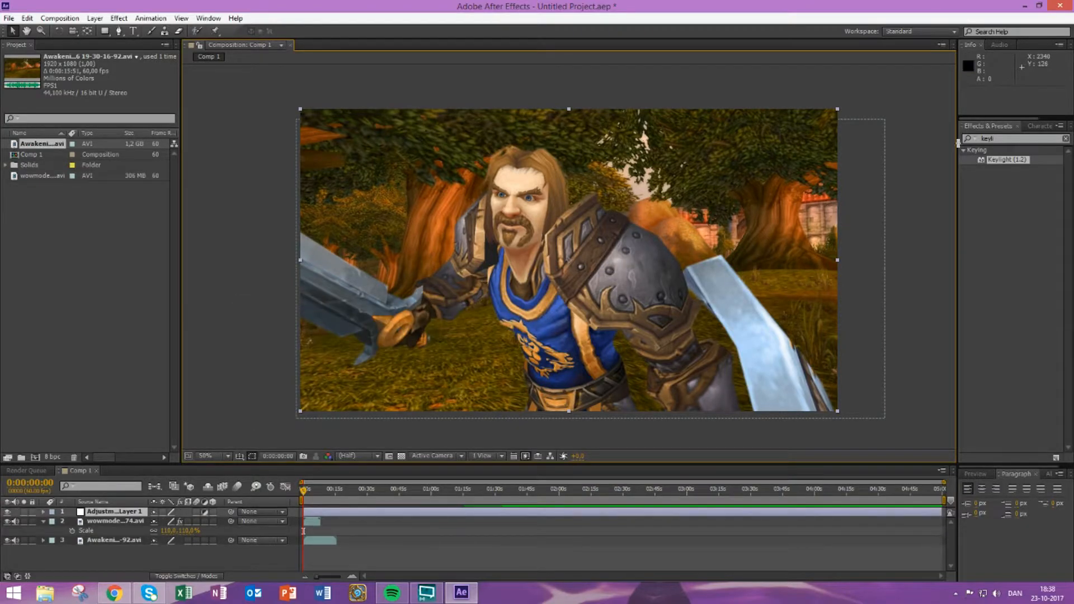
left_click(1017, 139)
type("cc to")
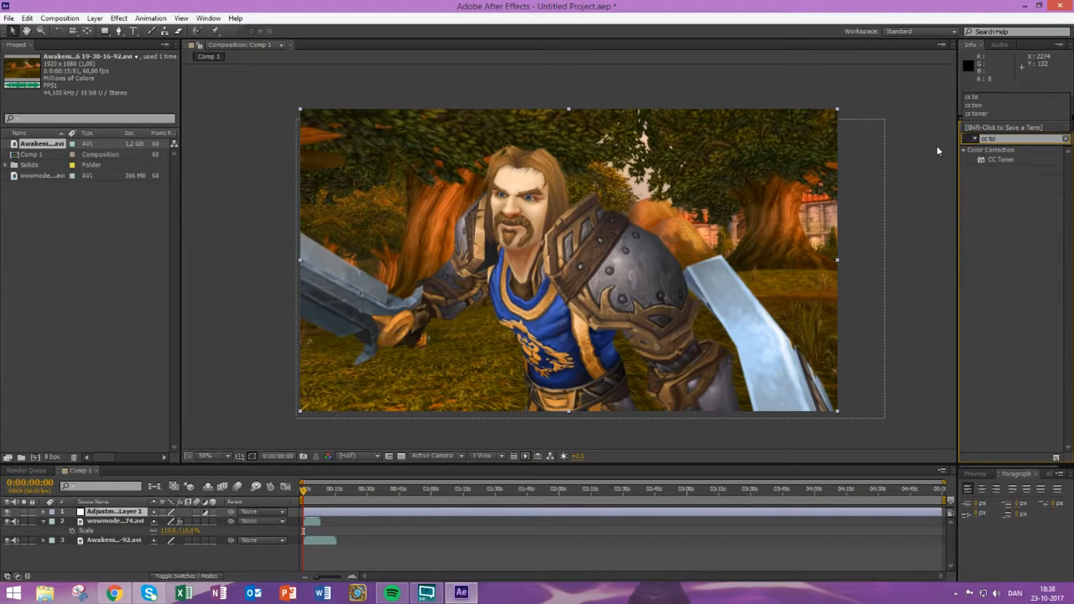
double_click(1002, 160)
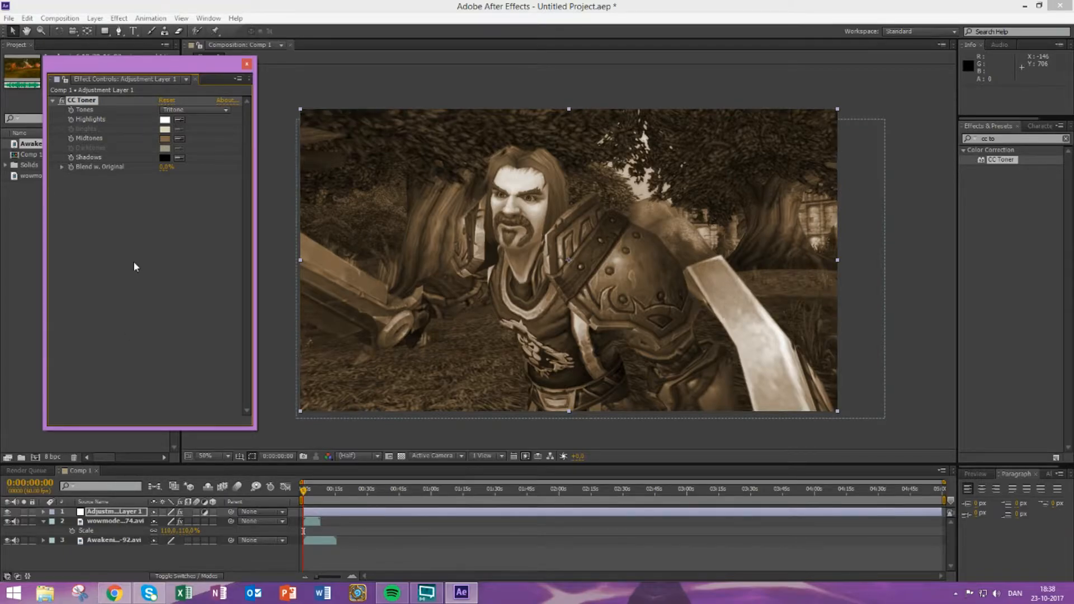
left_click(119, 224)
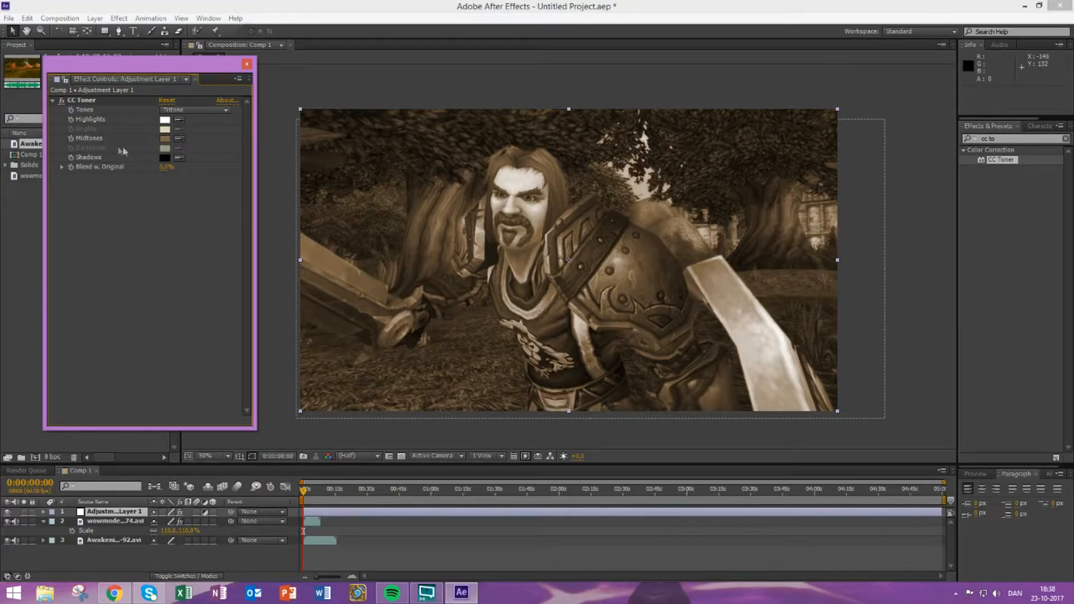
- Set CC Toner's Blend w. Original to 80% on the adjustment layer
left_click(167, 169)
type("80")
key("Return")
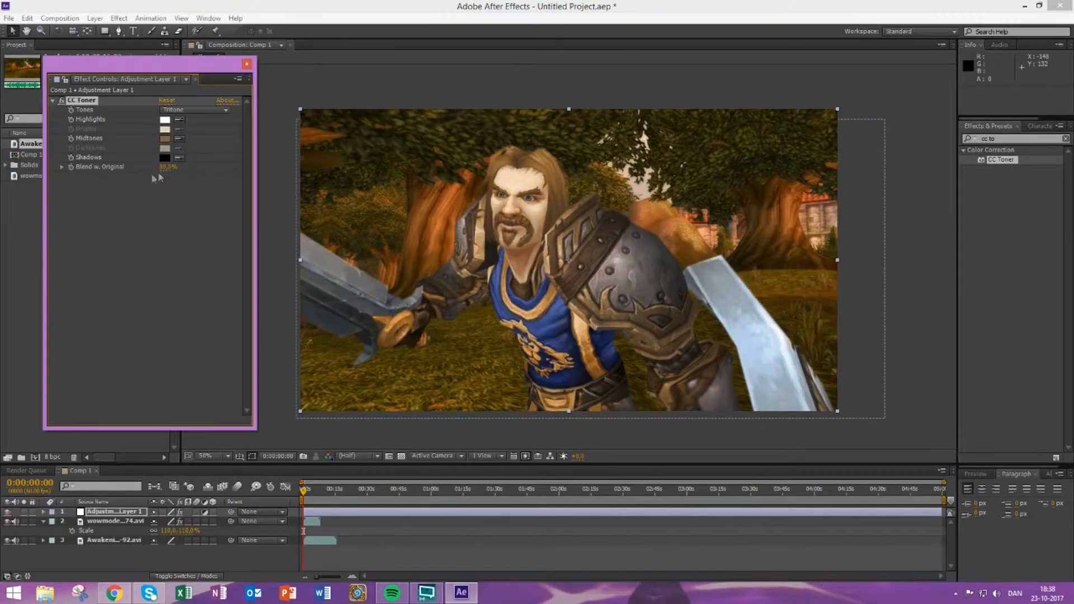
- Add the Curves effect below CC Toner, shape a contrast-boosting RGB S-curve, and close the effect settings
left_click(861, 162)
type("curves")
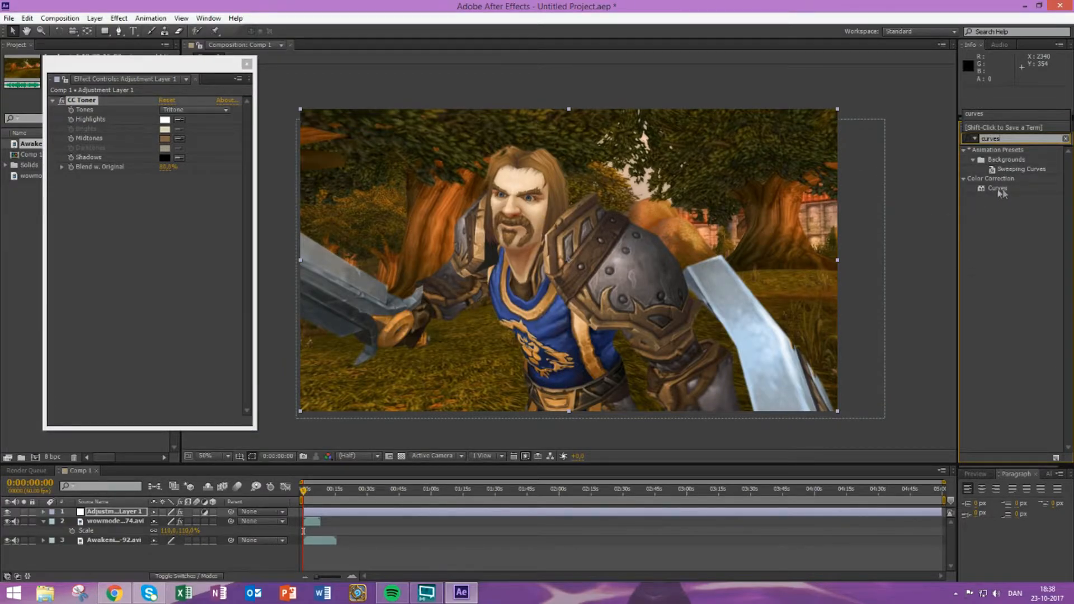
left_click(1004, 190)
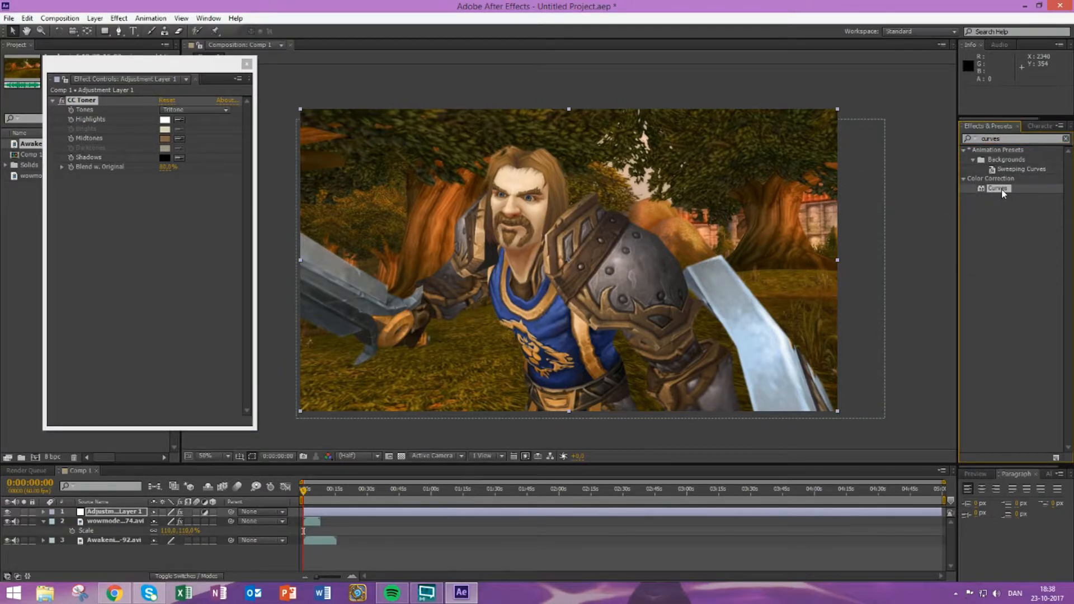
left_click_drag(1000, 193, 153, 212)
left_click_drag(94, 268, 100, 282)
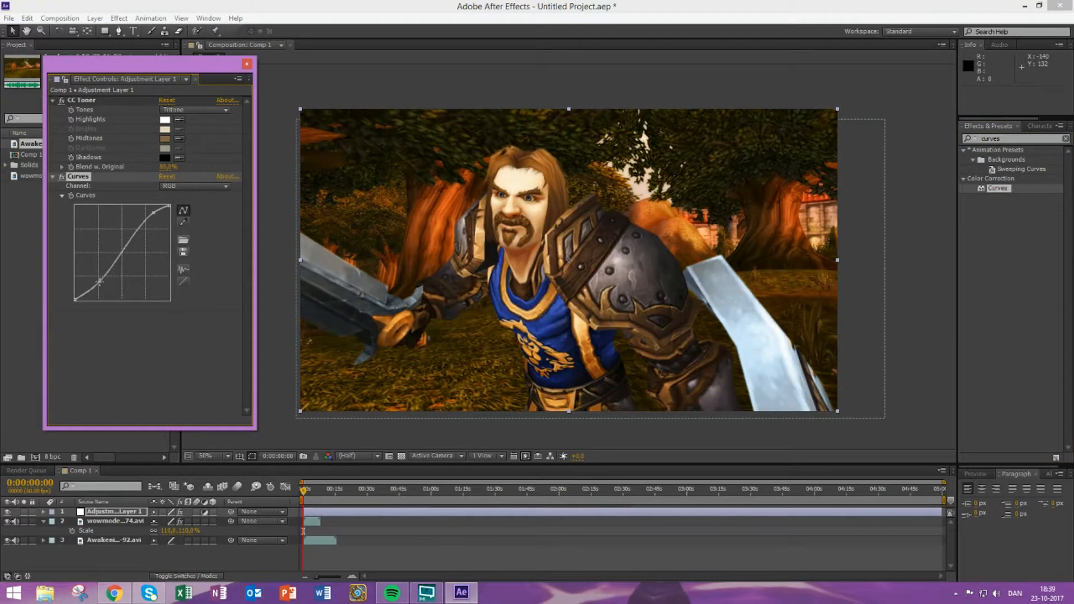
left_click(246, 64)
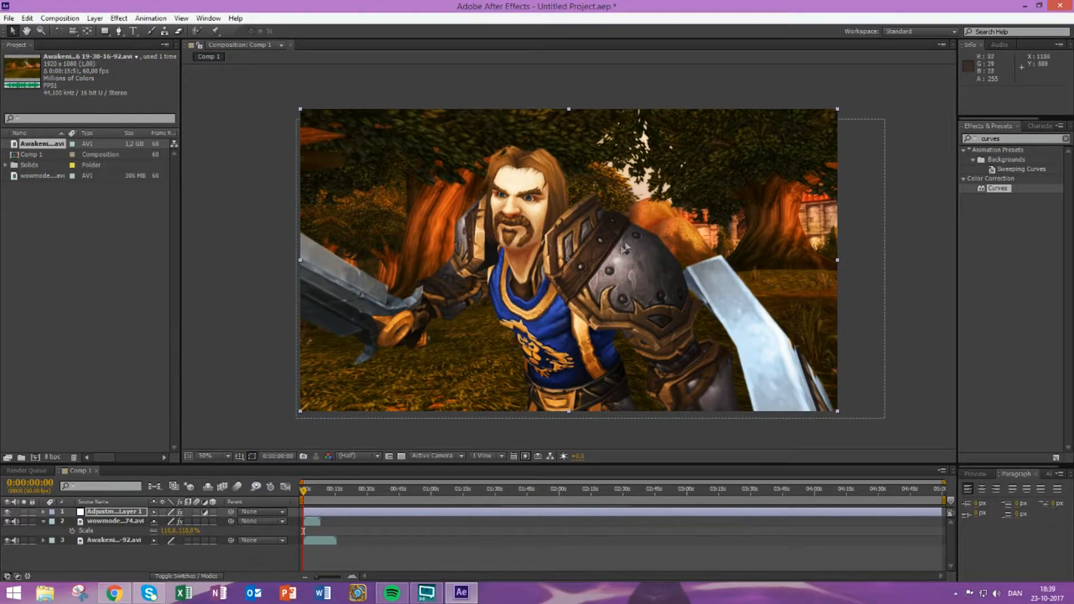
- Toggle the adjustment layer's visibility to compare the picture with and without the colour correction
left_click(7, 512)
left_click(7, 512)
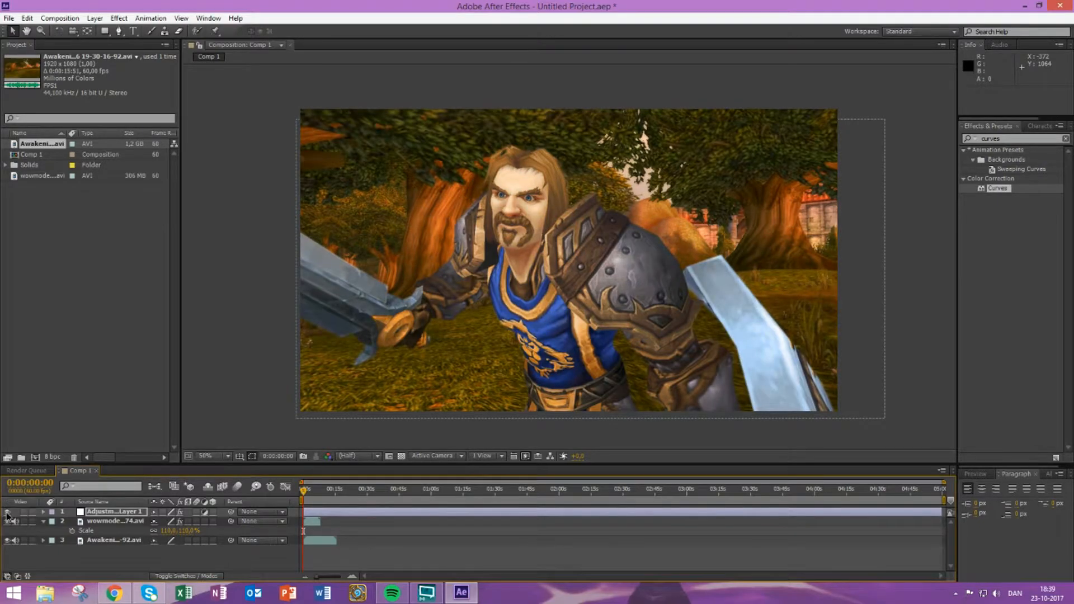
left_click(7, 512)
left_click(7, 512)
left_click(8, 512)
left_click(7, 512)
left_click(7, 512)
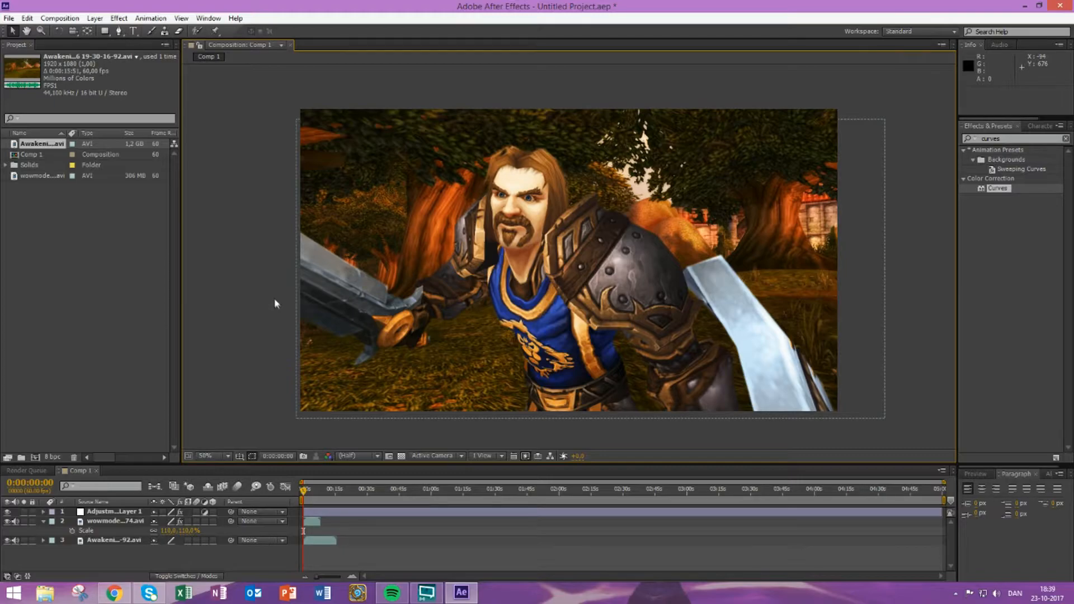
- Create a second adjustment layer at the top of the stack and apply CC Toner to it
right_click(241, 294)
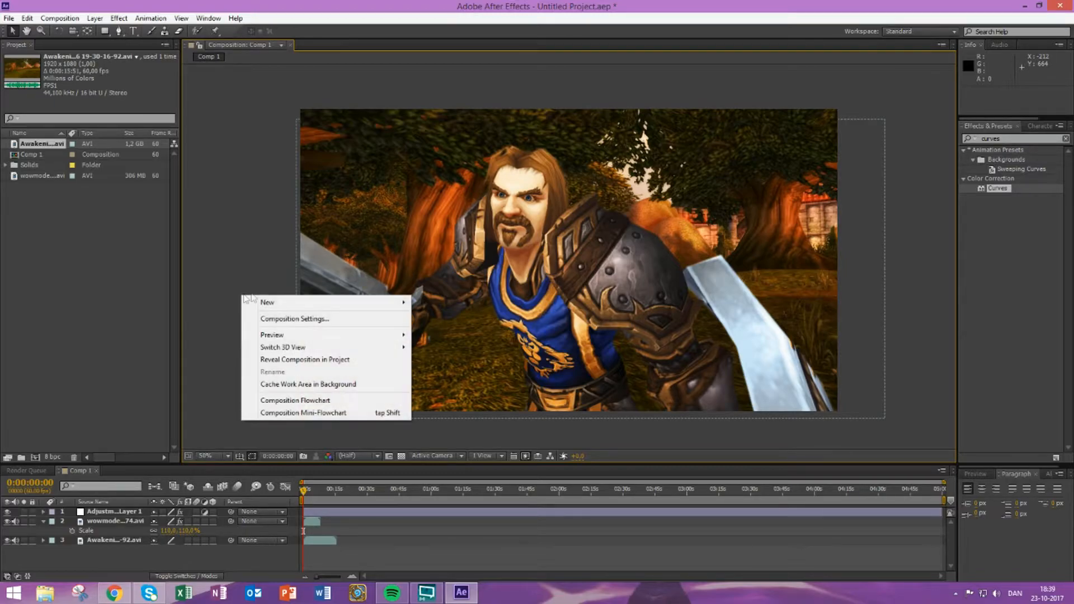
mouse_move(267, 300)
left_click(445, 390)
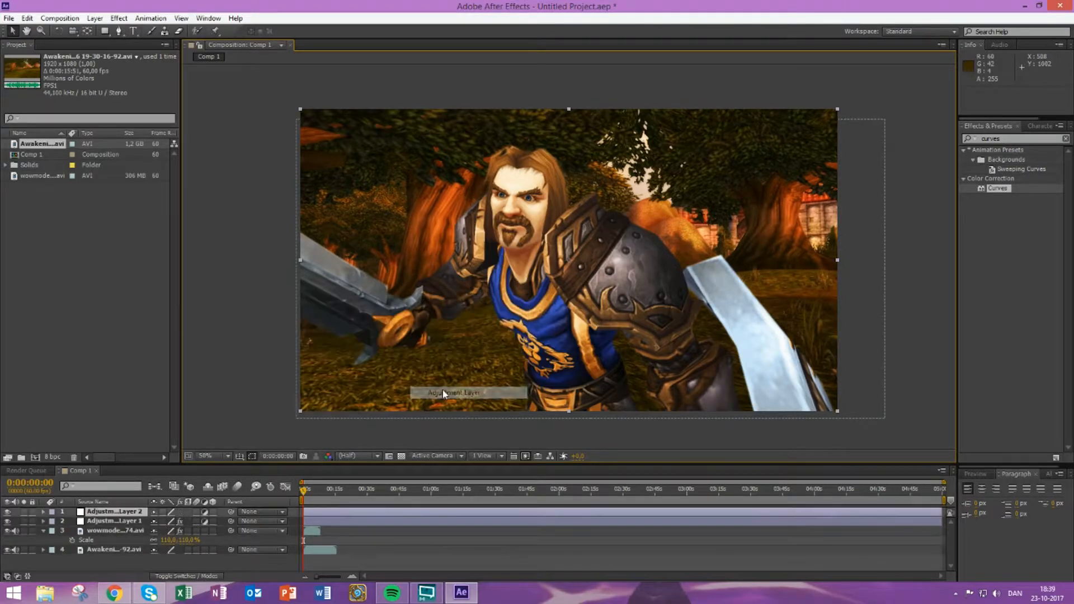
left_click(1030, 139)
type("cc")
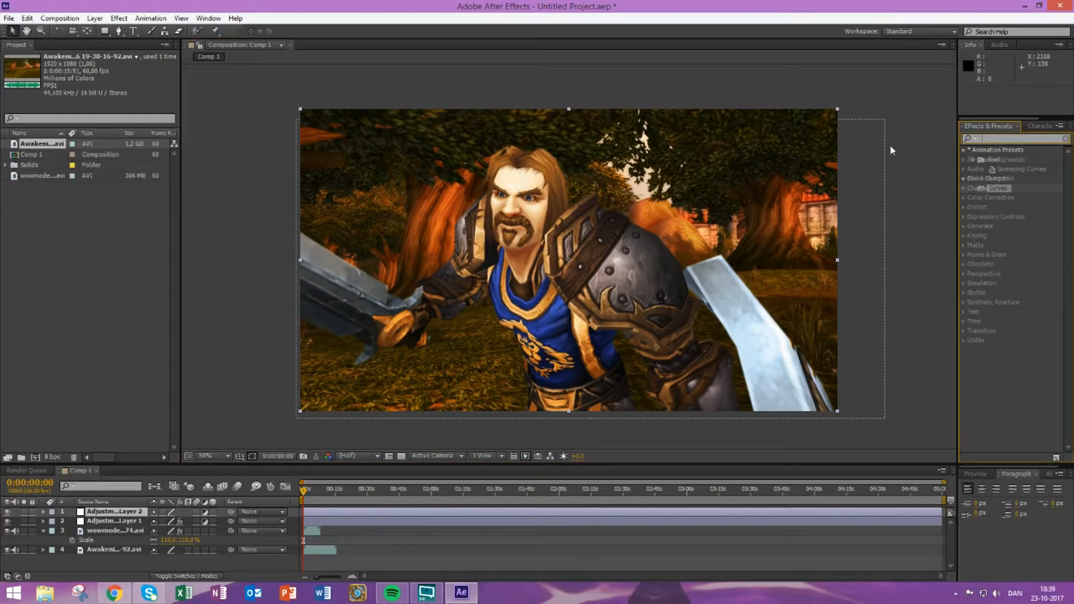
type(" to")
double_click(1009, 162)
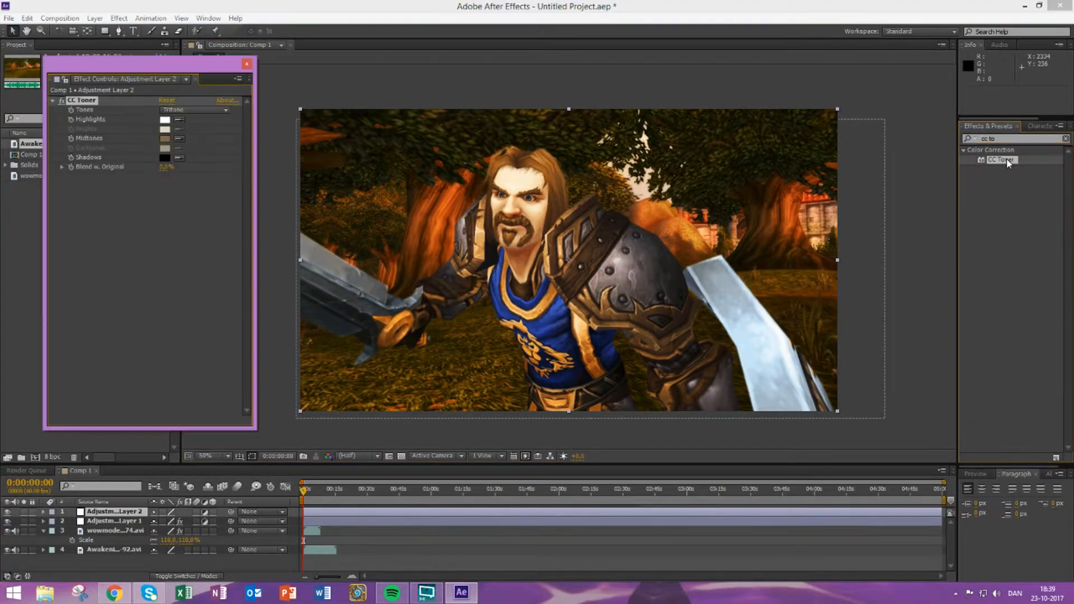
- Open CC Toner's Midtones colour, dismiss it without a change, and disable the effect on the second adjustment layer
left_click(165, 138)
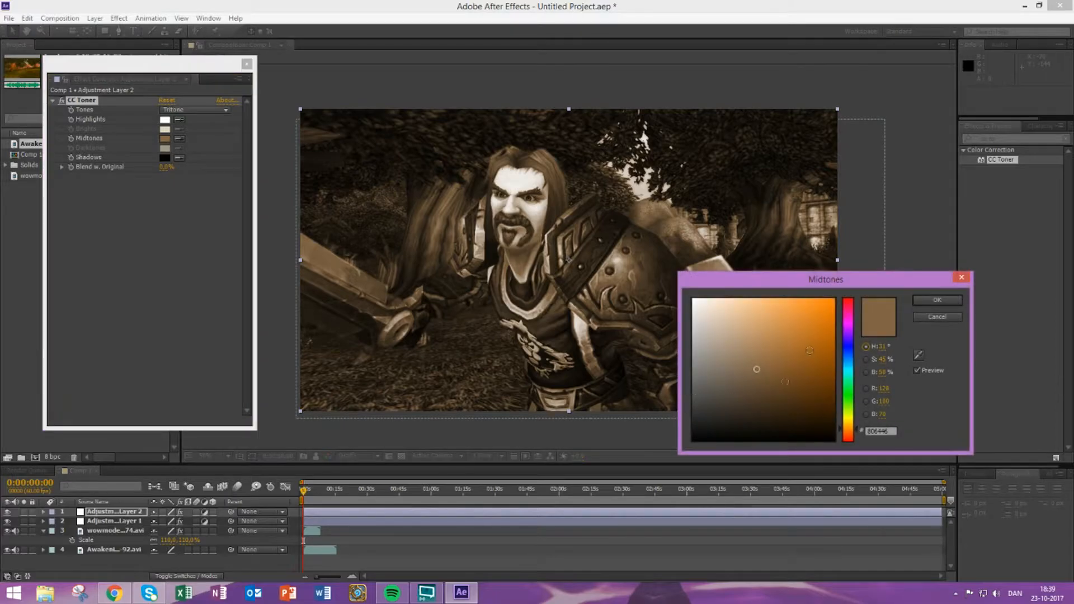
left_click(960, 278)
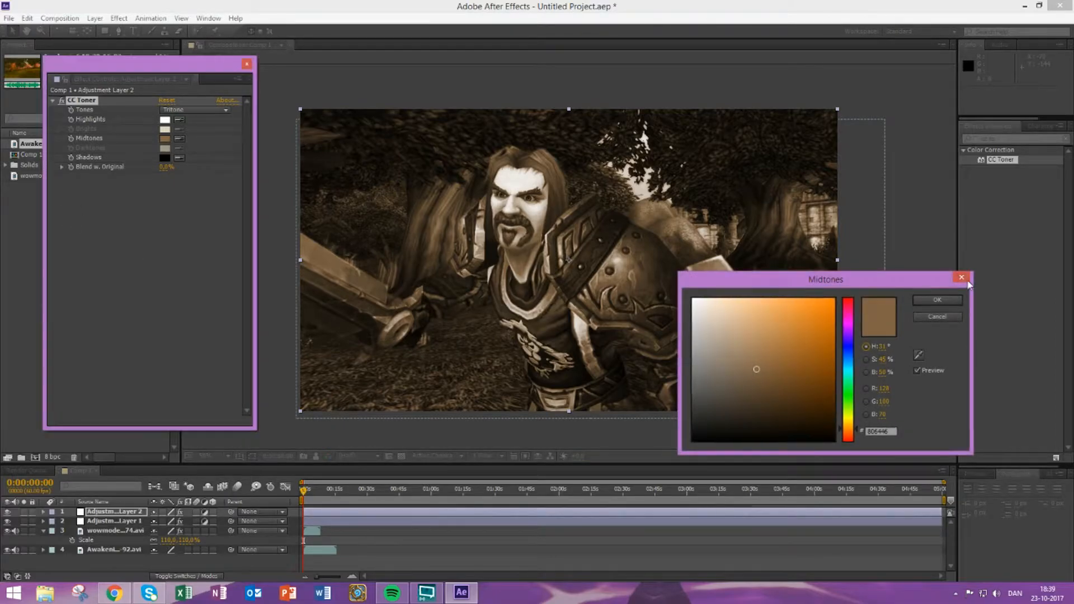
left_click(62, 101)
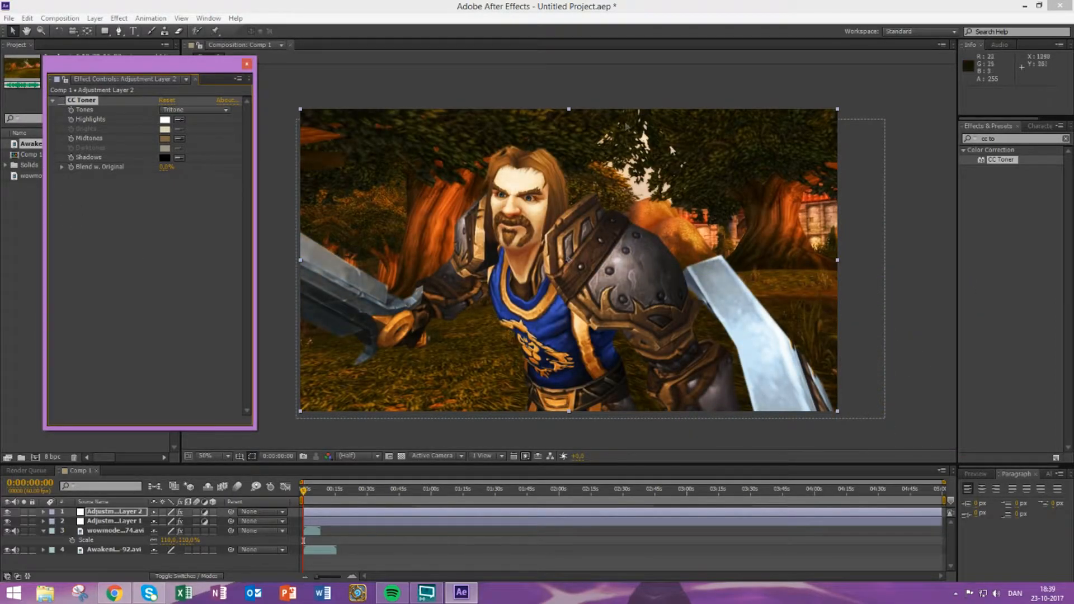
- Set CC Toner's Midtones on the second adjustment layer to a dark saturated green and re-enable the effect
left_click(165, 139)
mouse_move(849, 416)
left_mouse_down()
mouse_move(854, 388)
mouse_move(818, 404)
mouse_move(821, 384)
left_mouse_up()
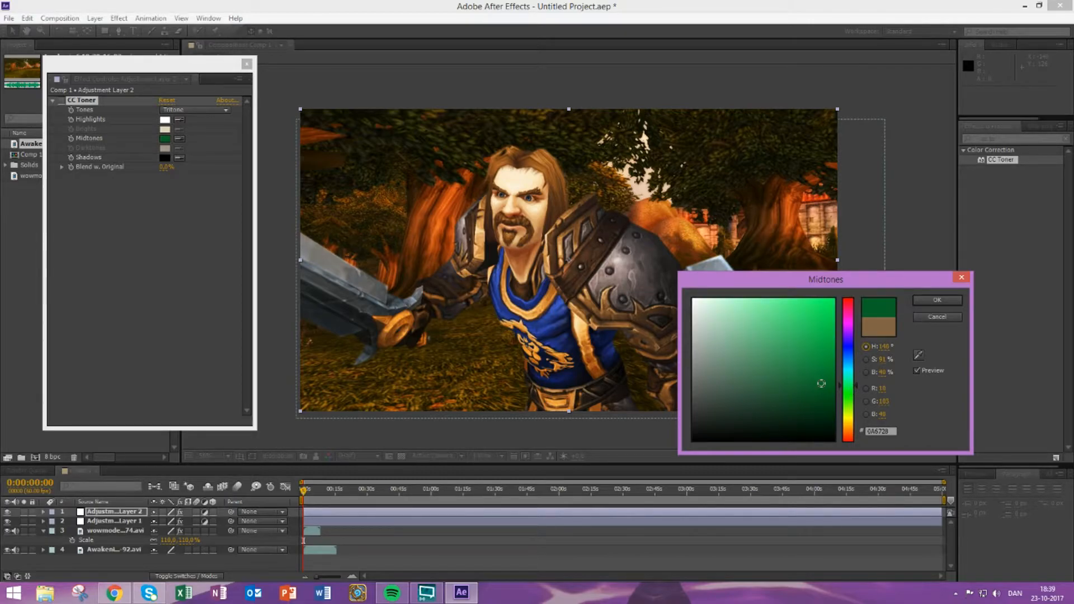
left_click(918, 295)
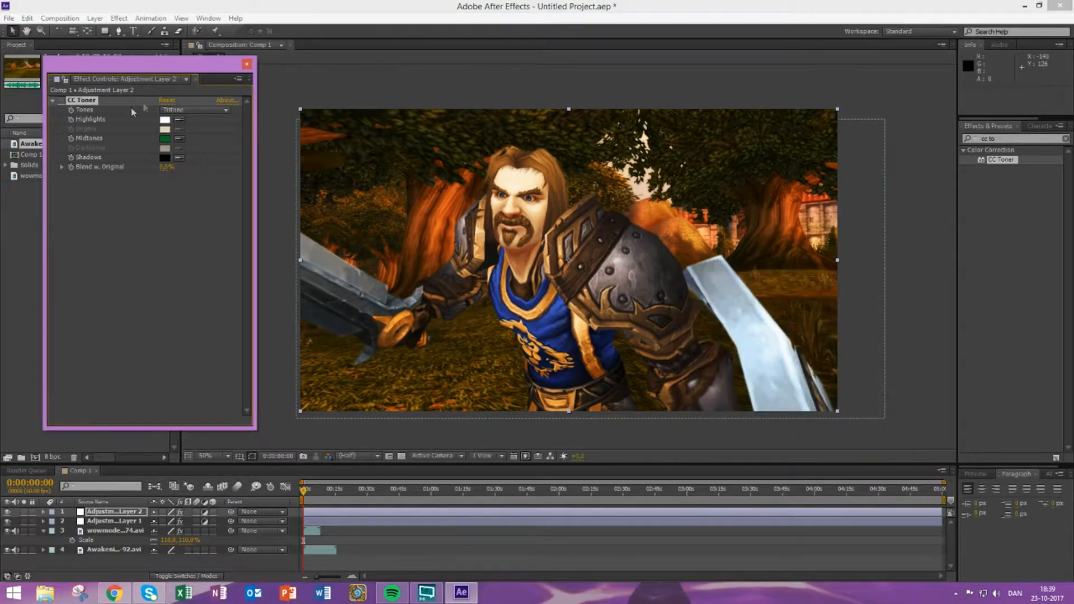
left_click(63, 101)
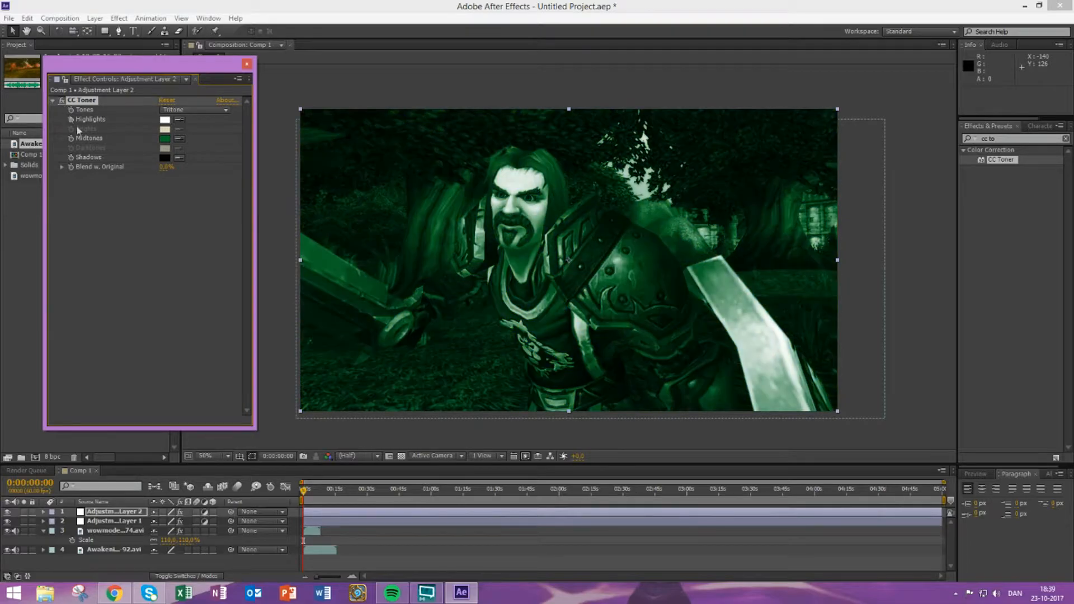
- Set CC Toner's Blend w. Original to 80% on the second adjustment layer
left_click(166, 167)
type("80")
key("Return")
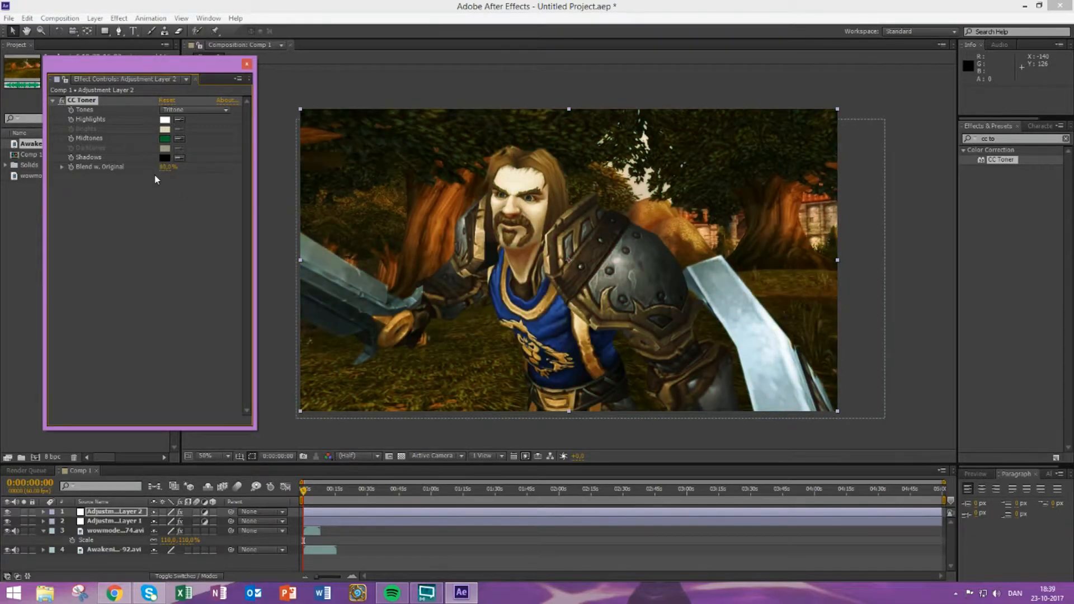
- Add Curves below CC Toner on the second adjustment layer, shape an RGB S-curve for more contrast, and close the effect settings
left_click(868, 160)
type("curves")
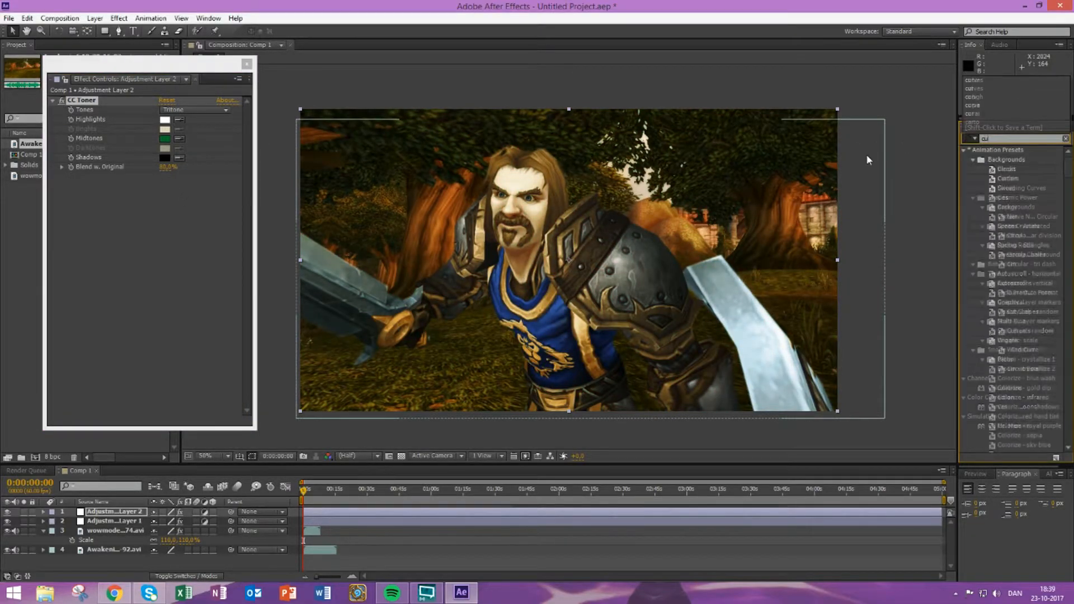
left_click_drag(997, 188, 152, 211)
mouse_move(114, 261)
left_mouse_down()
mouse_move(112, 286)
mouse_move(102, 275)
left_mouse_up()
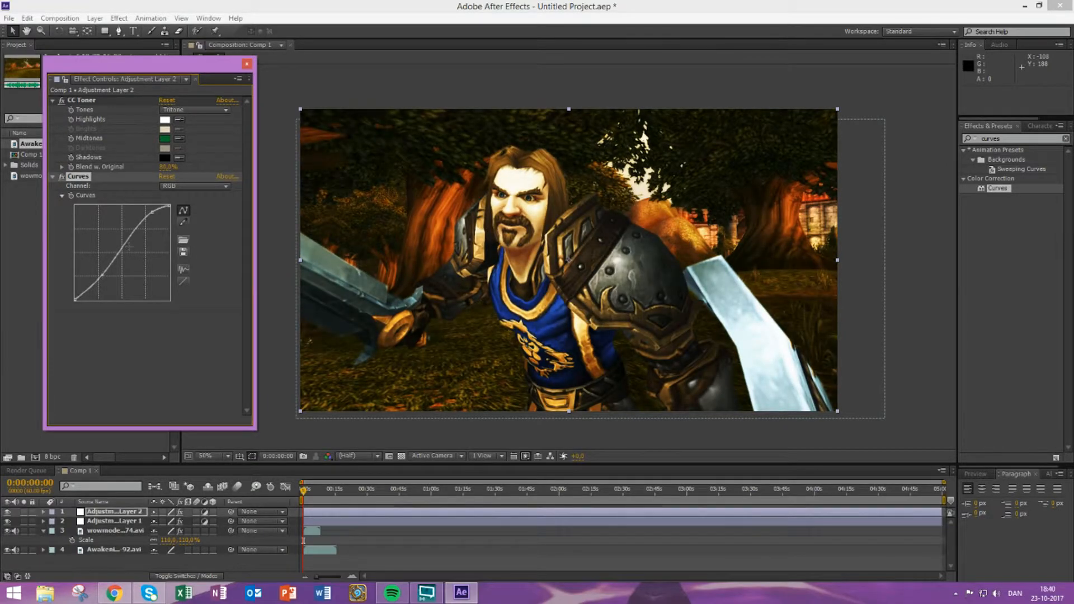
left_click(247, 64)
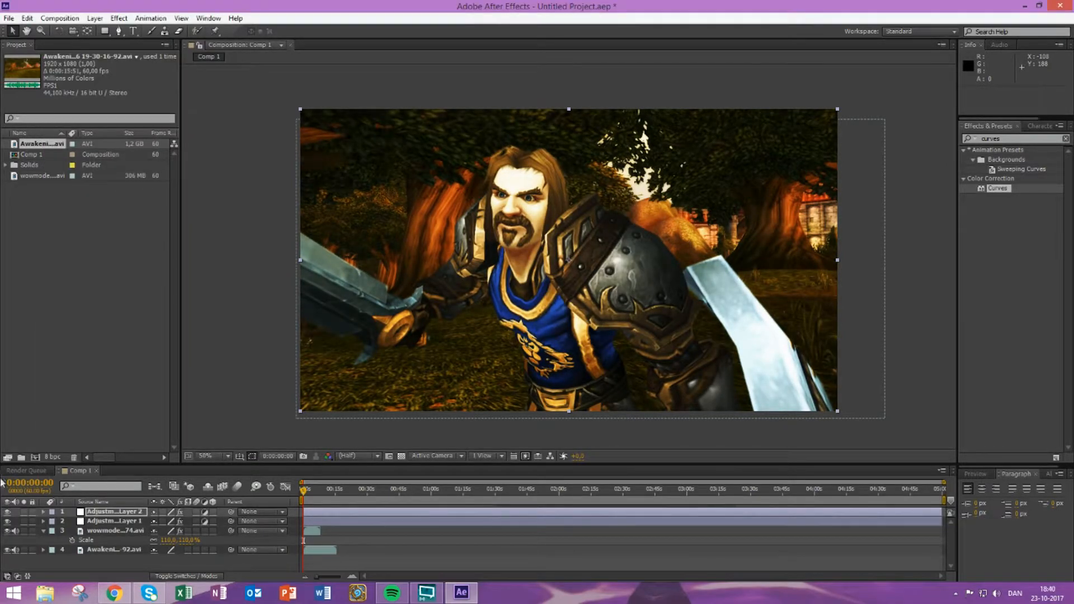
- Toggle the second adjustment layer's visibility, then that of both adjustment layers together, to compare the picture with and without grading
left_click(7, 511)
left_click(8, 512)
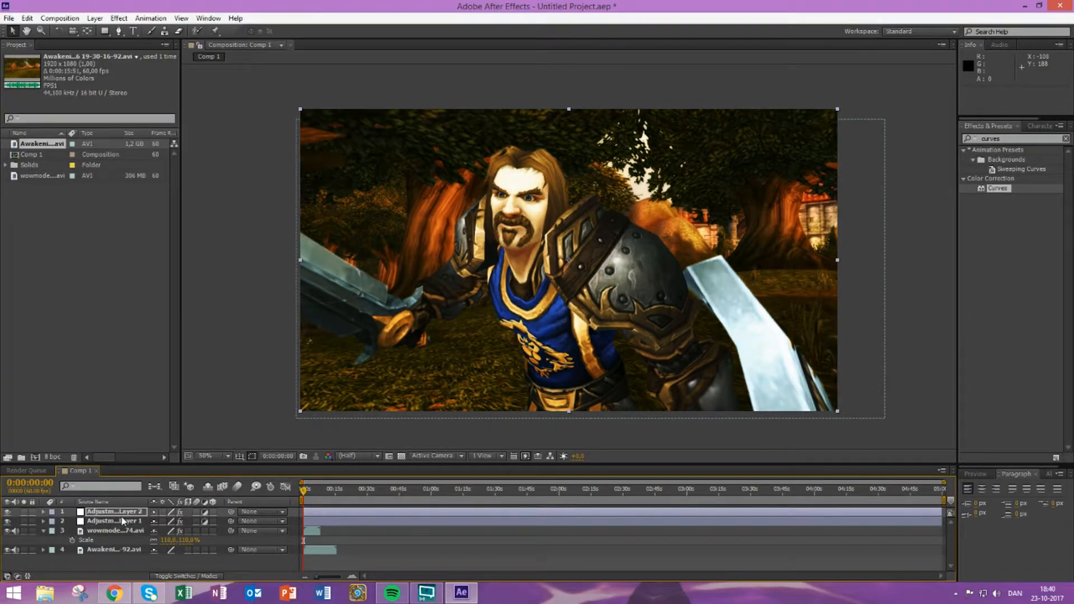
left_click(106, 523, "shift")
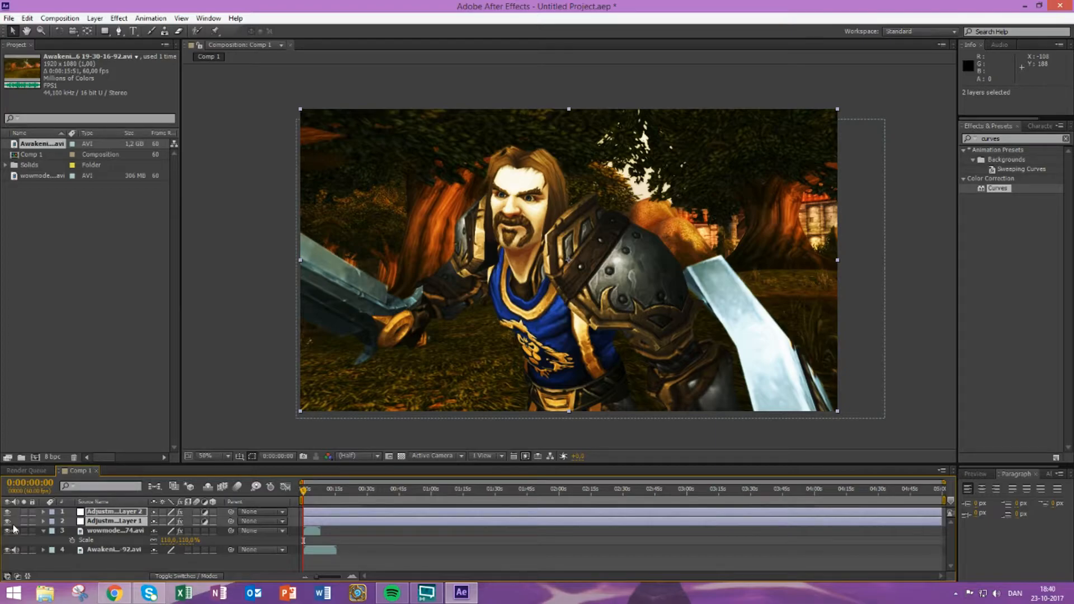
key("ctrl+shift+a")
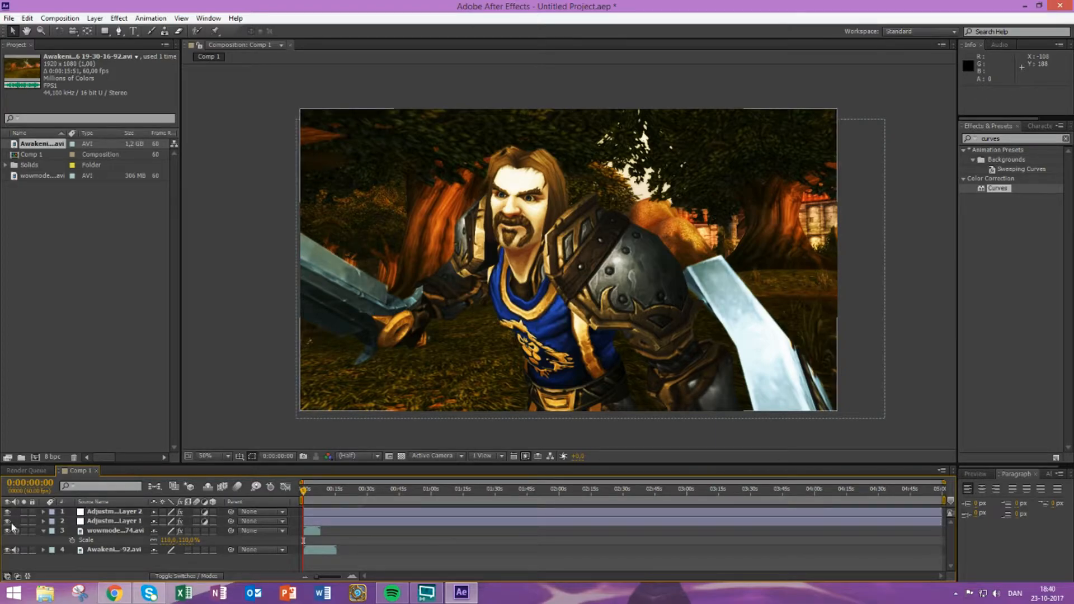
left_click(94, 512)
left_click(94, 522, "shift")
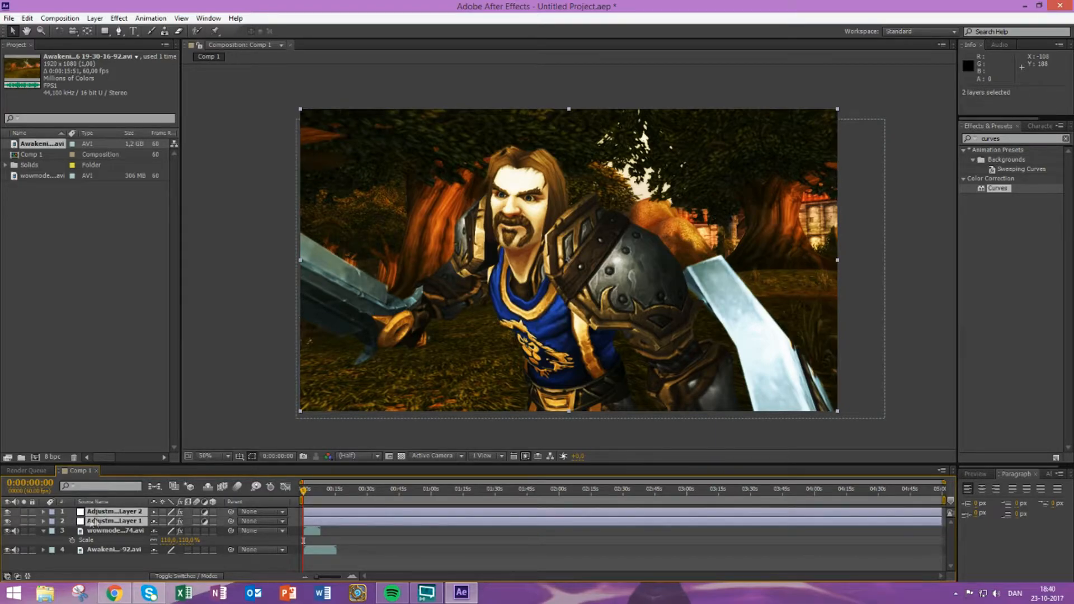
left_click(8, 522)
left_click(7, 522)
left_click(7, 522)
left_click(7, 523)
left_click(8, 522)
left_click(8, 522)
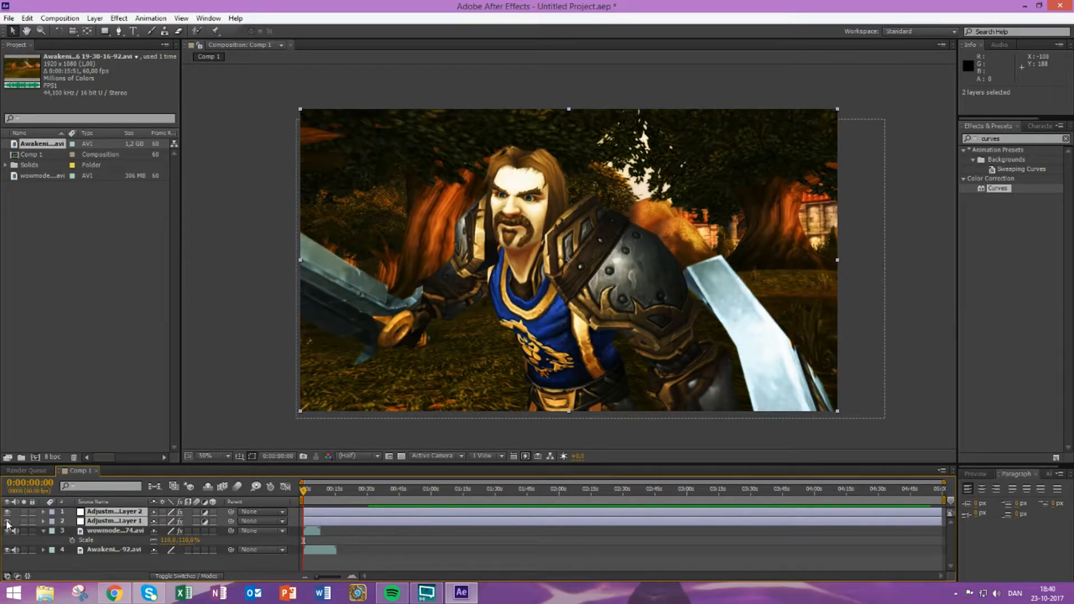
- Create a third adjustment layer at the top of the stack and apply CC Toner to it
right_click(227, 334)
mouse_move(253, 347)
left_click(419, 433)
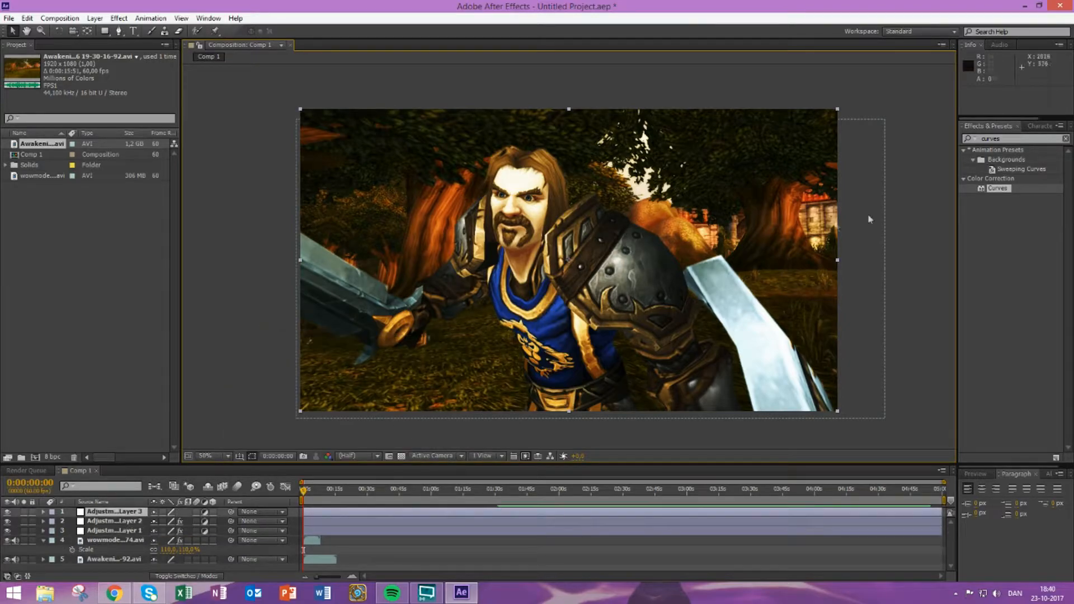
left_click_drag(1024, 140, 893, 145)
key("BackSpace")
type("ccc")
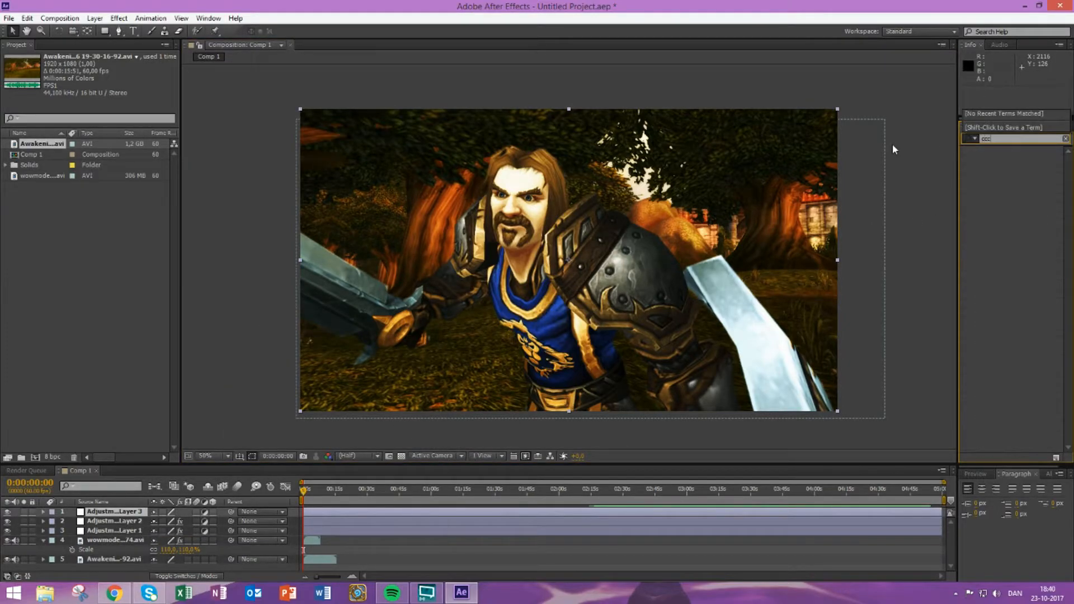
key("BackSpace")
type("to")
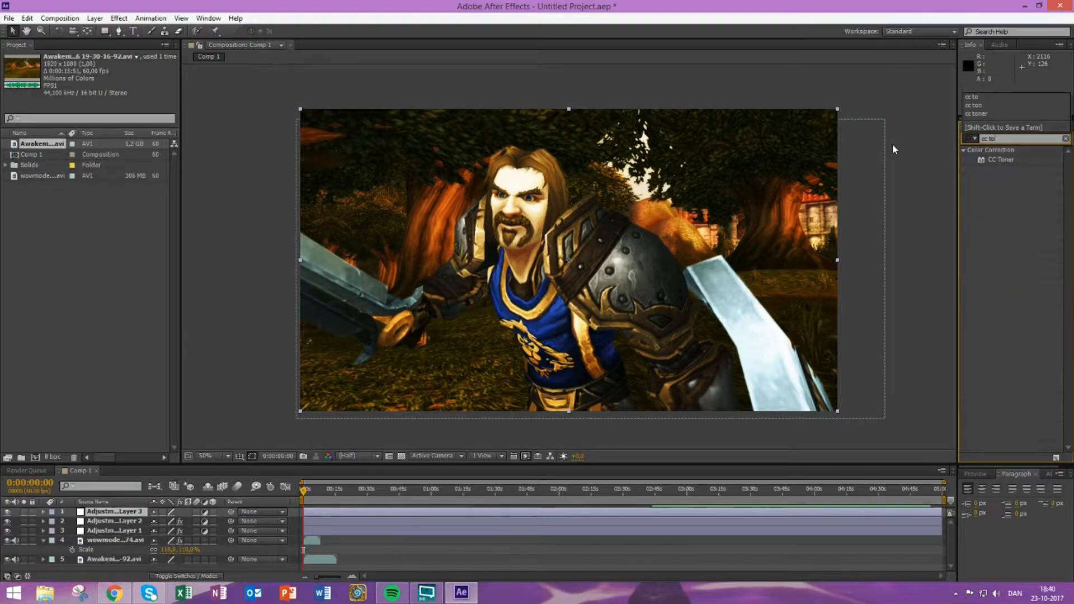
double_click(1001, 160)
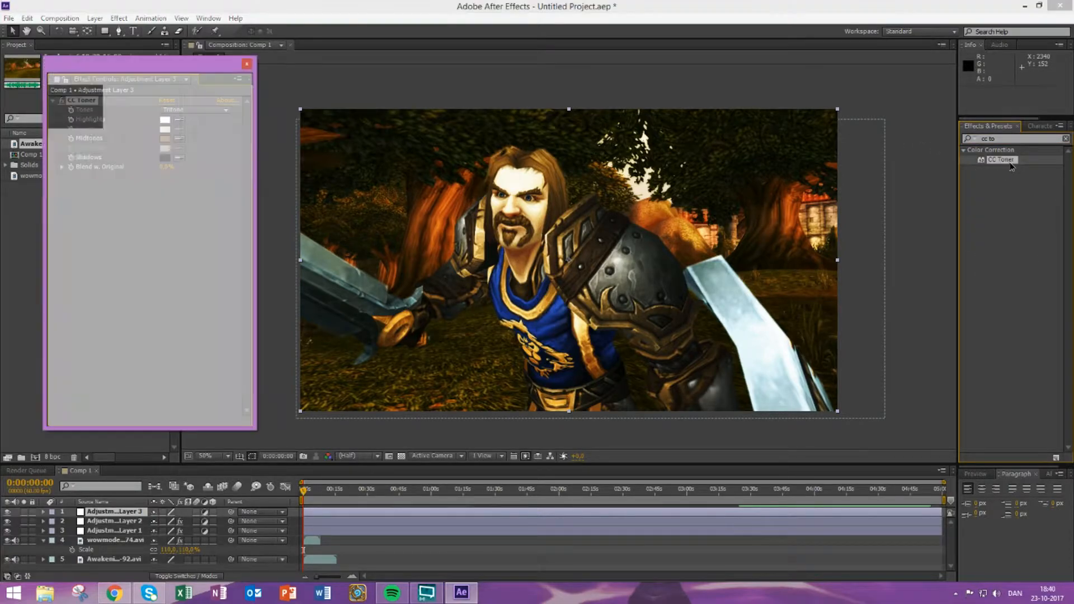
- Set the third adjustment layer's CC Toner Midtones to a dark neutral grey and Blend w. Original to 80%
left_click(166, 140)
left_click_drag(767, 378, 685, 390)
left_click(930, 305)
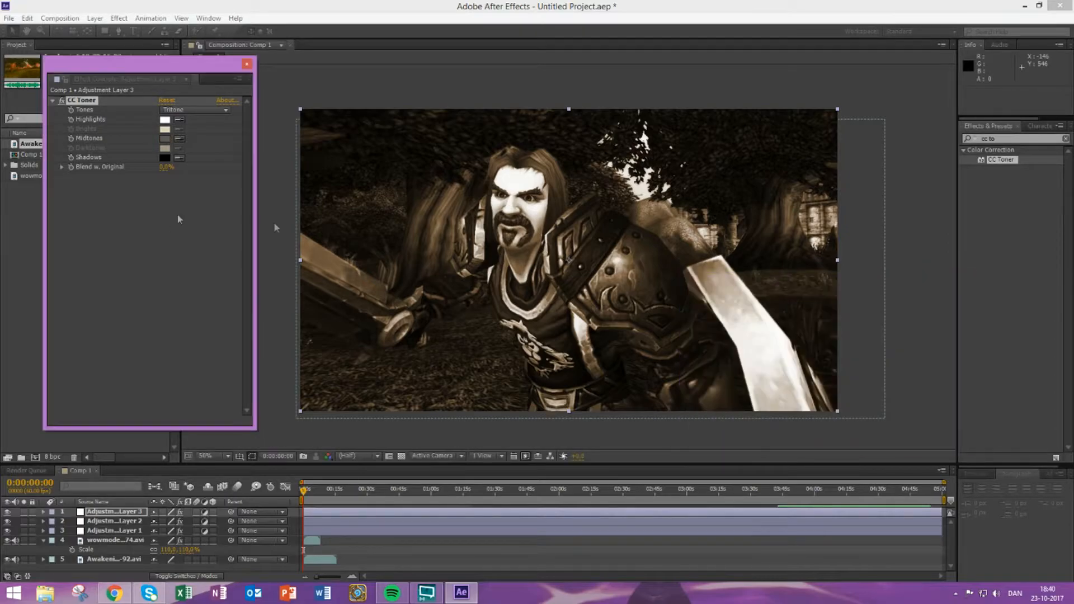
left_click(163, 168)
type("80")
key("Return")
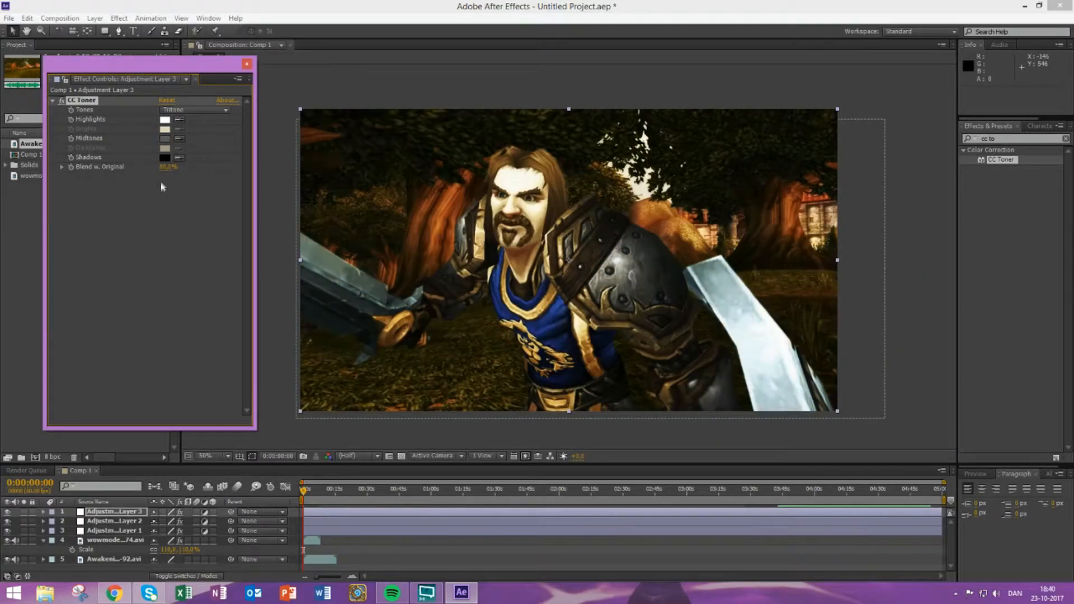
- Add Curves below CC Toner on the third adjustment layer, shape a mild RGB S-curve, and close the effect settings
left_click(1007, 138)
type("curves")
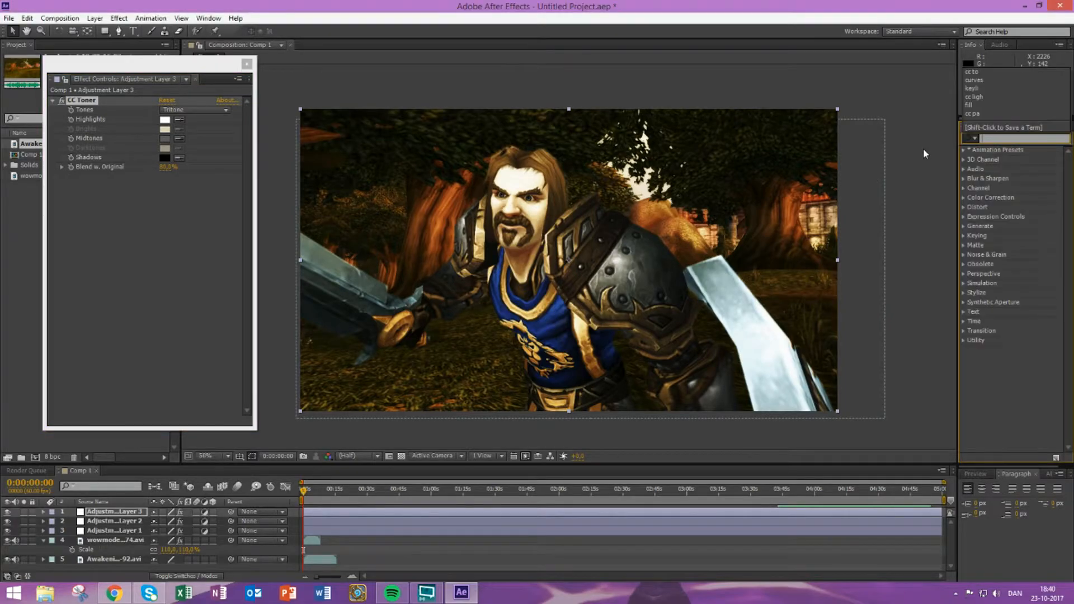
left_click_drag(999, 188, 154, 219)
left_click_drag(100, 266, 106, 273)
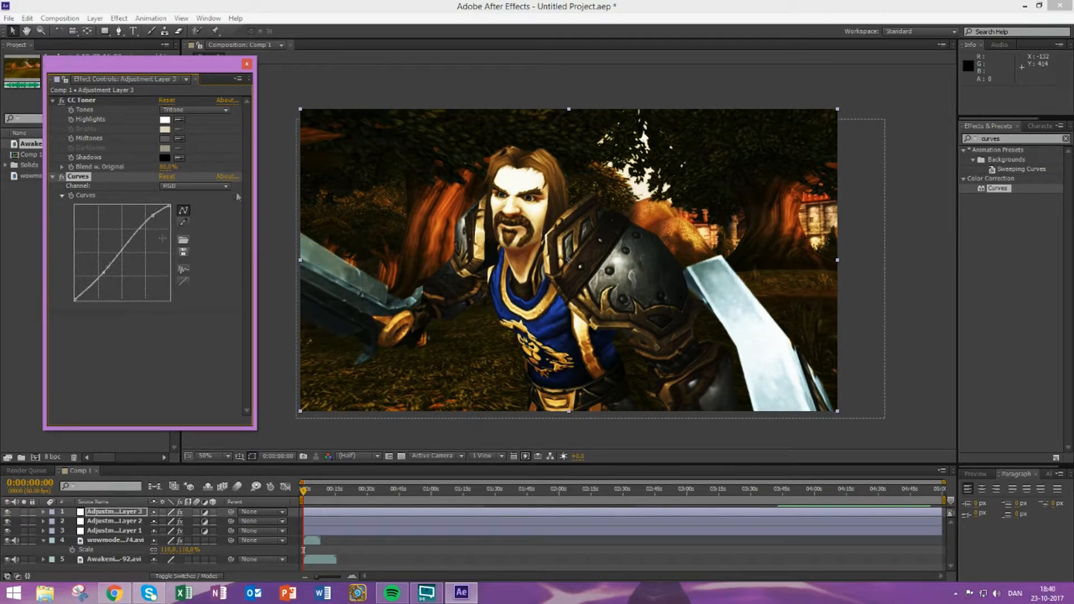
left_click(246, 64)
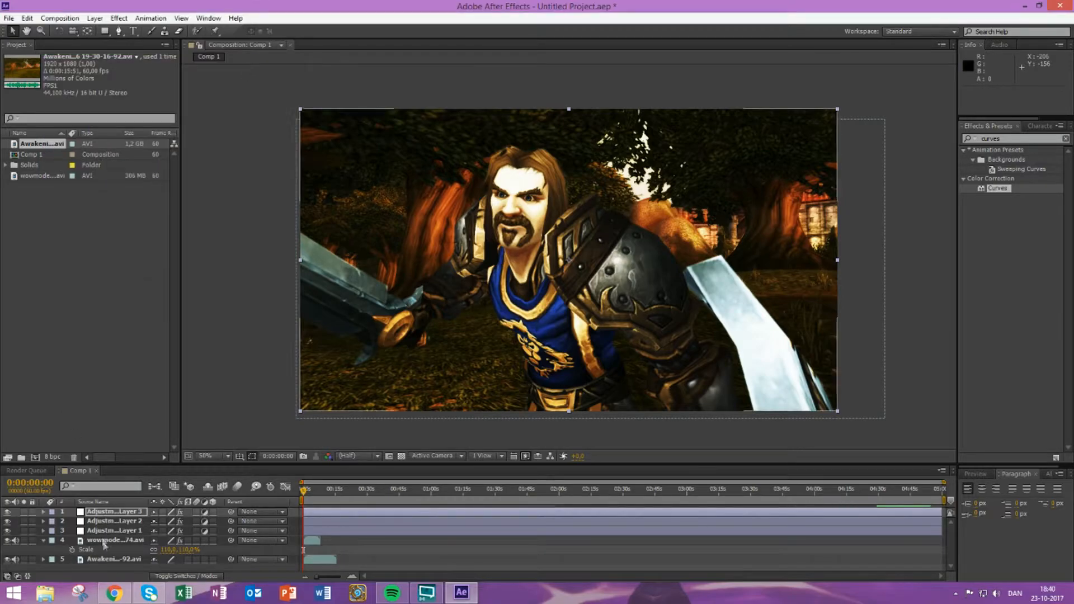
- Pre-compose the character and forest background clips together as Pre-comp 1, moving all attributes into the new composition
left_click(112, 541)
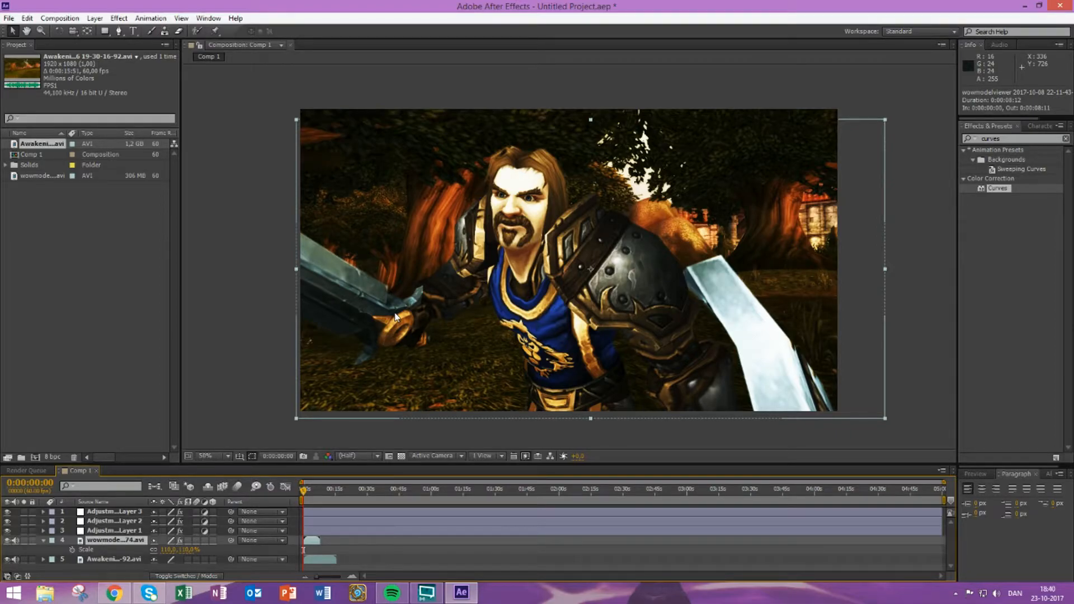
left_click(115, 559, "ctrl")
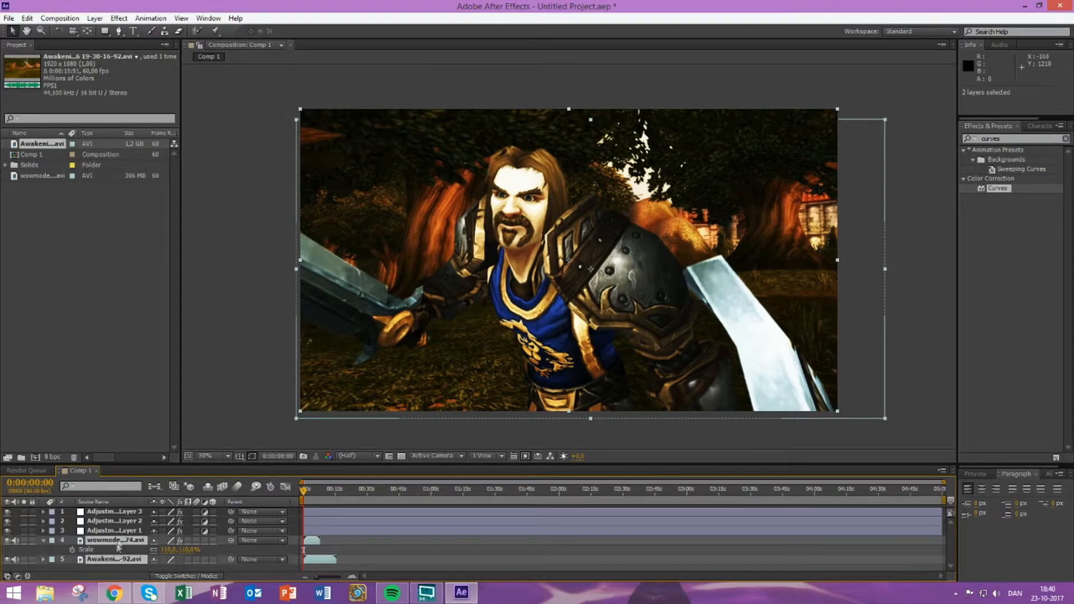
key("slash")
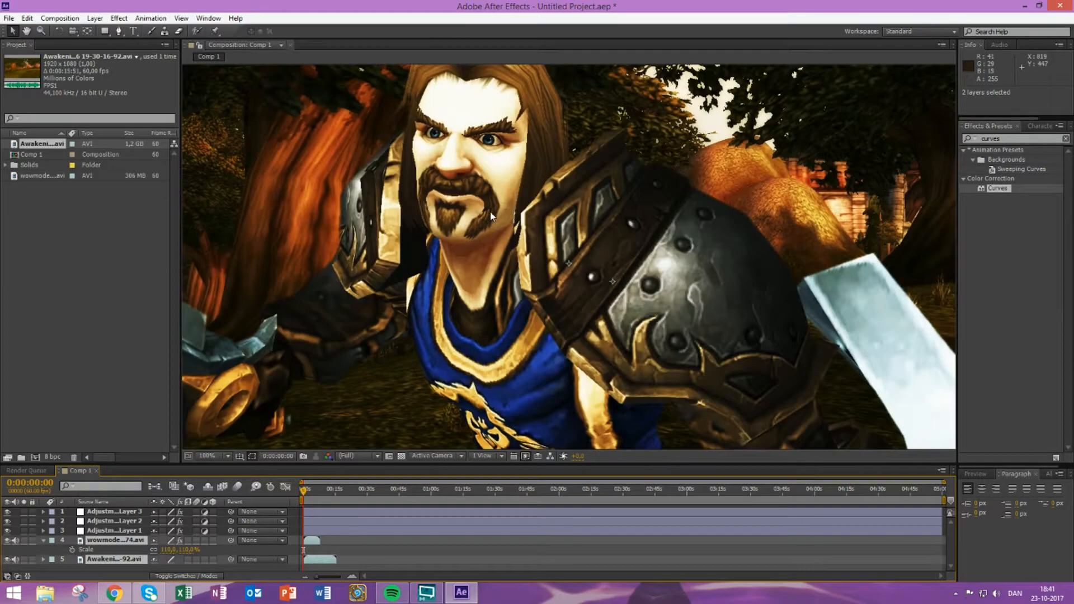
scroll(492, 216, "down", 3)
scroll(469, 290, "up", 2)
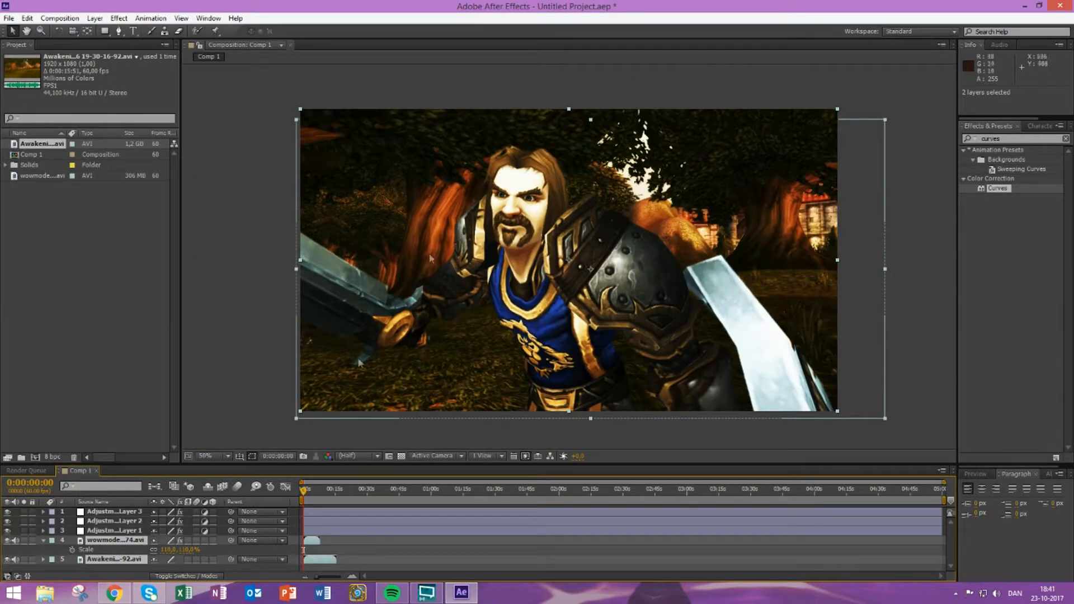
right_click(118, 540)
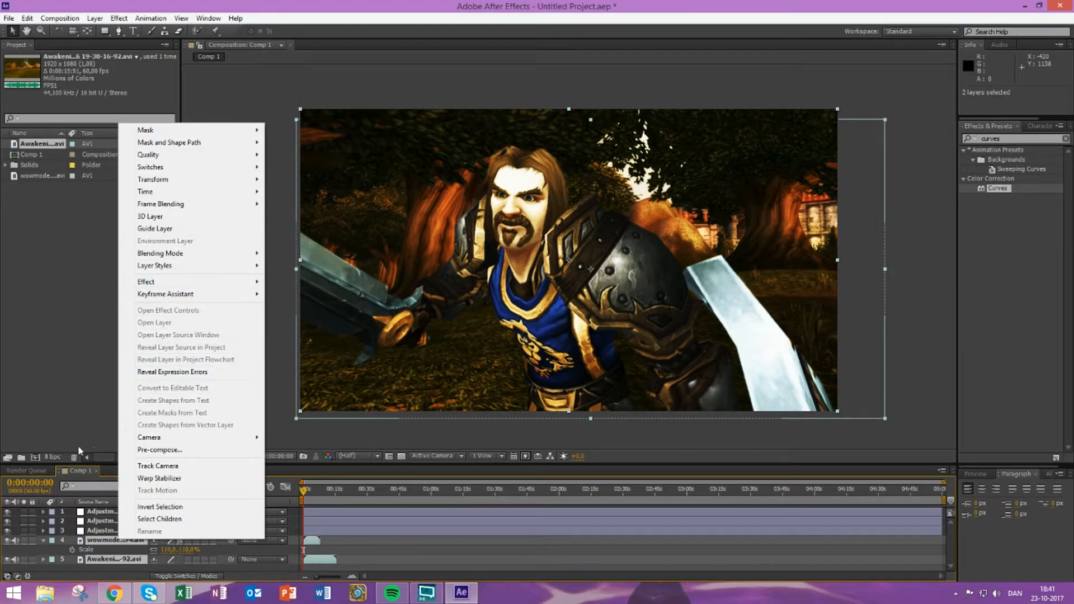
left_click(160, 451)
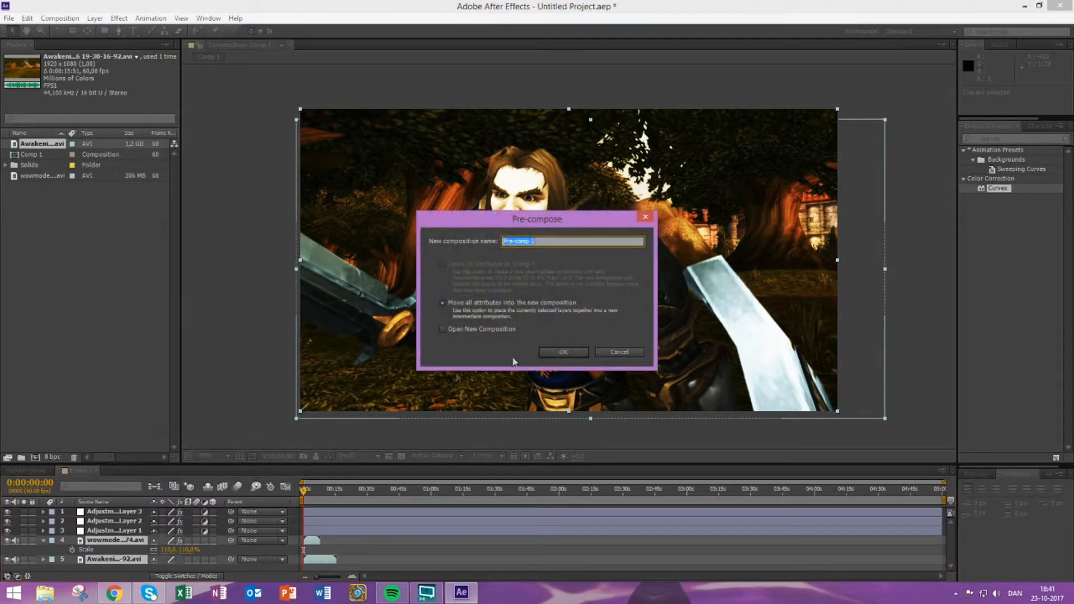
left_click(563, 356)
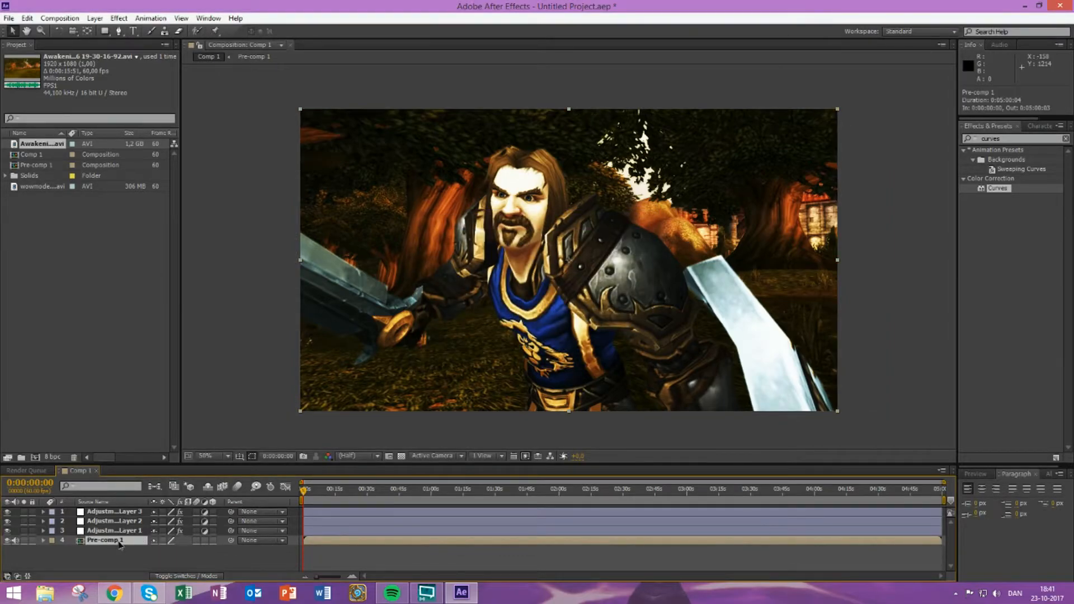
- Open Pre-comp 1 and switch between it and Comp 1 to compare the ungraded picture with the graded one
double_click(84, 540)
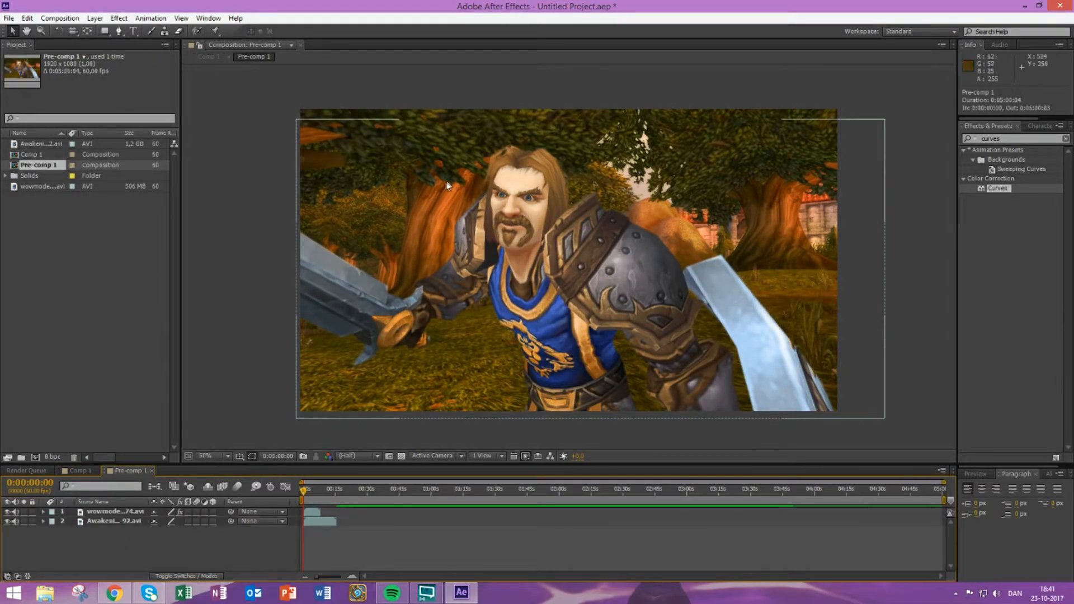
scroll(524, 187, "up", 2)
scroll(524, 187, "down", 4)
scroll(525, 189, "up", 2)
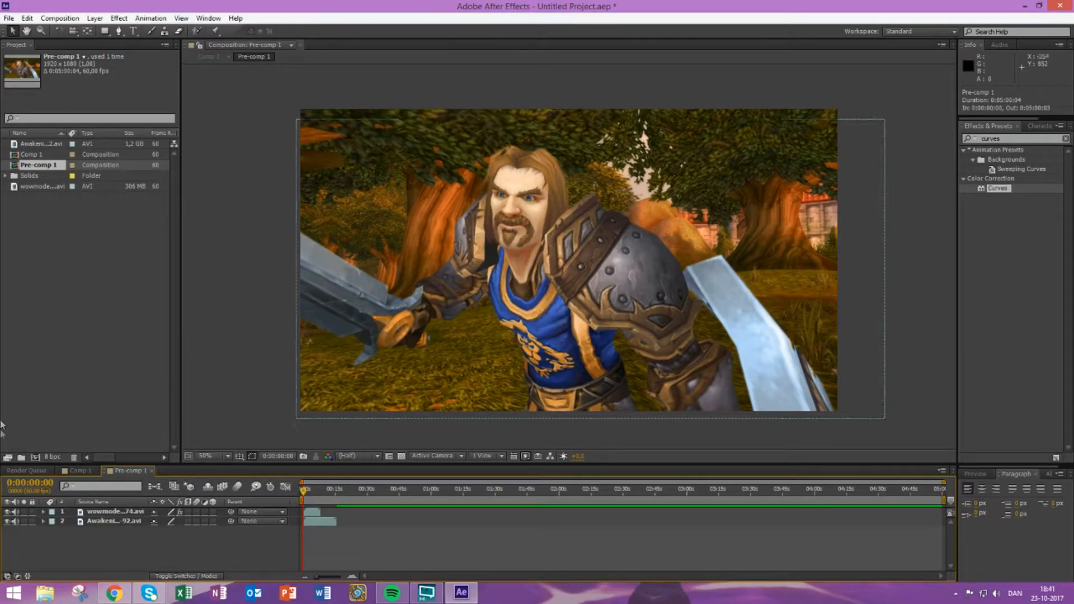
left_click(79, 471)
left_click(125, 472)
left_click(79, 471)
left_click(126, 471)
left_click(78, 470)
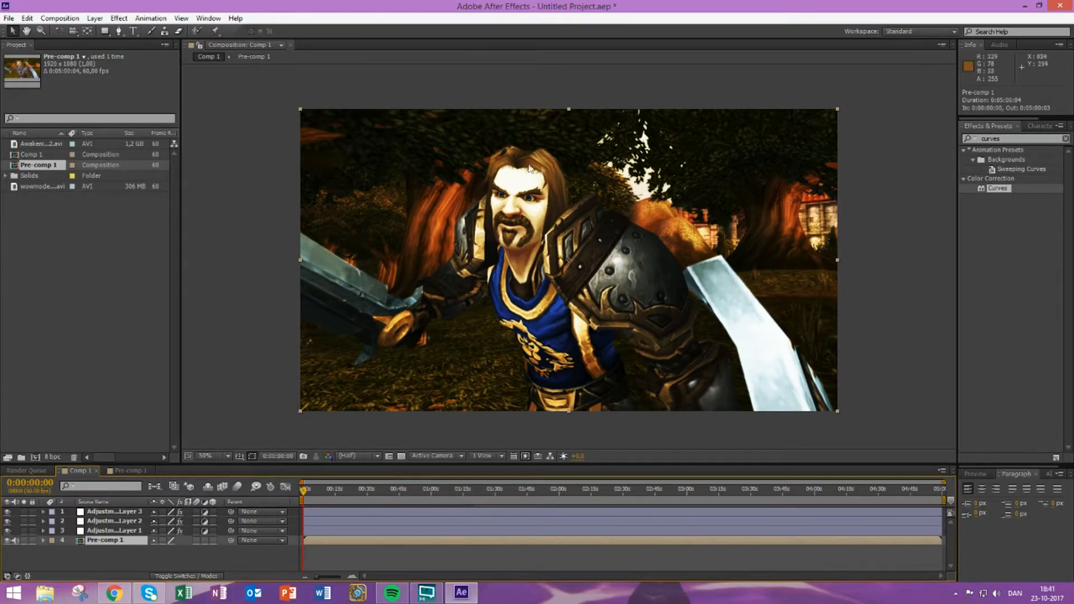
scroll(474, 195, "up", 1)
scroll(475, 167, "down", 1)
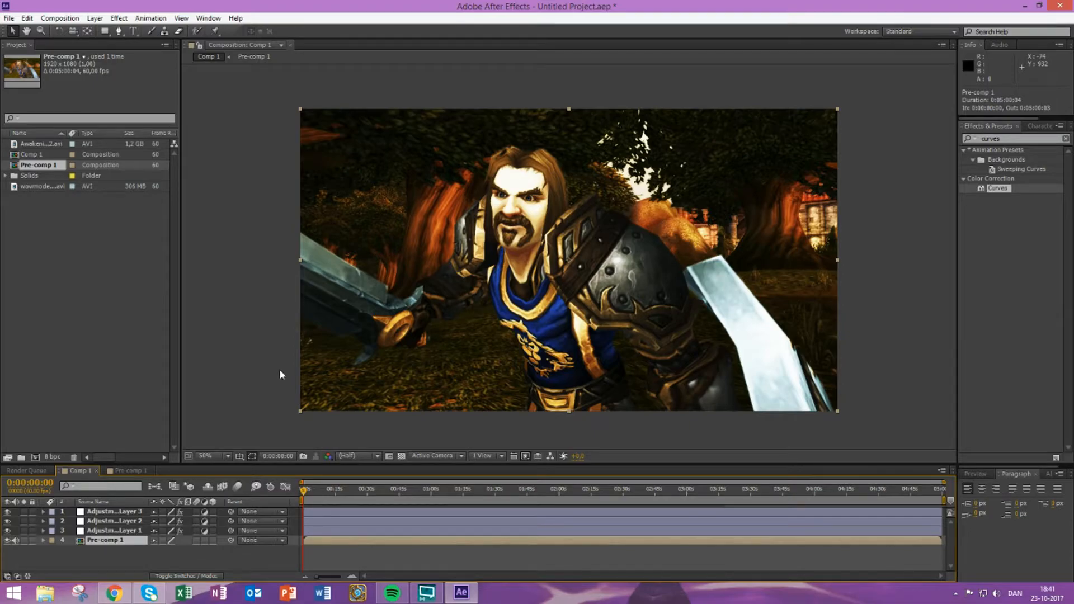
- Duplicate the character clip inside Pre-comp 1 by pasting a copy above the original
left_click(132, 470)
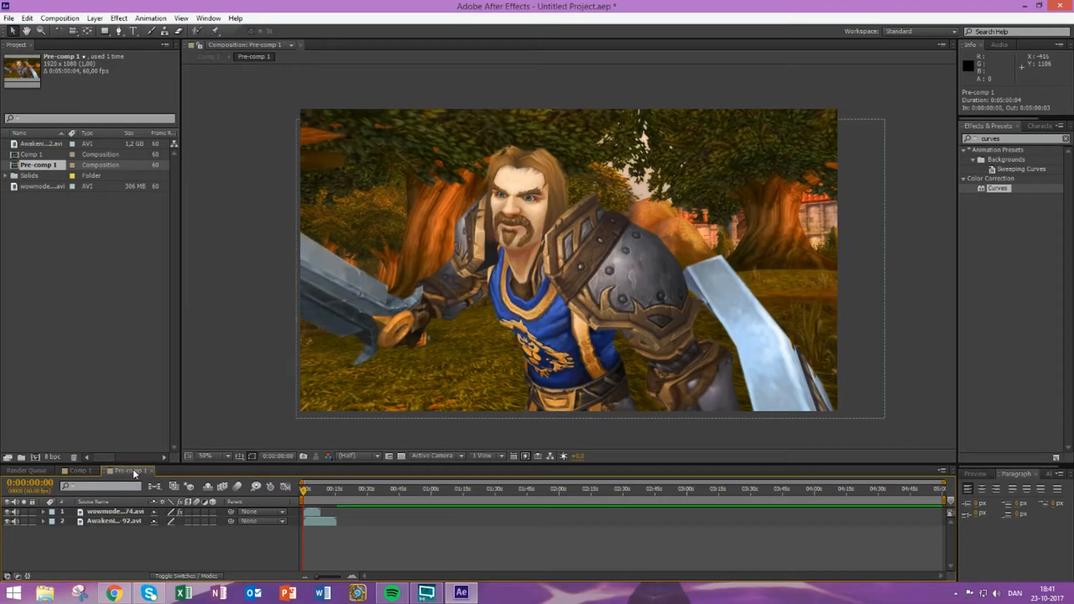
left_click(118, 514)
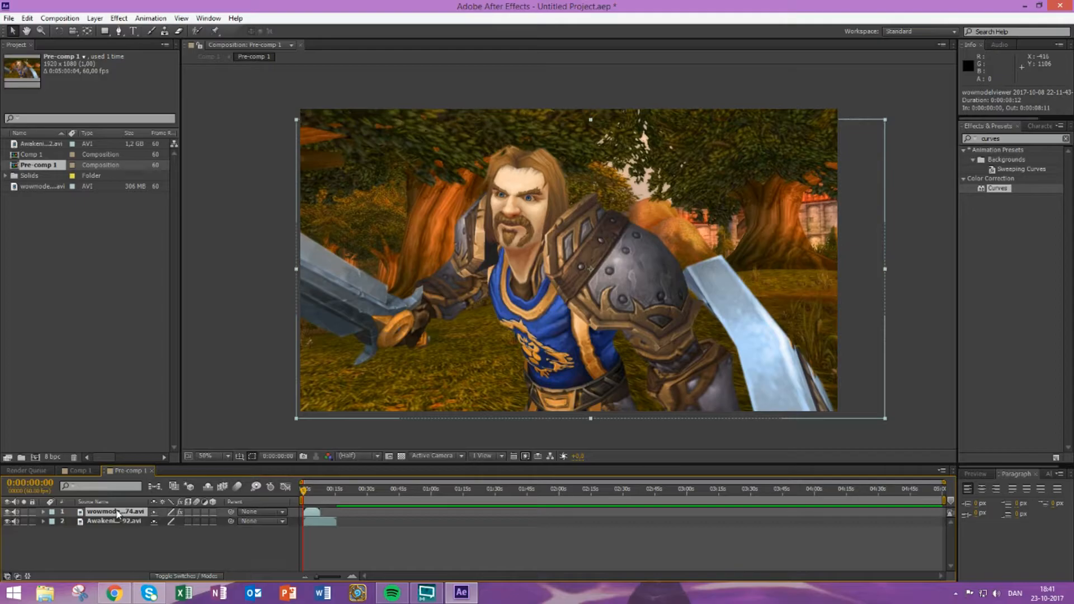
key("ctrl+v")
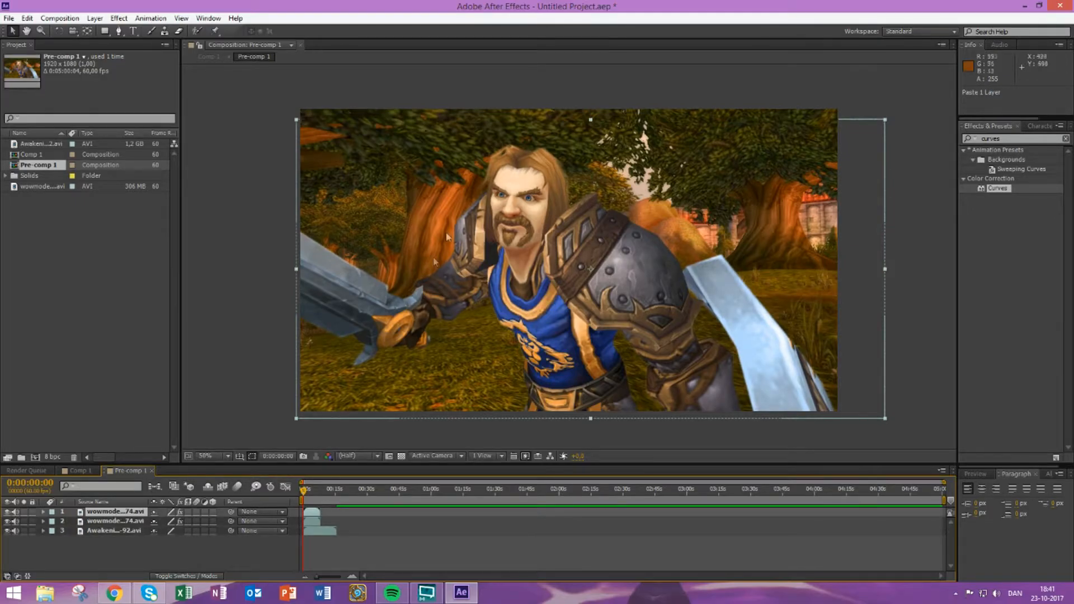
- Trace a mask edge with the Pen tool on the duplicated character layer, running from above the head down through the face and torso to below the belt
key("slash")
key("space")
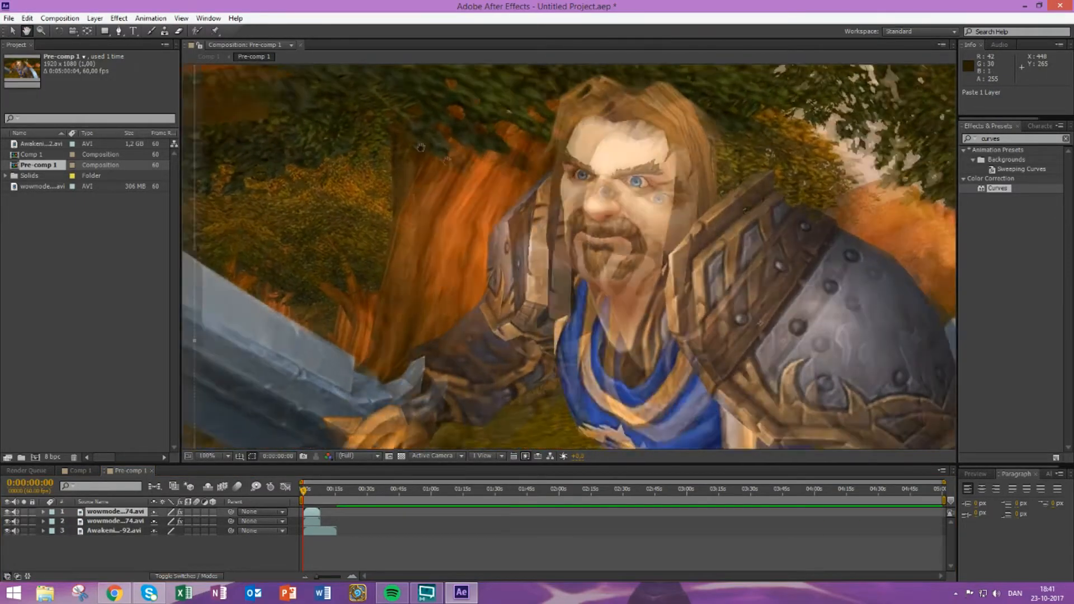
key("comma")
key("comma")
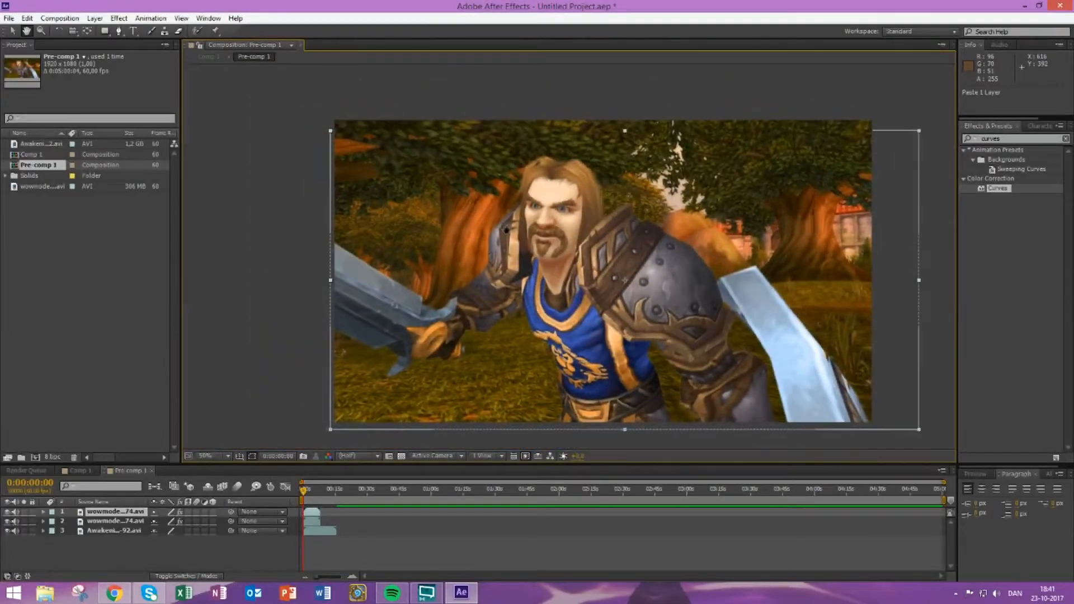
left_click(13, 31)
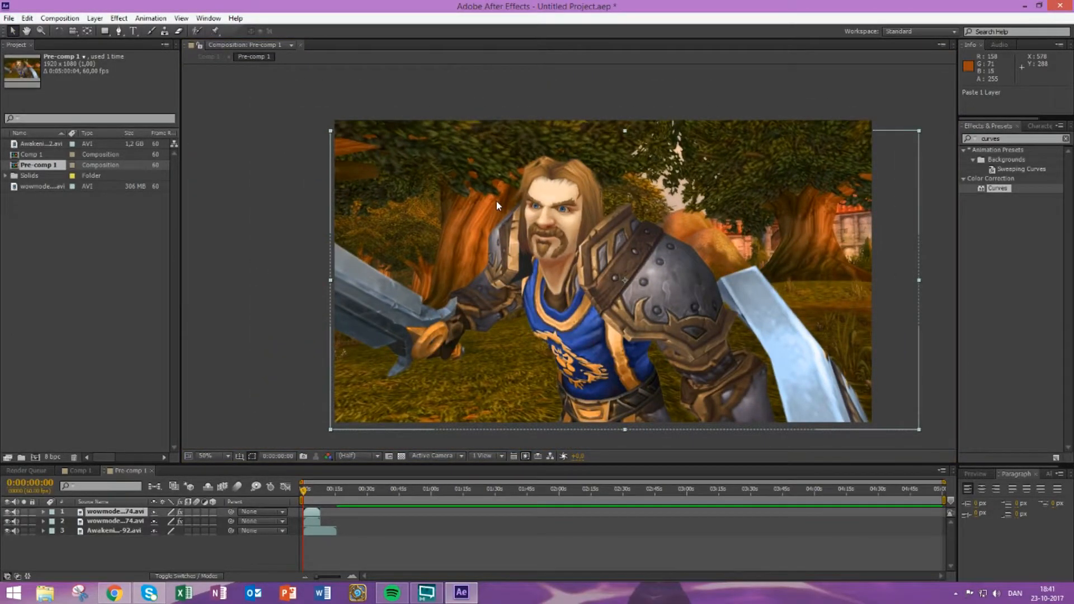
left_click(119, 31)
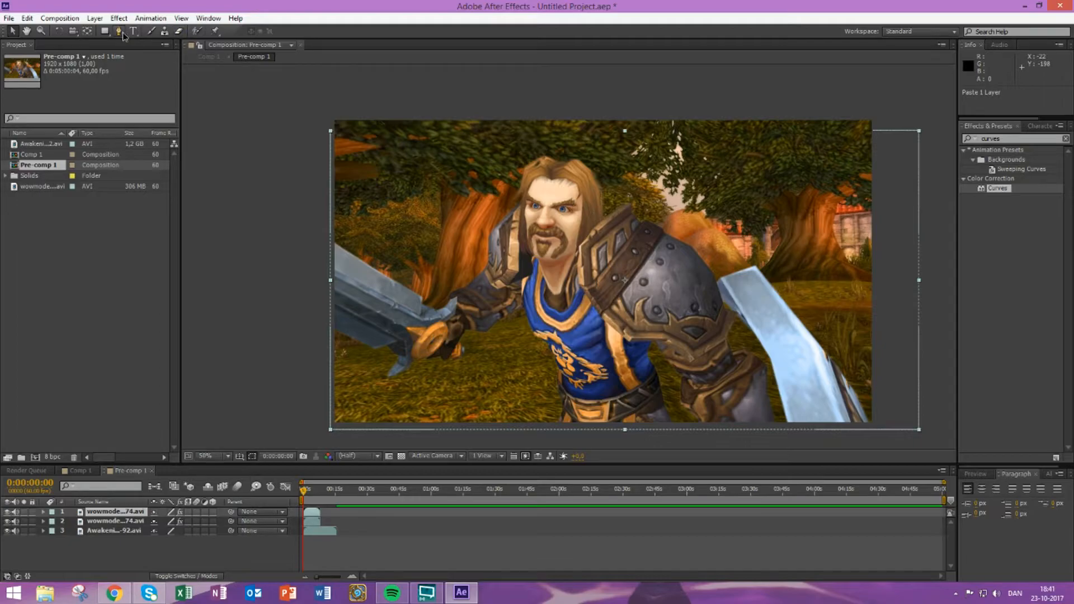
left_click(572, 135)
left_click(553, 183)
left_click(550, 259)
left_click(559, 304)
left_click(564, 344)
left_click(579, 380)
left_click(590, 417)
left_click(587, 432)
left_click_drag(539, 444, 531, 444)
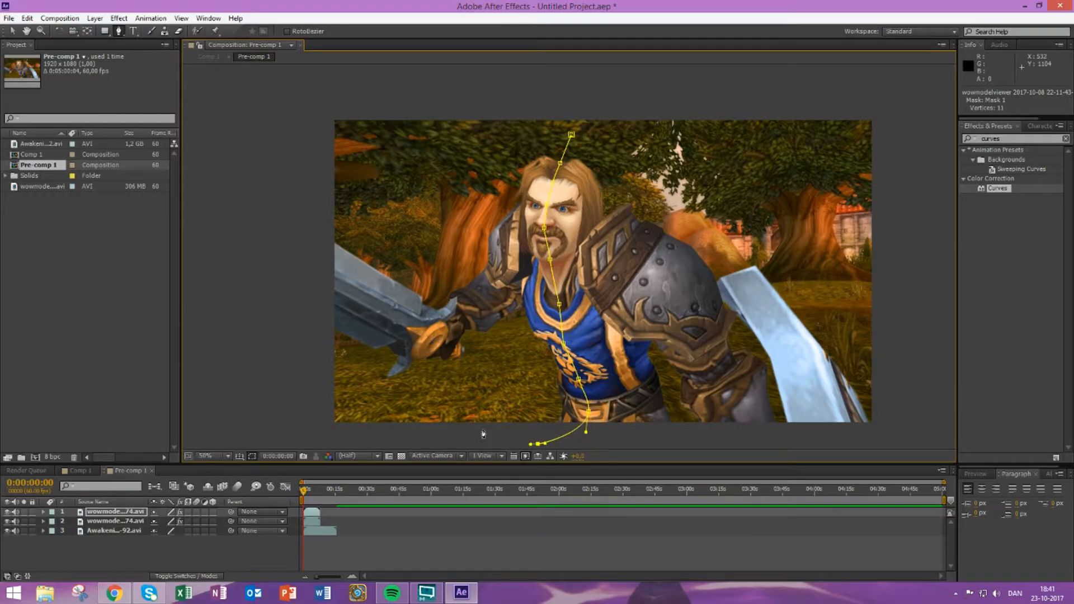
- Close the mask outside the picture so it encloses the left half of the character, including the raised sword arm
left_click(415, 440)
left_click(318, 438)
left_click(271, 380)
left_click(268, 250)
left_click(295, 144)
left_click(334, 91)
left_click(476, 87)
left_click(495, 90)
left_click(557, 93)
left_click(572, 135)
left_click(10, 32)
scroll(545, 208, "up", 1)
scroll(544, 209, "down", 1)
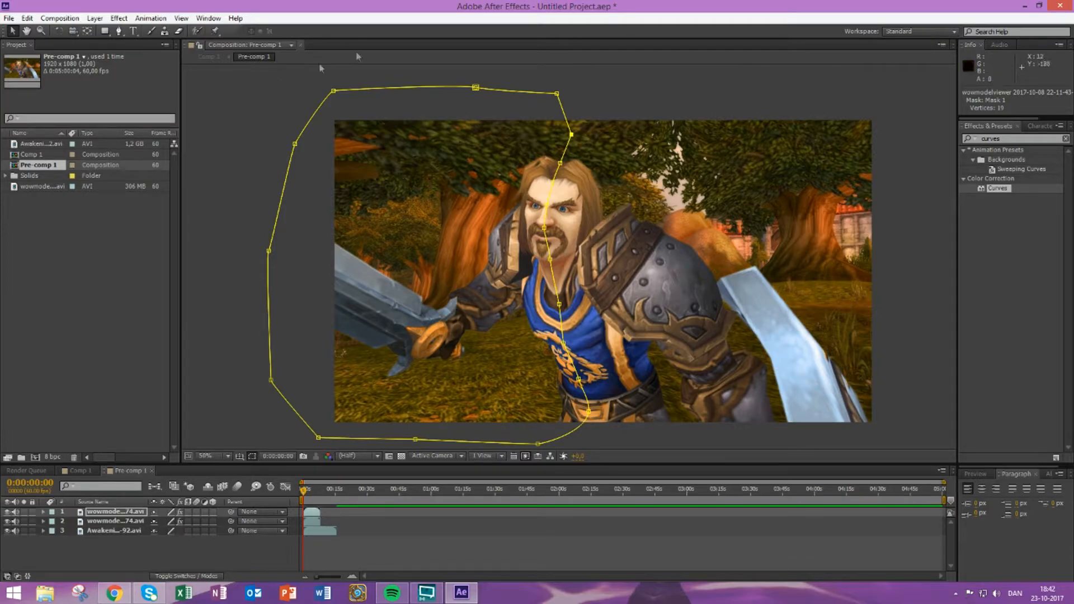
- Find the Fill effect and apply it to the masked character copy
left_click(1021, 138)
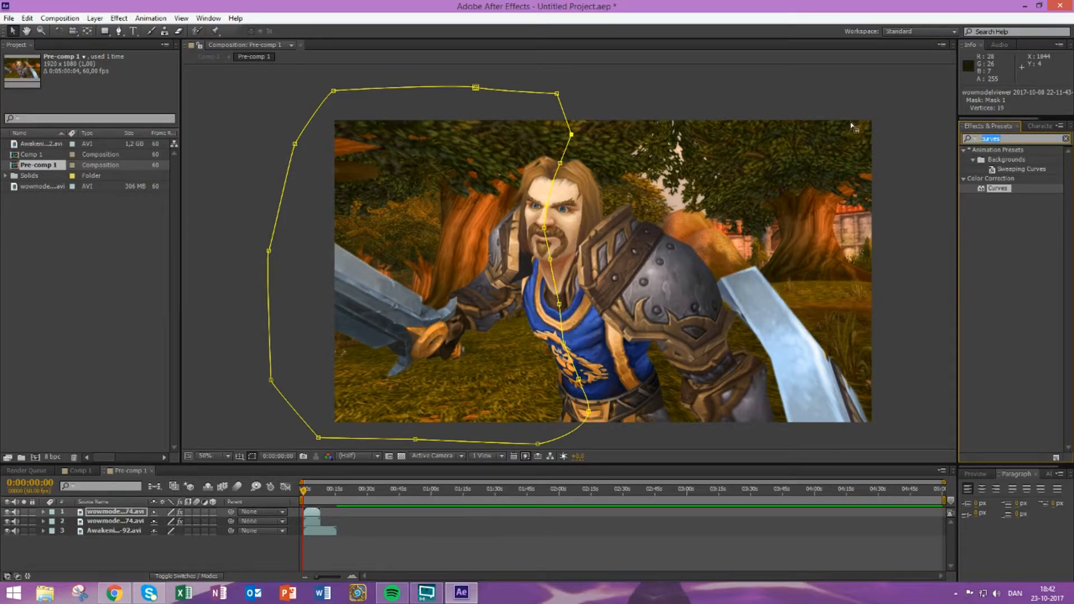
type("fill")
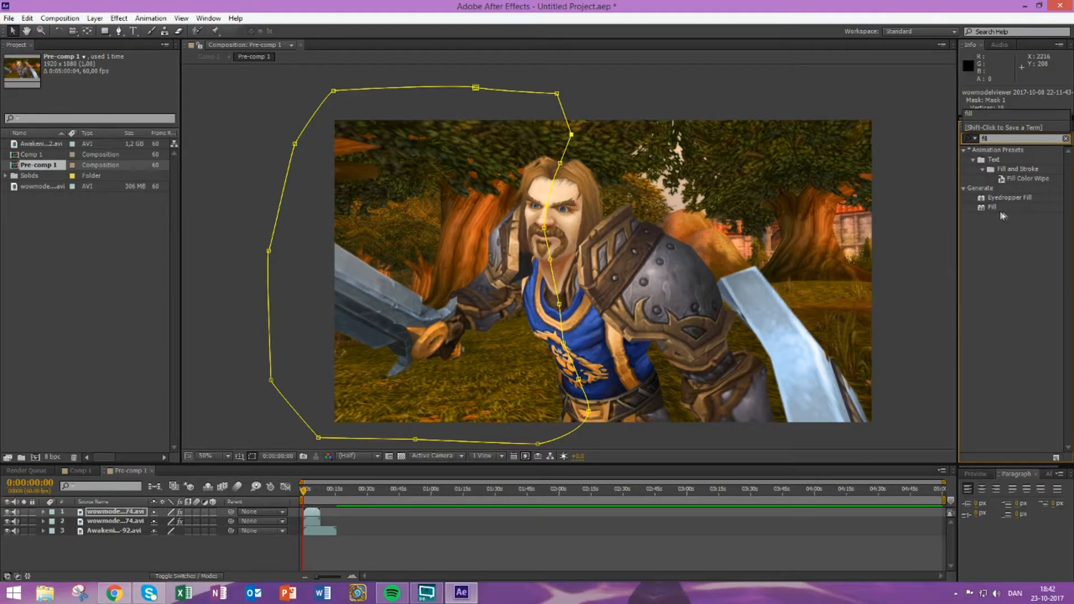
double_click(994, 207)
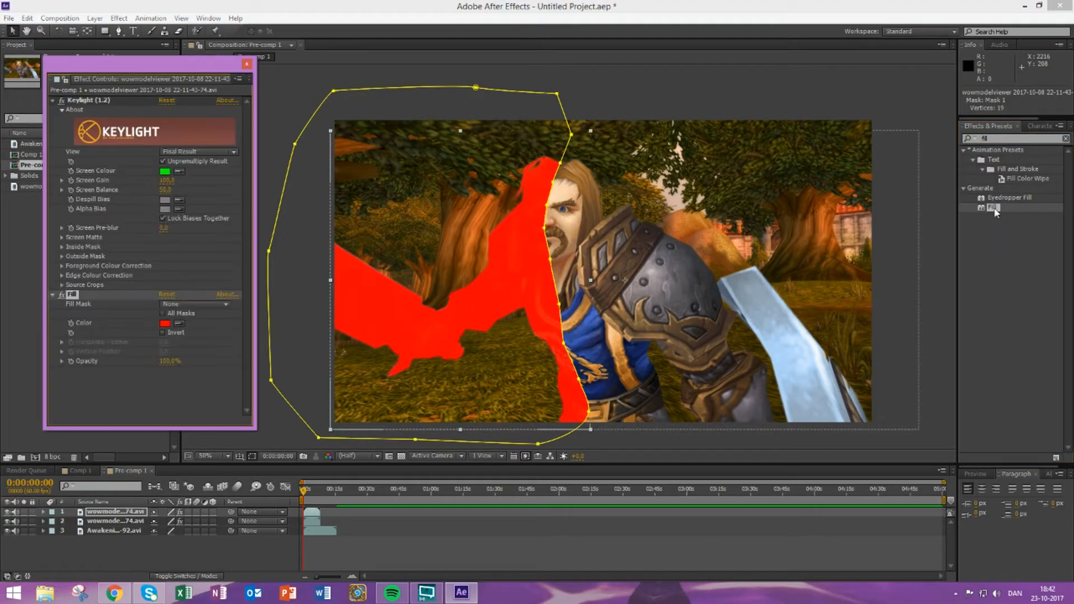
- Examine how the fill covers the masked half of the character, from the whole frame to the face
scroll(541, 193, "down", 1)
scroll(541, 193, "up", 3)
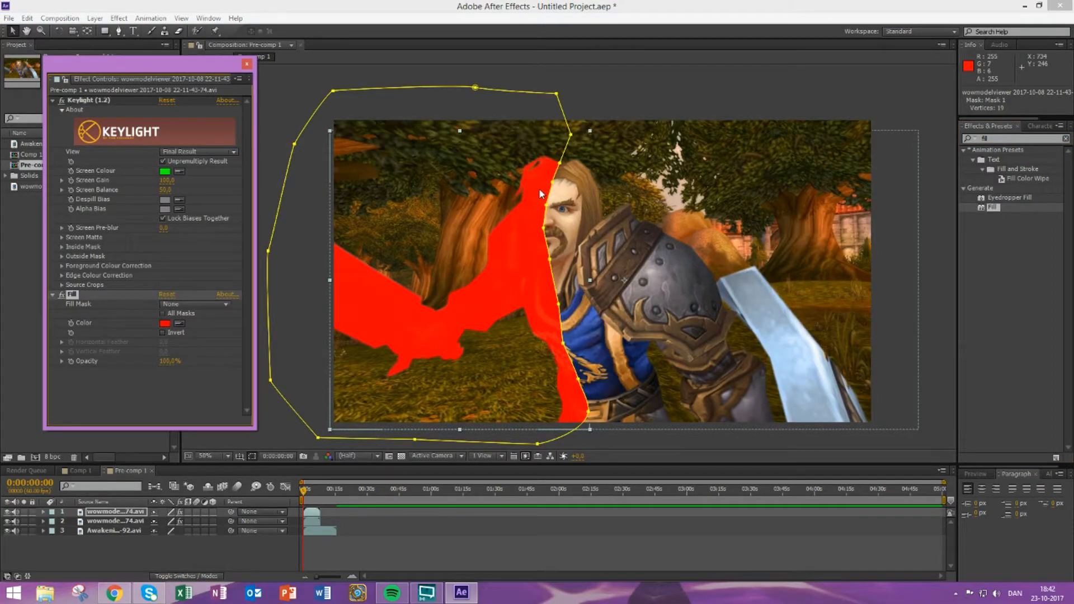
scroll(541, 193, "down", 4)
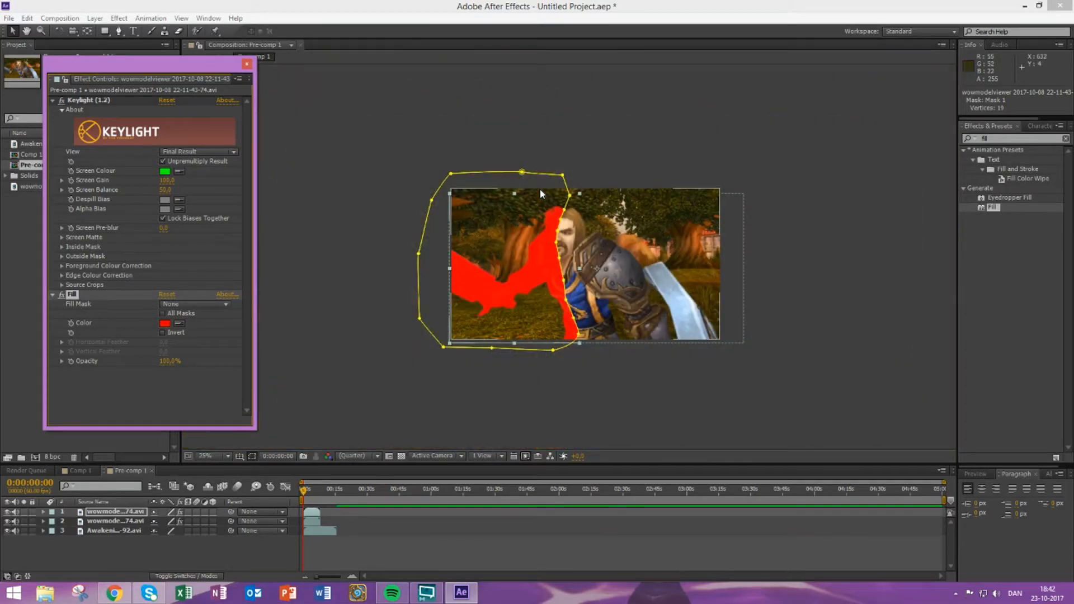
scroll(540, 189, "up", 1)
scroll(539, 189, "up", 1)
scroll(539, 189, "down", 3)
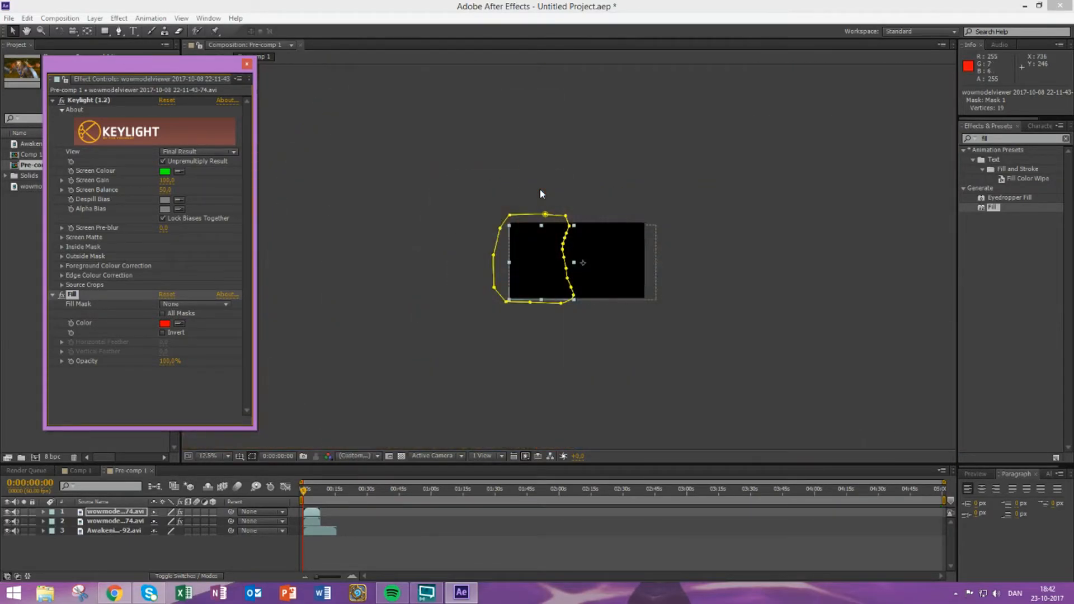
scroll(539, 189, "up", 2)
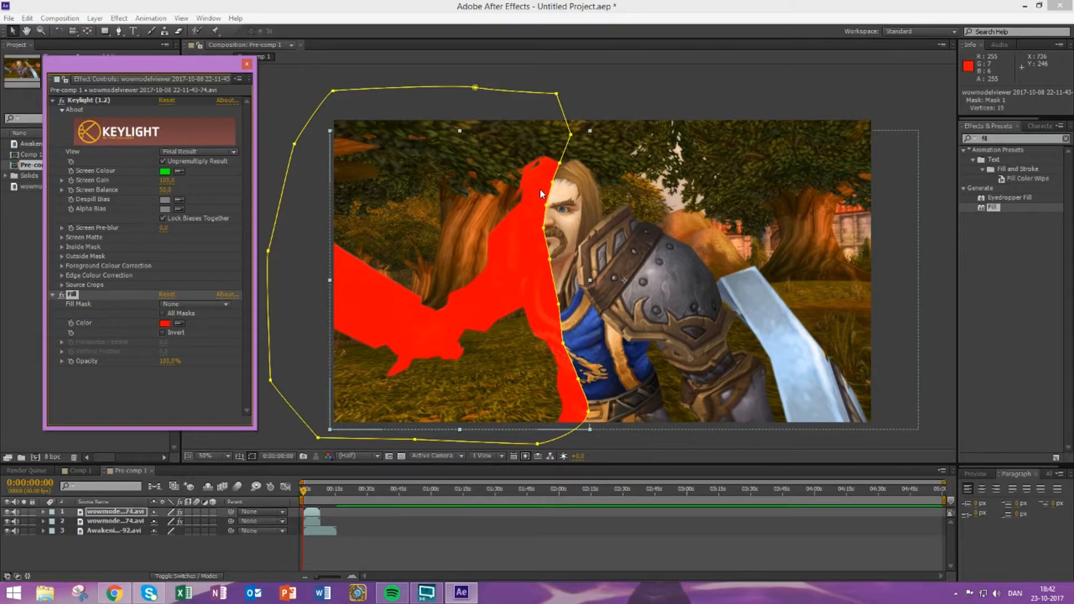
scroll(539, 189, "up", 1)
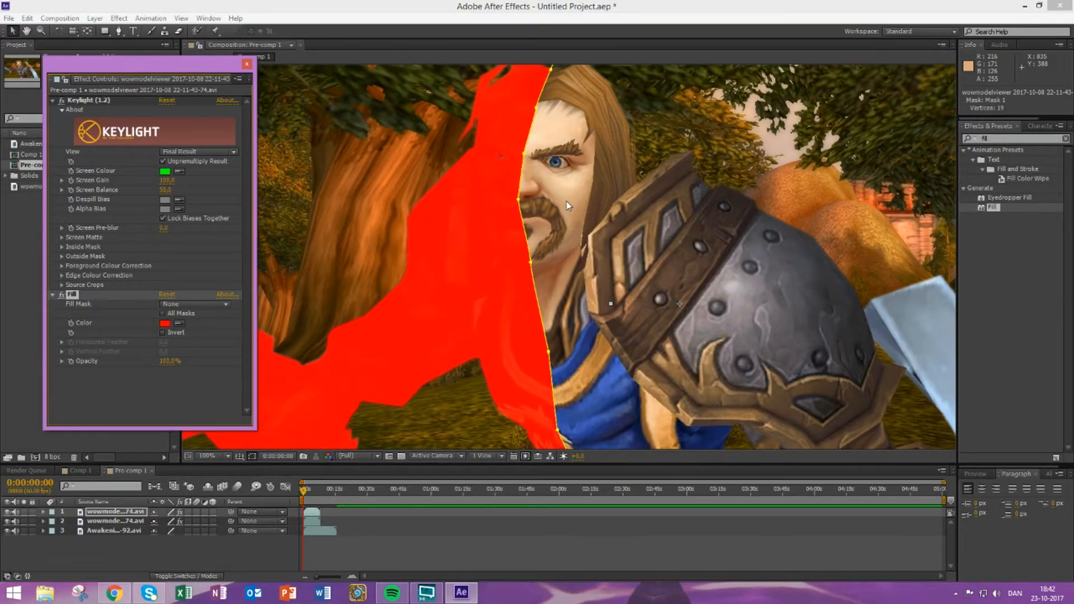
scroll(567, 205, "down", 1)
- Set the Fill color to black (000000)
left_click(163, 324)
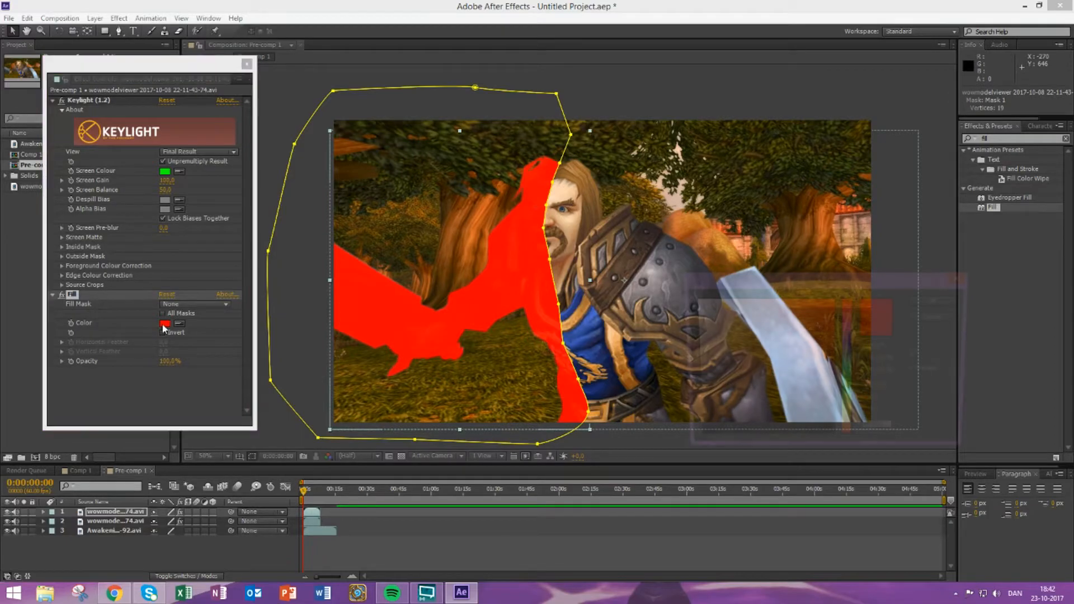
left_click_drag(769, 381, 692, 442)
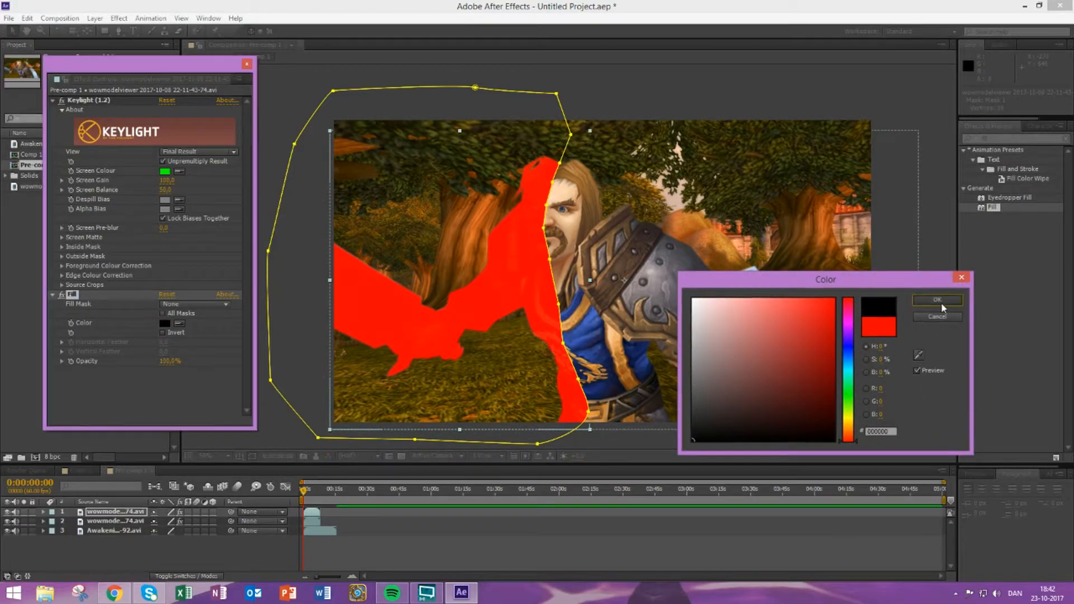
left_click(937, 301)
scroll(412, 212, "down", 2)
scroll(465, 273, "up", 3)
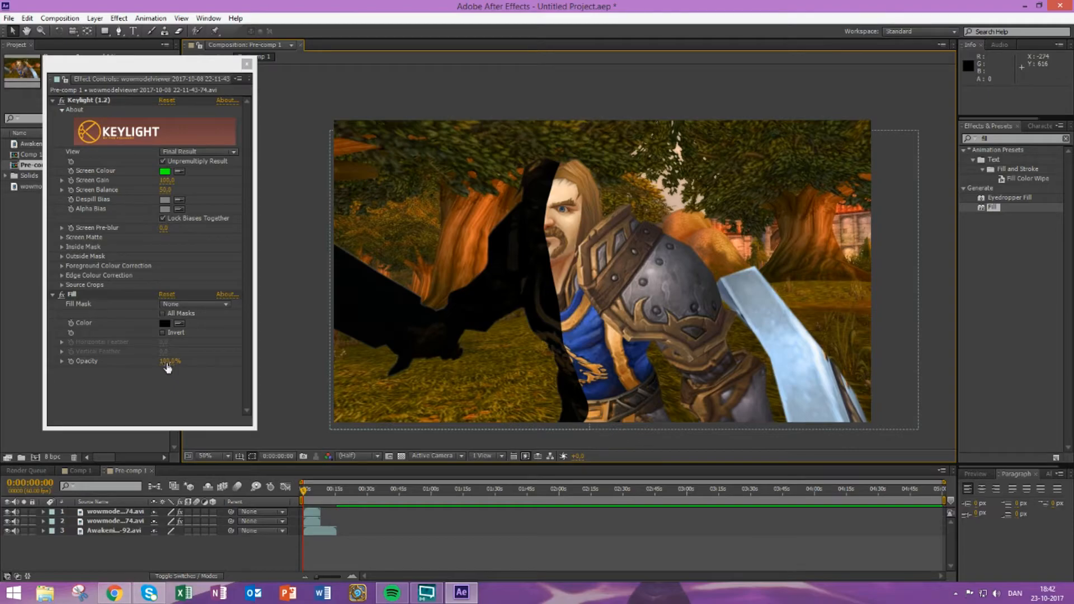
- Set the Fill opacity to 50% so the masked half is only shaded
left_click(166, 361)
type("50")
key("Return")
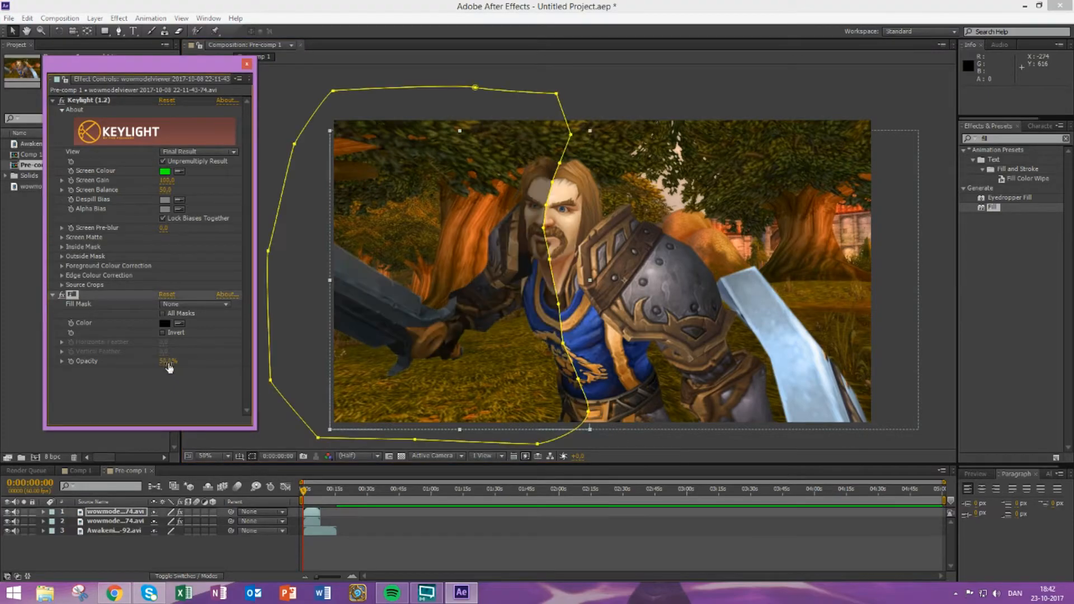
left_click(143, 375)
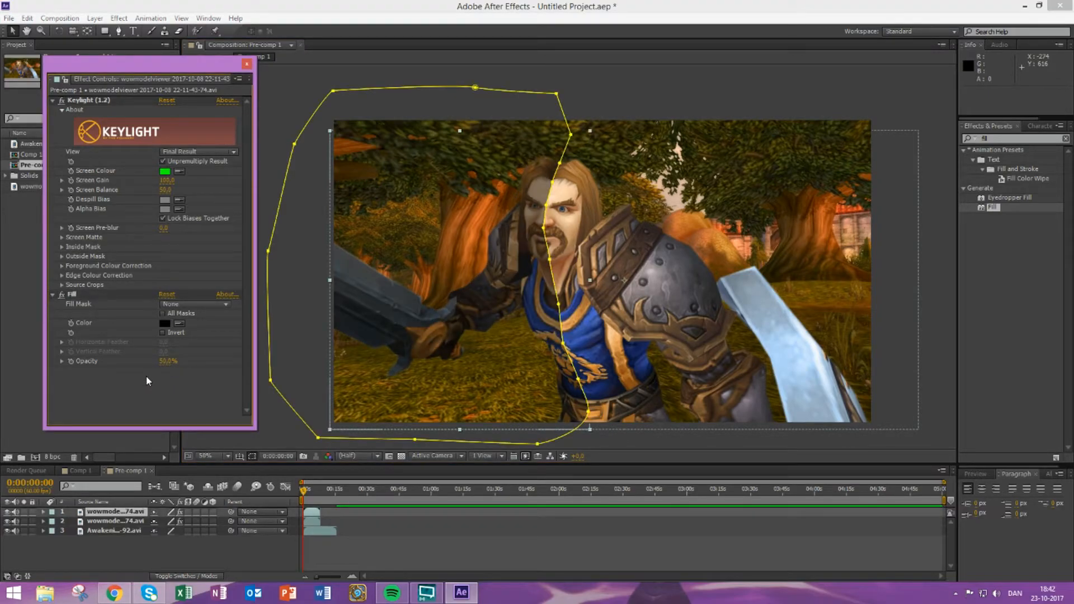
- Deselect the layer and inspect the edge of the shaded area on the character's face up close
left_click(299, 86)
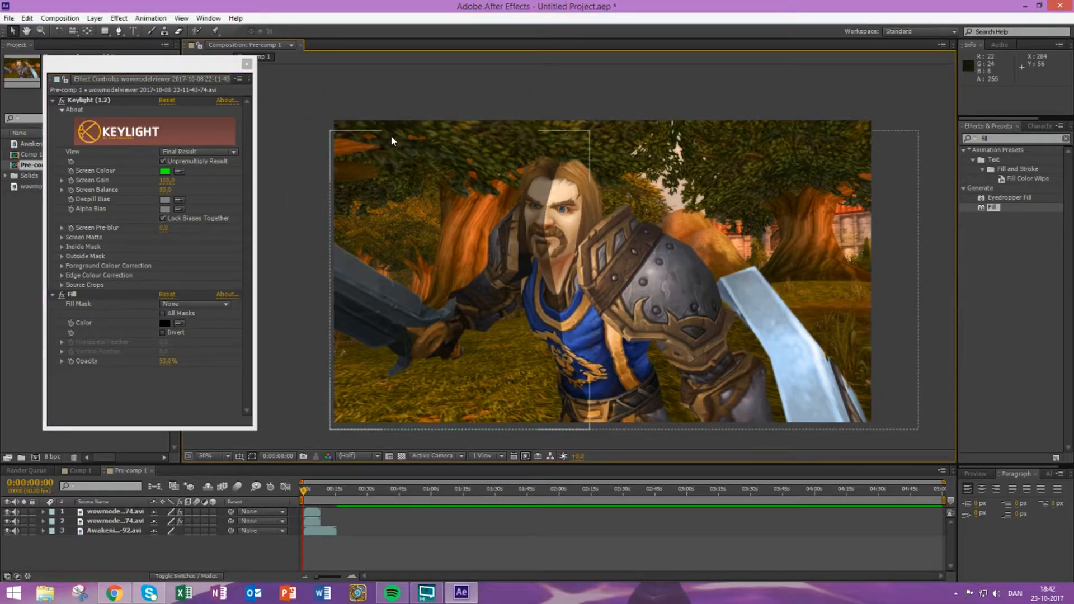
scroll(471, 195, "up", 2)
left_click(27, 32)
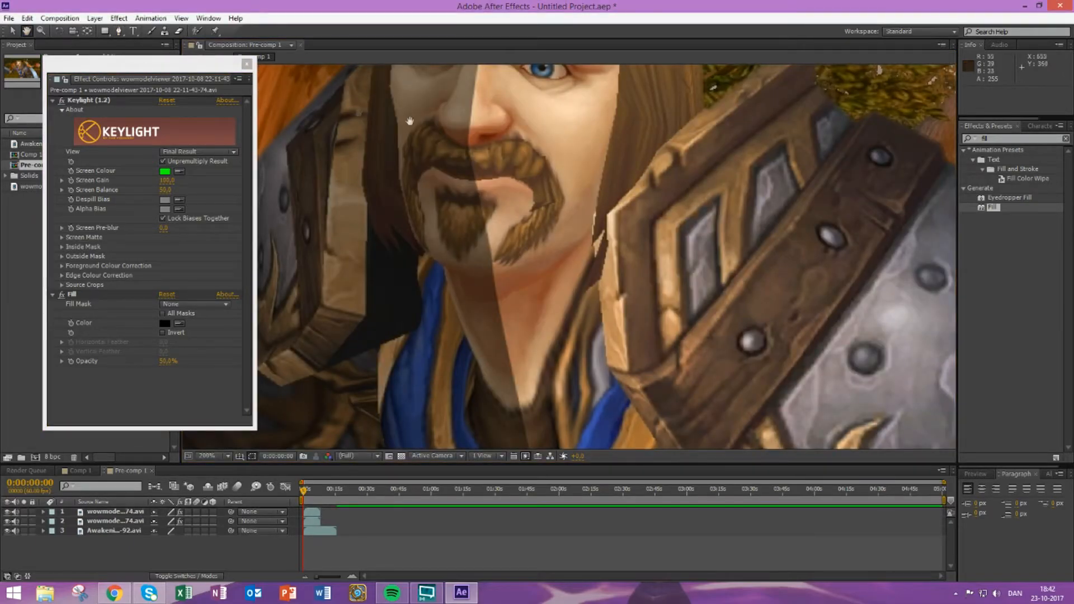
scroll(457, 260, "up", 5)
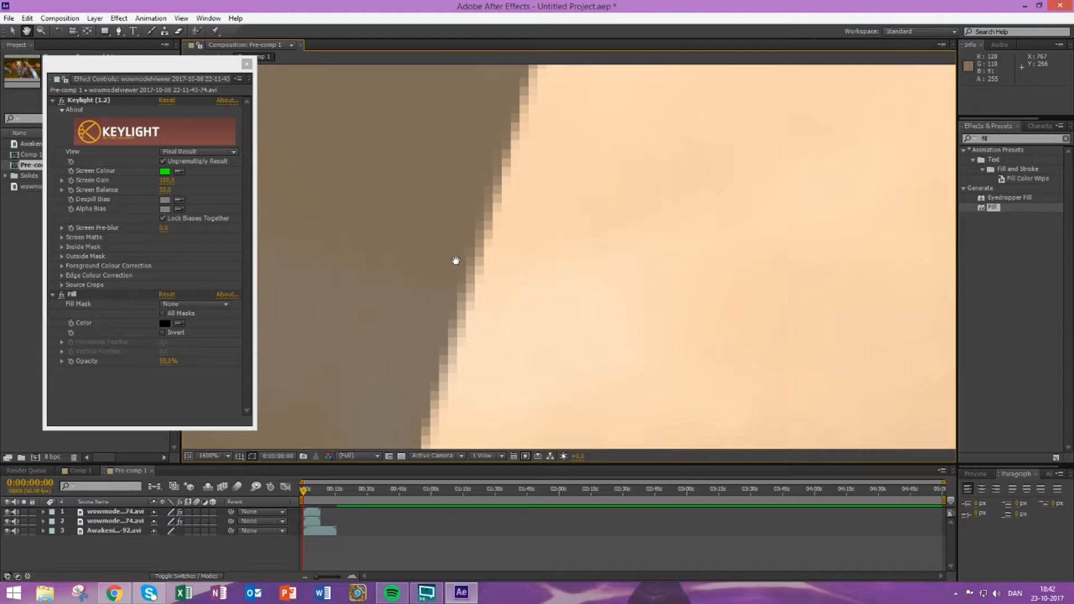
scroll(456, 260, "down", 8)
scroll(497, 264, "up", 6)
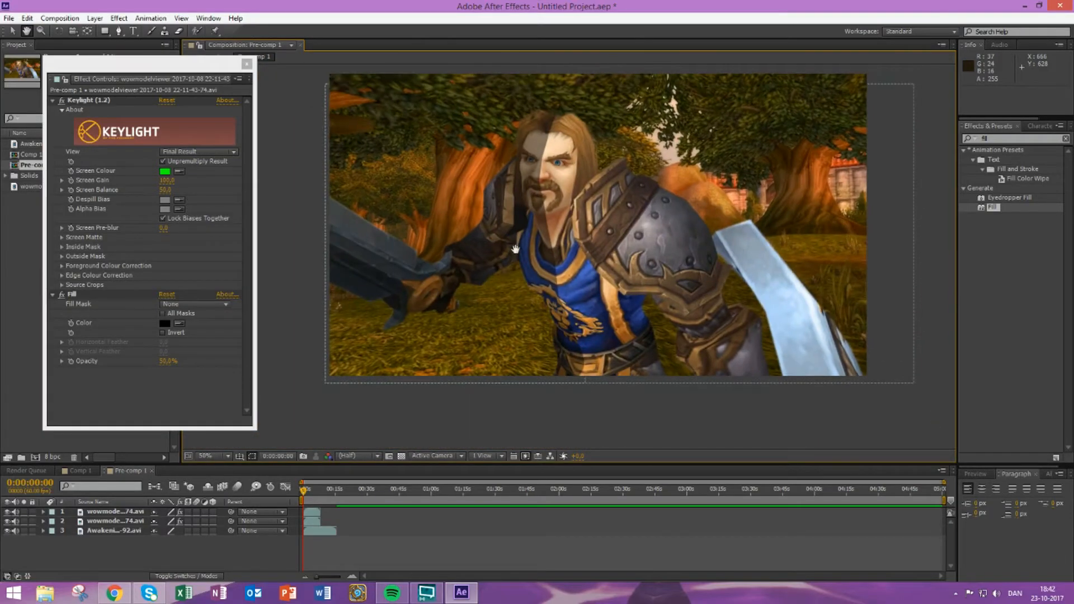
left_click(13, 31)
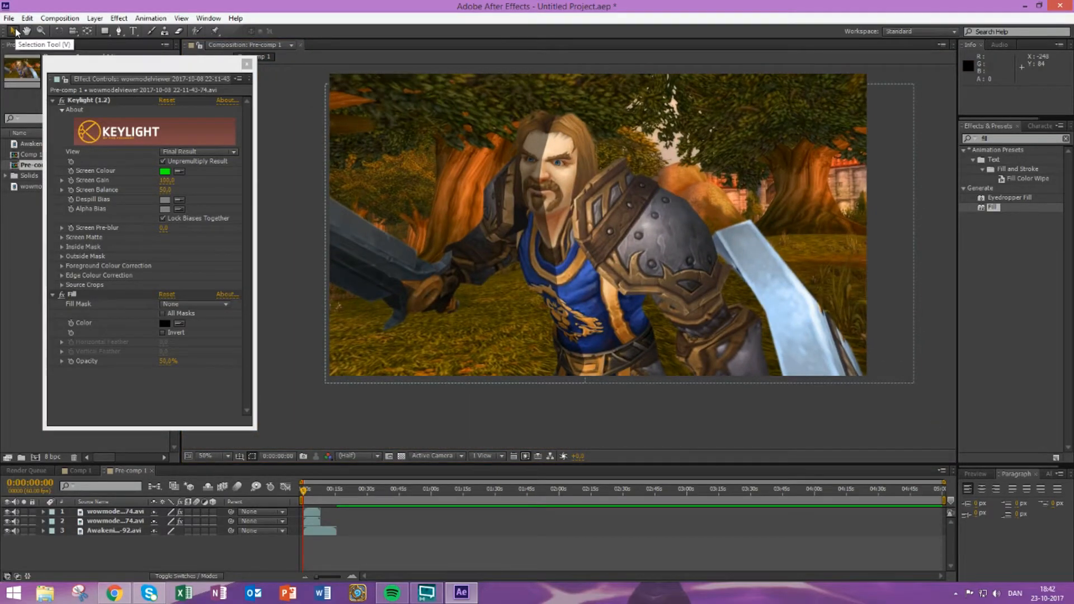
- Set the Mask Feather of the top character layer to 50 pixels and review the shading edge without the mask outline
left_click(126, 512)
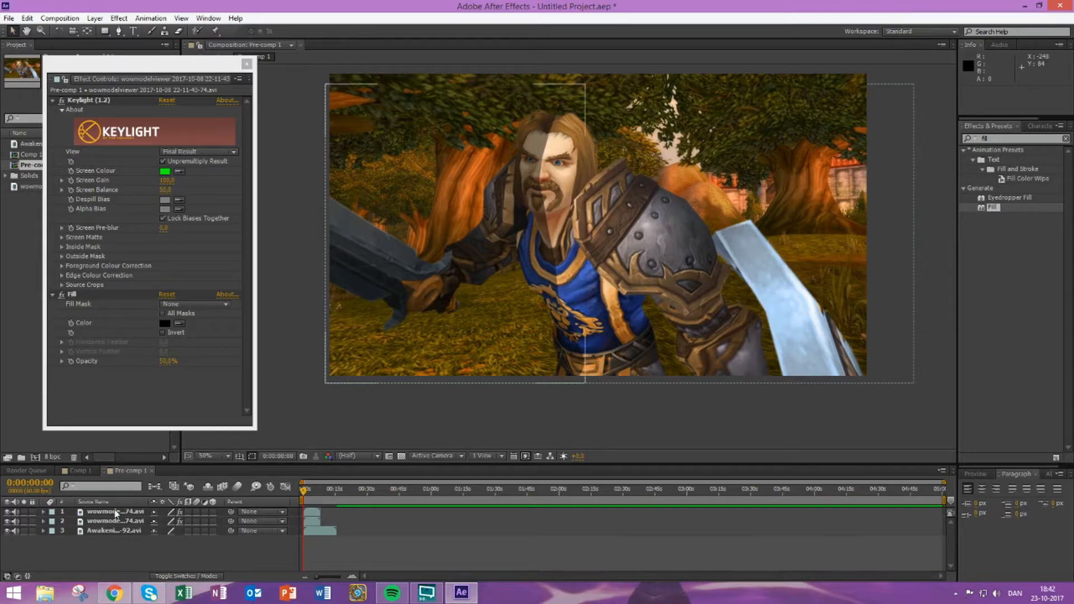
key("f")
left_click(166, 531)
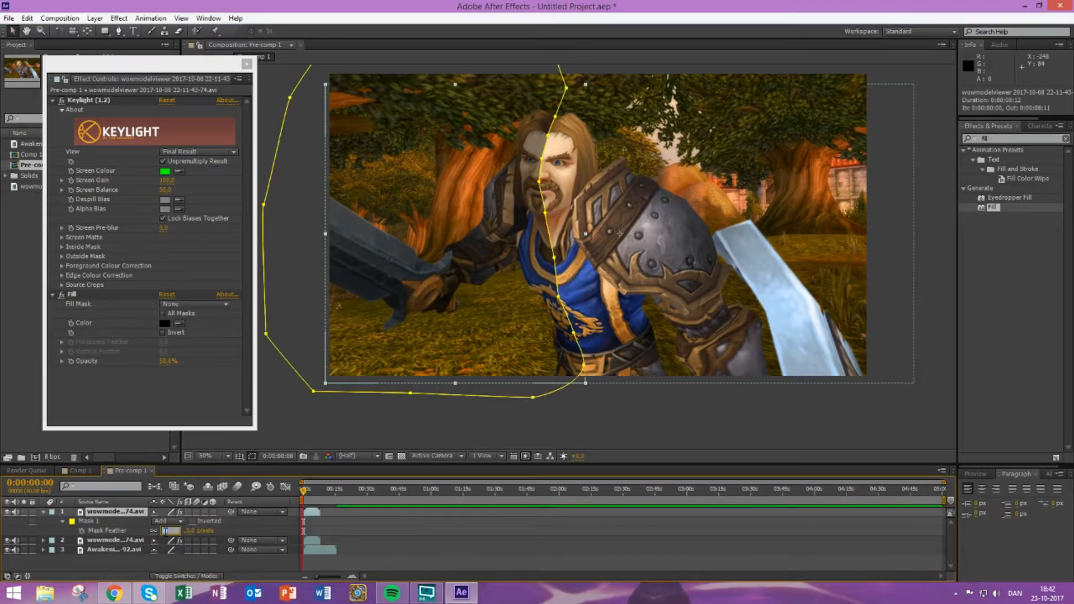
type("50")
key("Return")
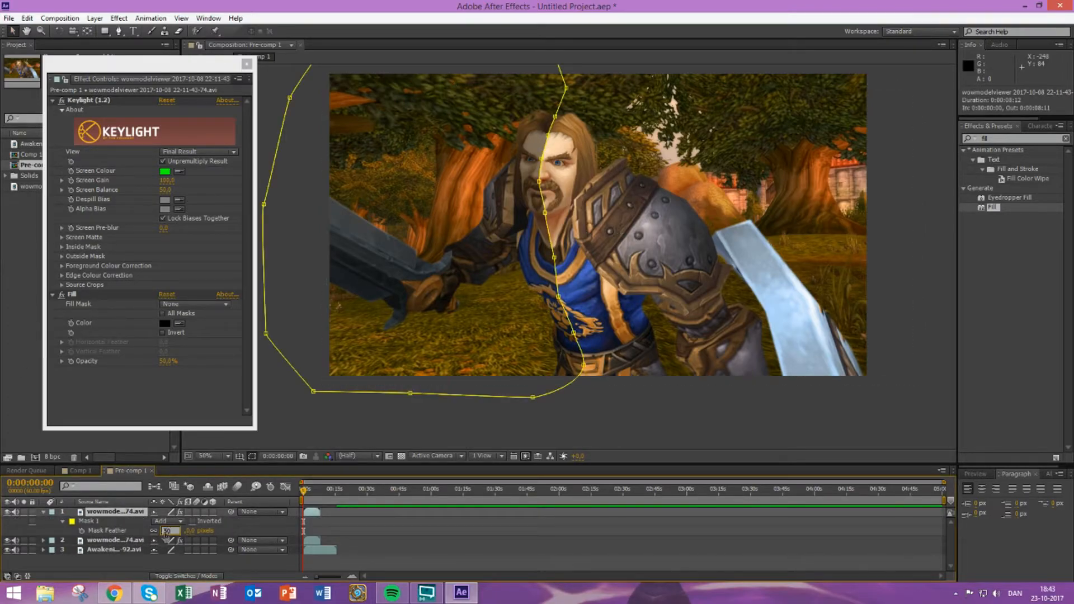
scroll(398, 141, "down", 2)
left_click(407, 128)
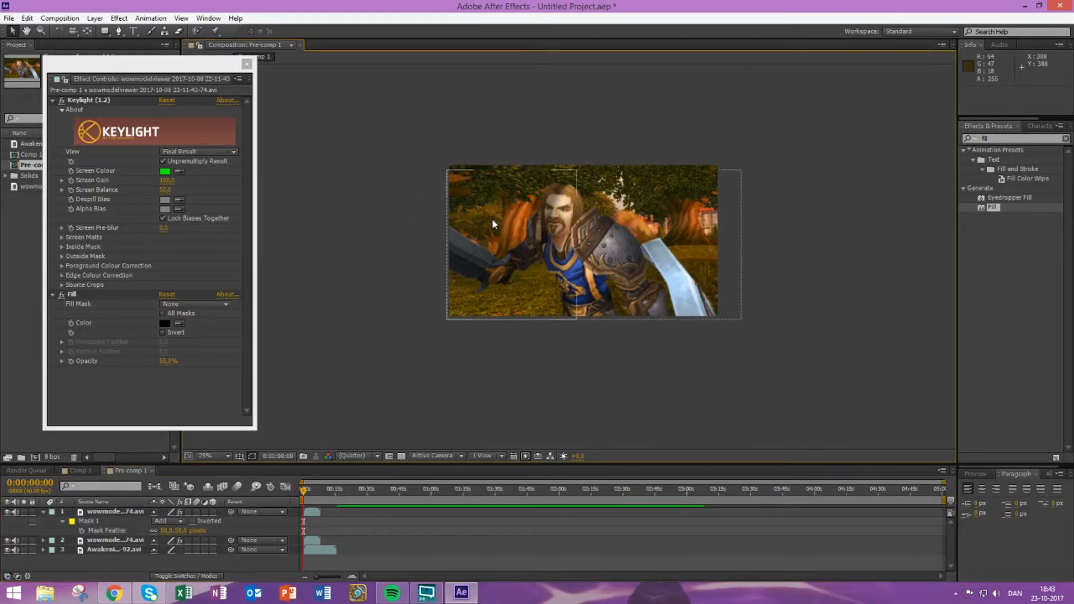
scroll(566, 259, "up", 2)
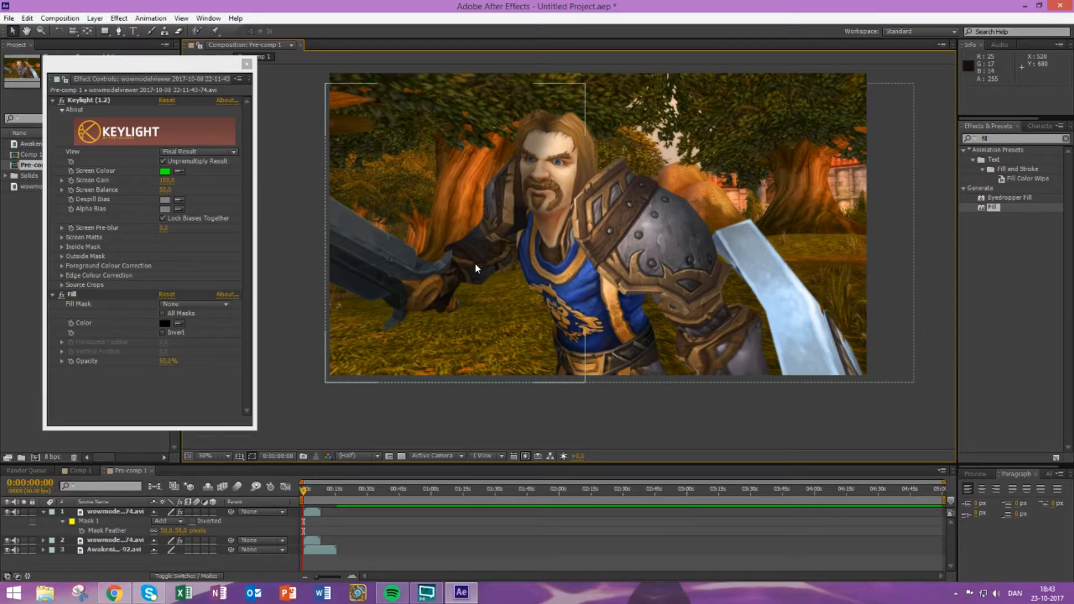
- Increase the Mask Feather of the top character layer to 150 pixels and review the softened shading
left_click(166, 530)
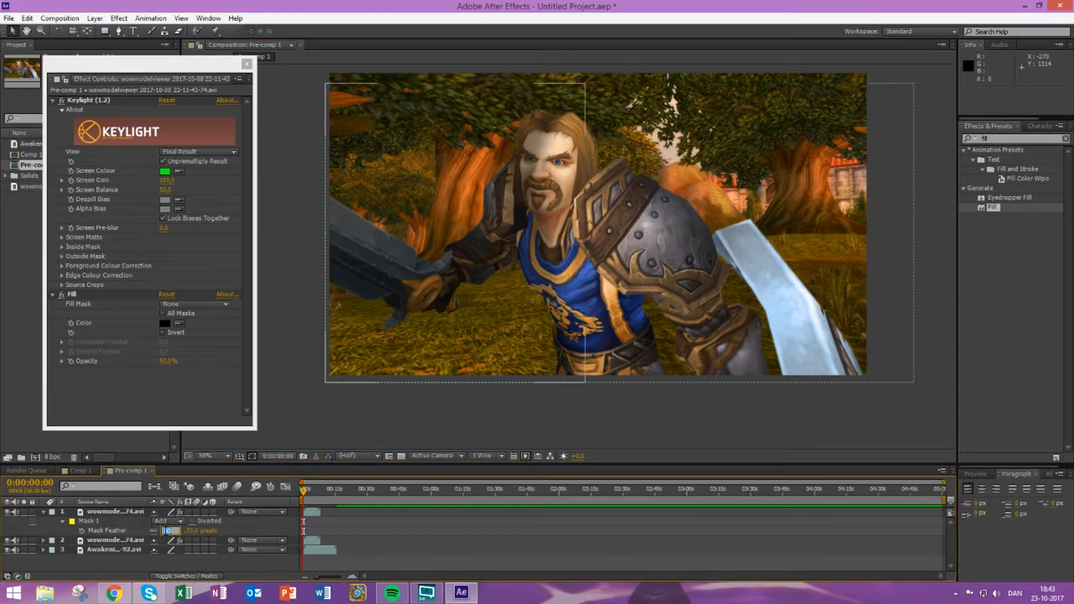
key("Return")
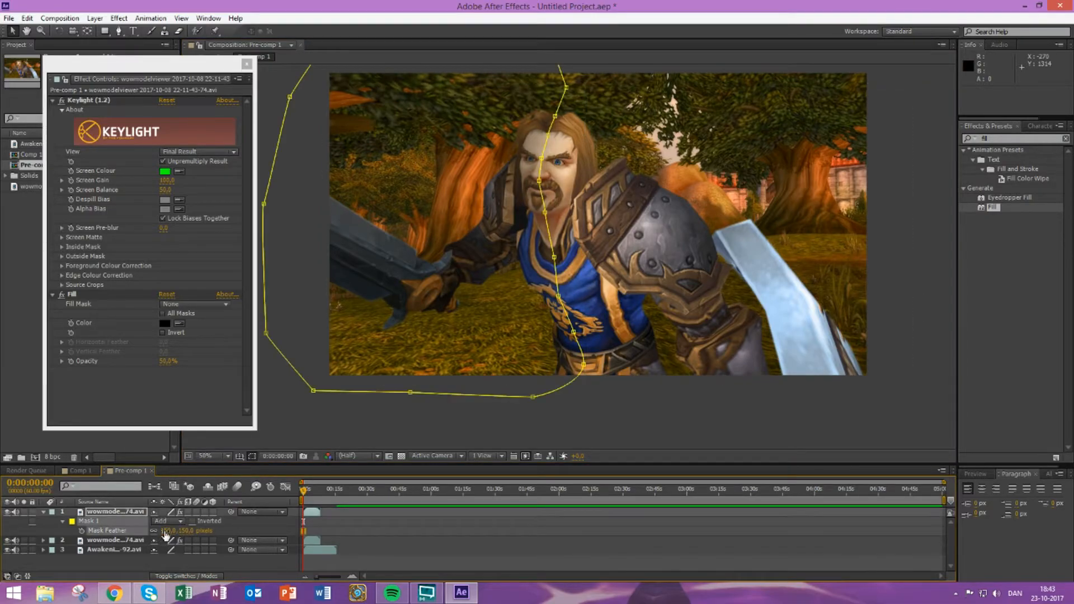
scroll(406, 148, "down", 2)
left_click(428, 109)
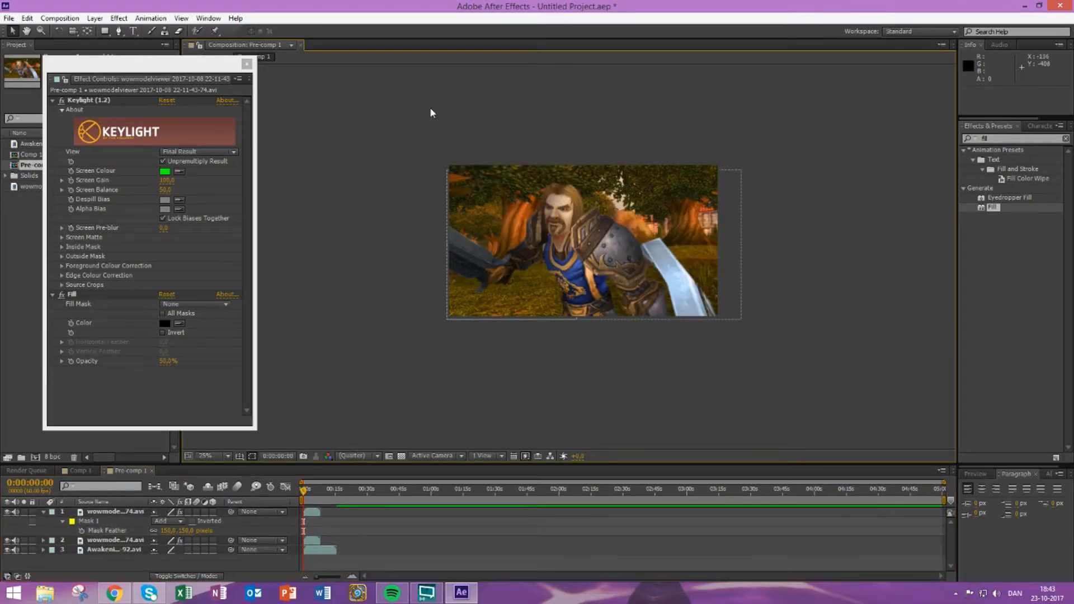
scroll(442, 129, "up", 4)
scroll(466, 160, "down", 2)
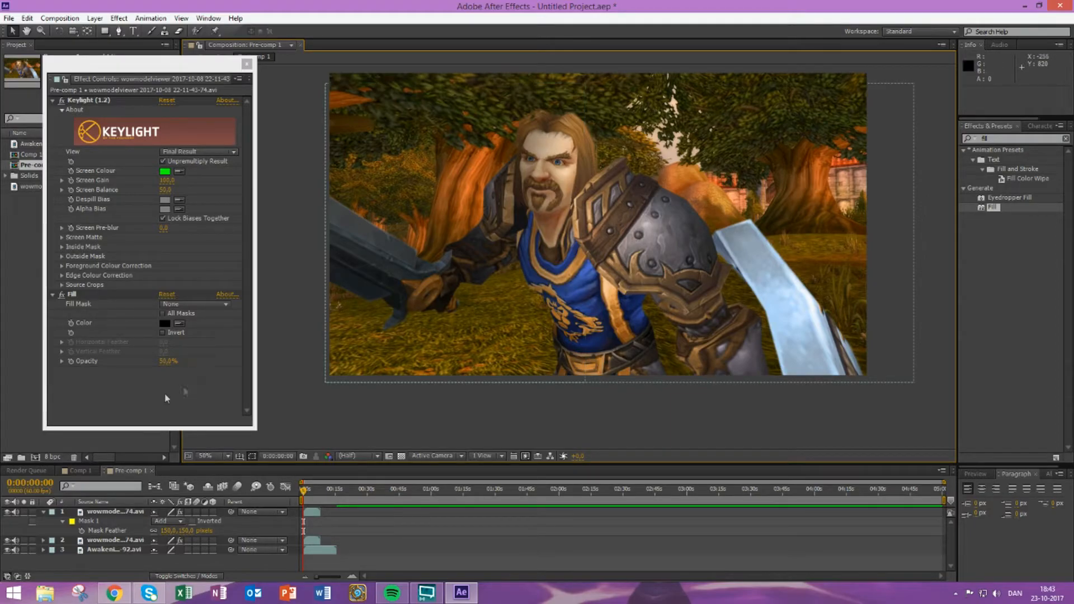
- Inspect the shaded character up close in the graded Comp 1
left_click(79, 472)
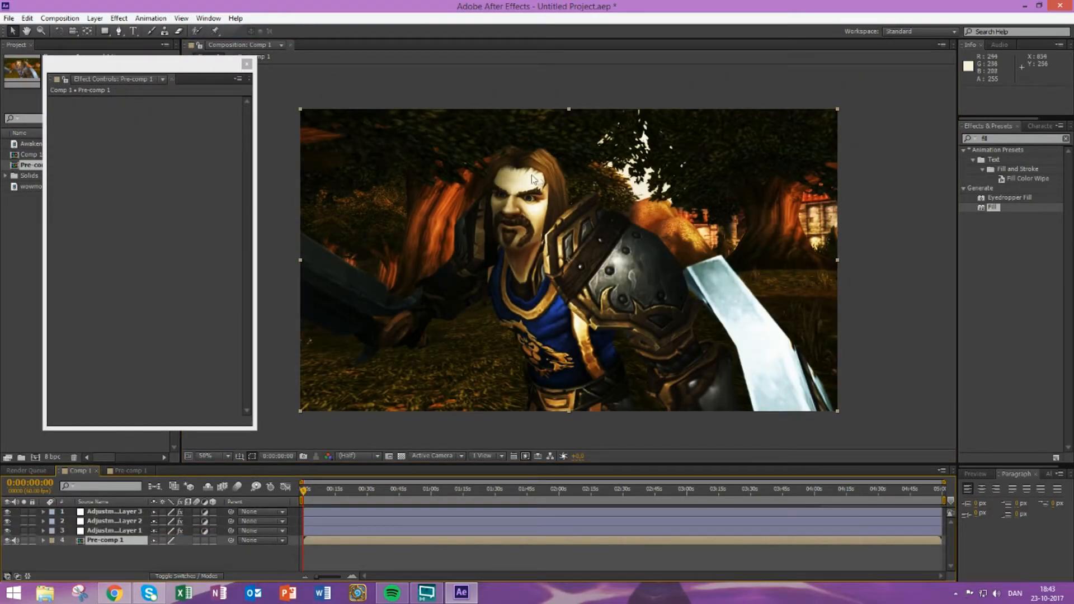
scroll(423, 131, "up", 1)
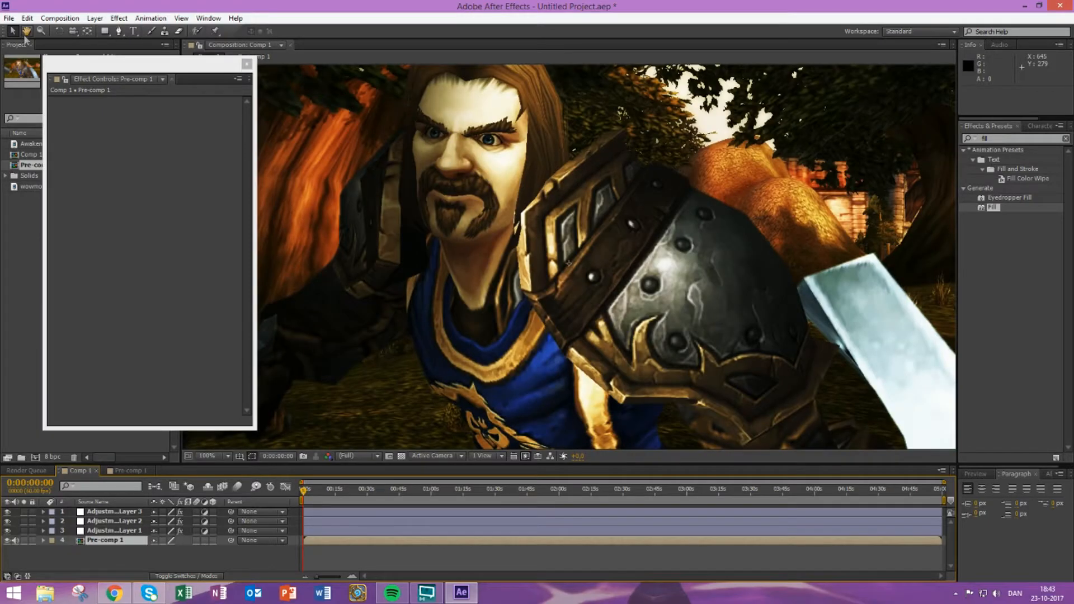
left_click(27, 32)
left_click_drag(297, 167, 532, 205)
left_click_drag(536, 300, 399, 269)
left_click(13, 31)
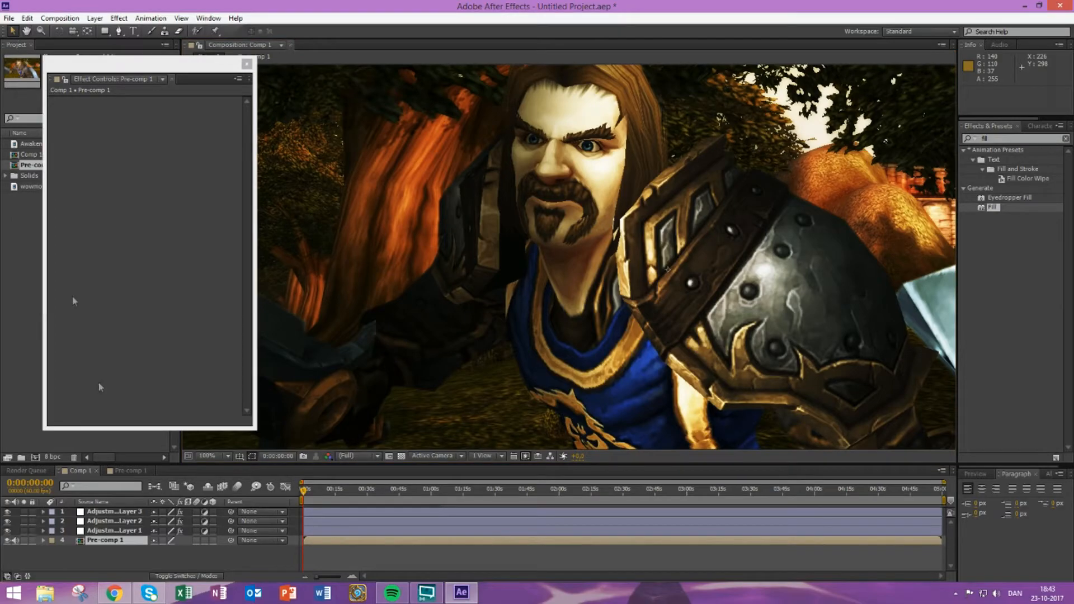
- Set the Mask Feather of the top character layer in Pre-comp 1 to 50 pixels
left_click(113, 472)
left_click(170, 530)
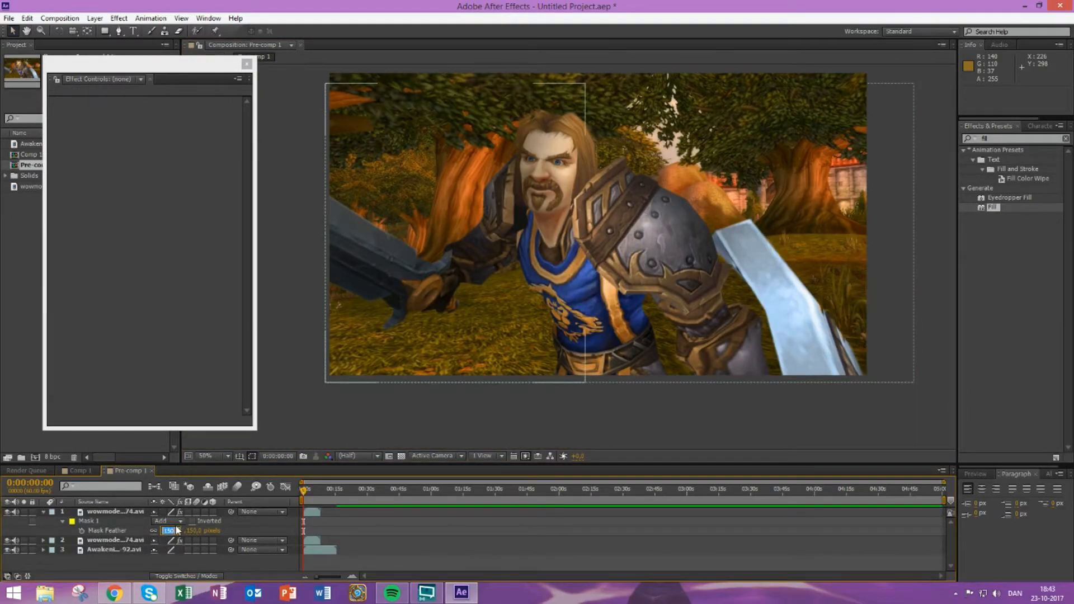
key("Return")
- Review the 50-pixel shading edge on the character's face in Comp 1 and close the floating effect controls
left_click(77, 472)
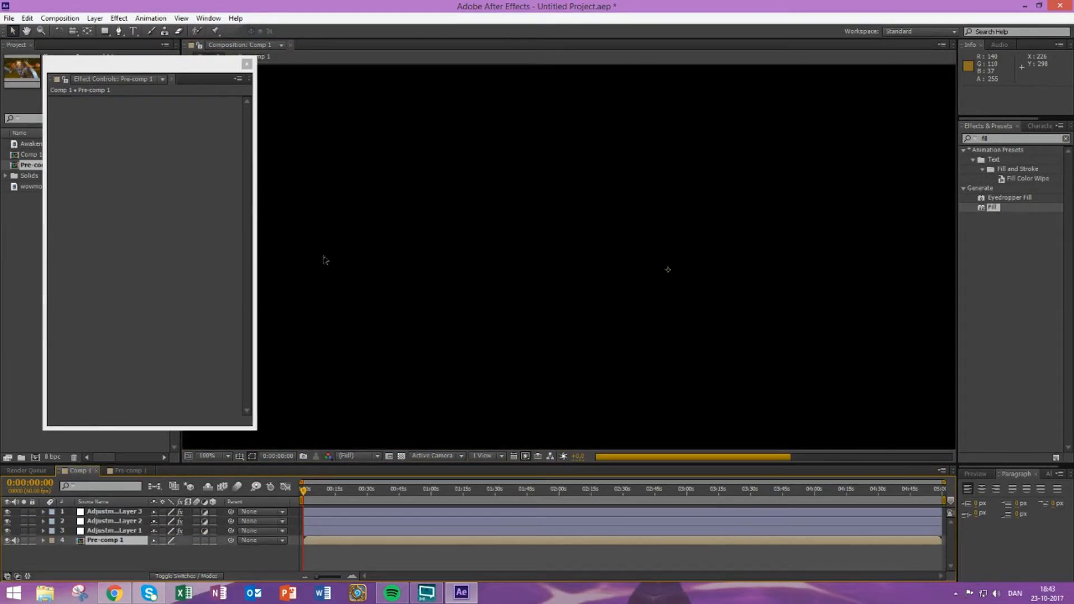
scroll(392, 259, "down", 2)
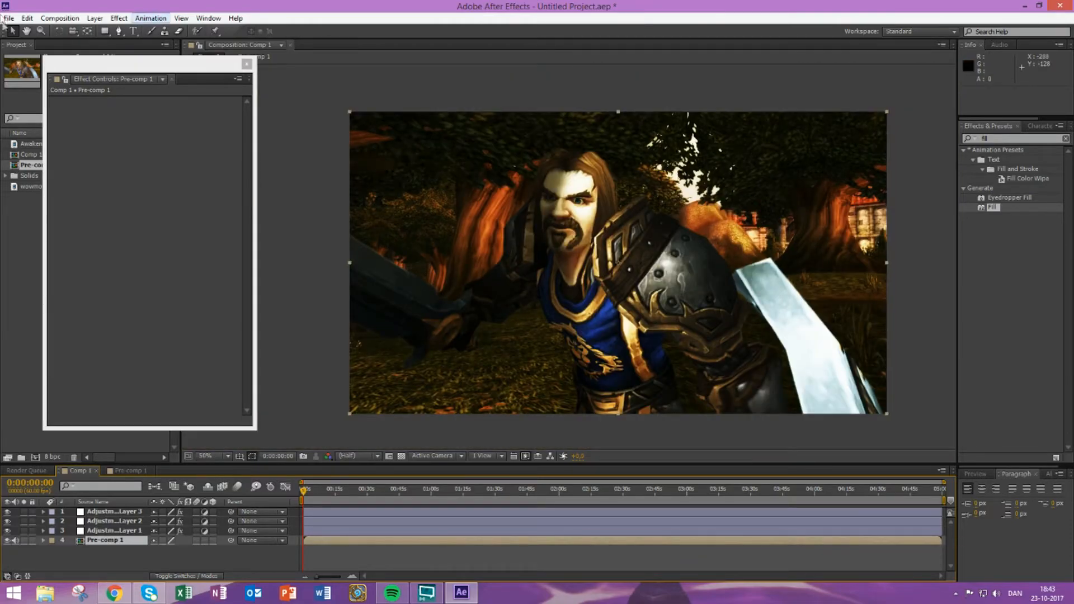
left_click(26, 32)
scroll(465, 265, "up", 4)
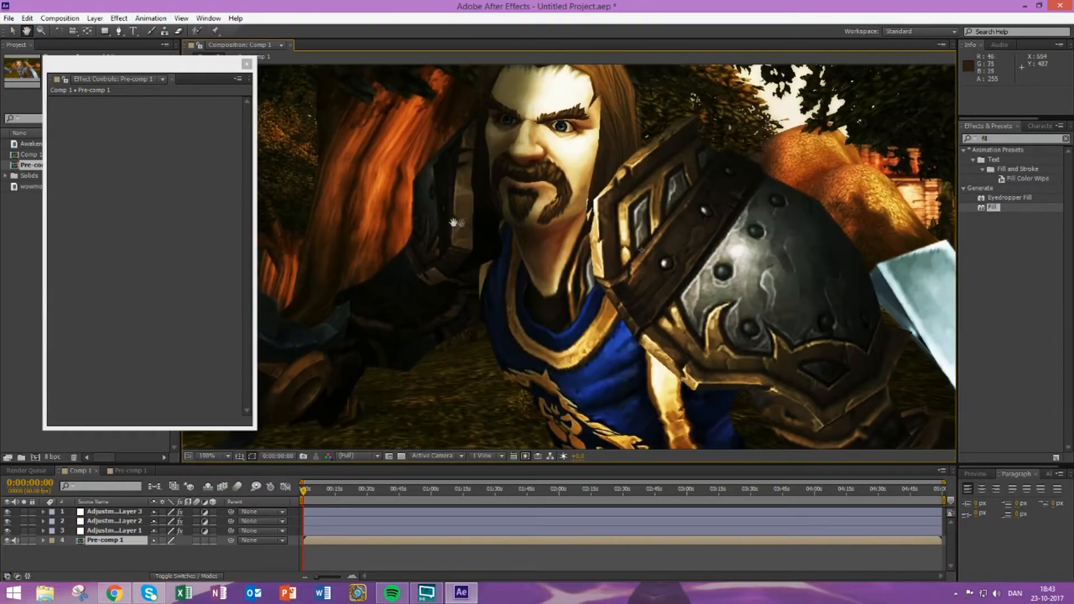
left_click_drag(519, 80, 543, 233)
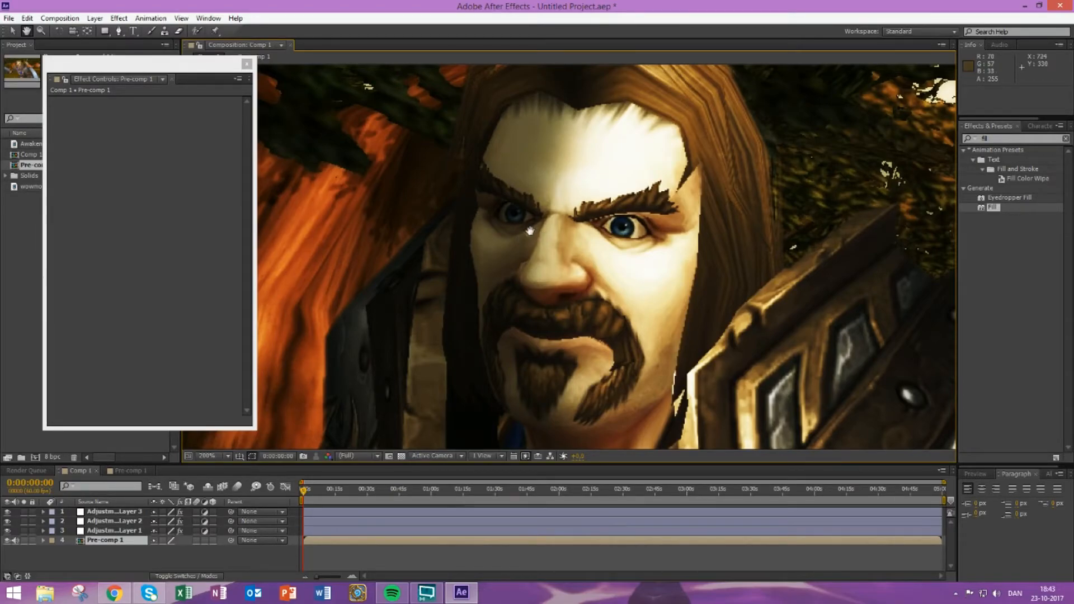
scroll(533, 233, "down", 2)
scroll(465, 114, "down", 2)
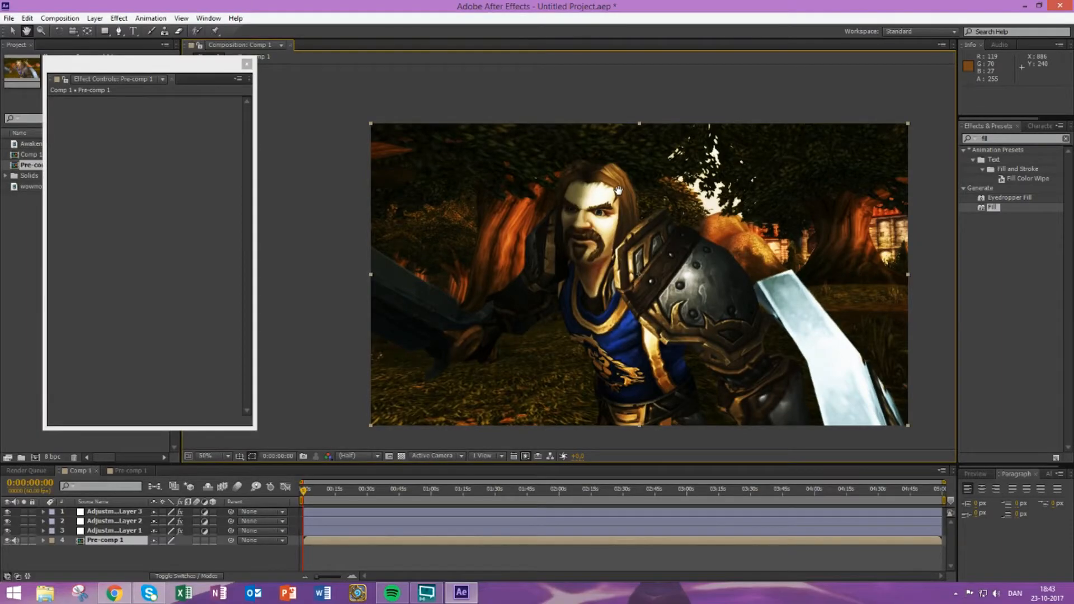
left_click(13, 32)
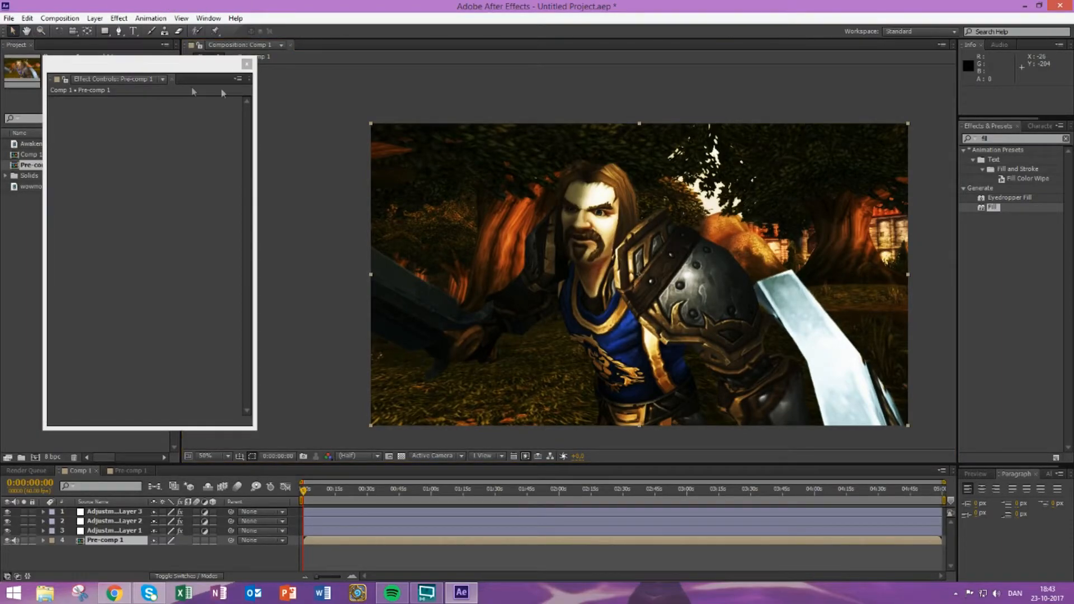
left_click(247, 63)
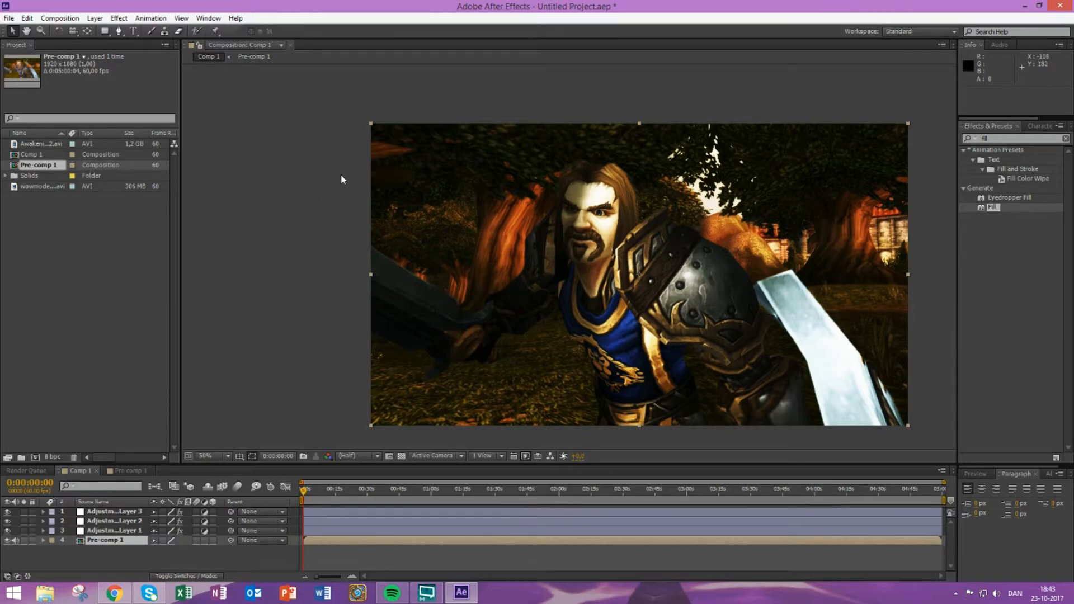
- Paste a copy of the unmasked character layer above it in Pre-comp 1
left_click(124, 471)
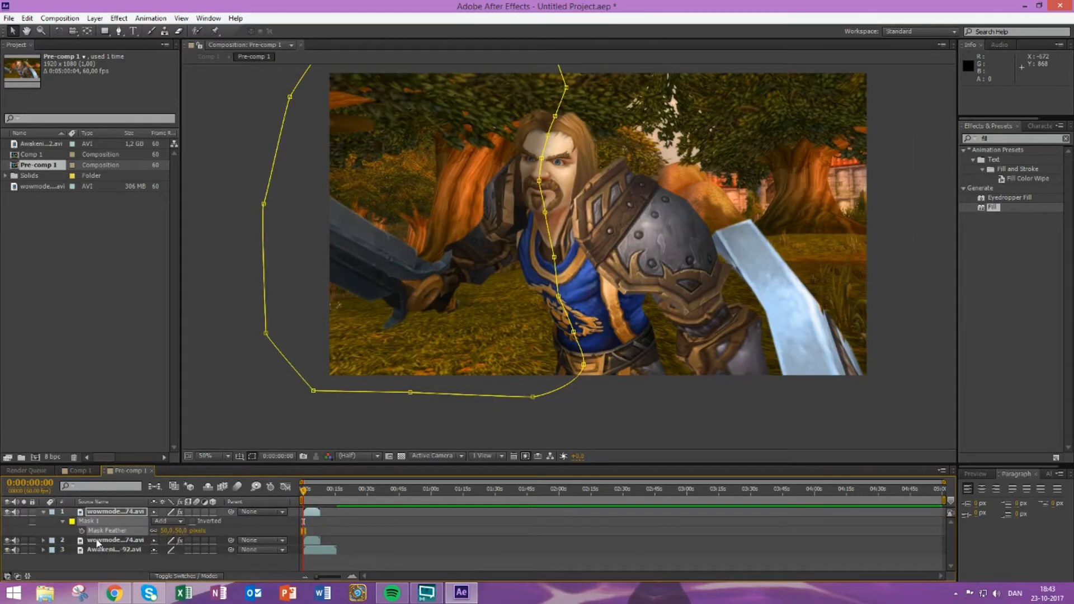
left_click(111, 541)
key("ctrl+v")
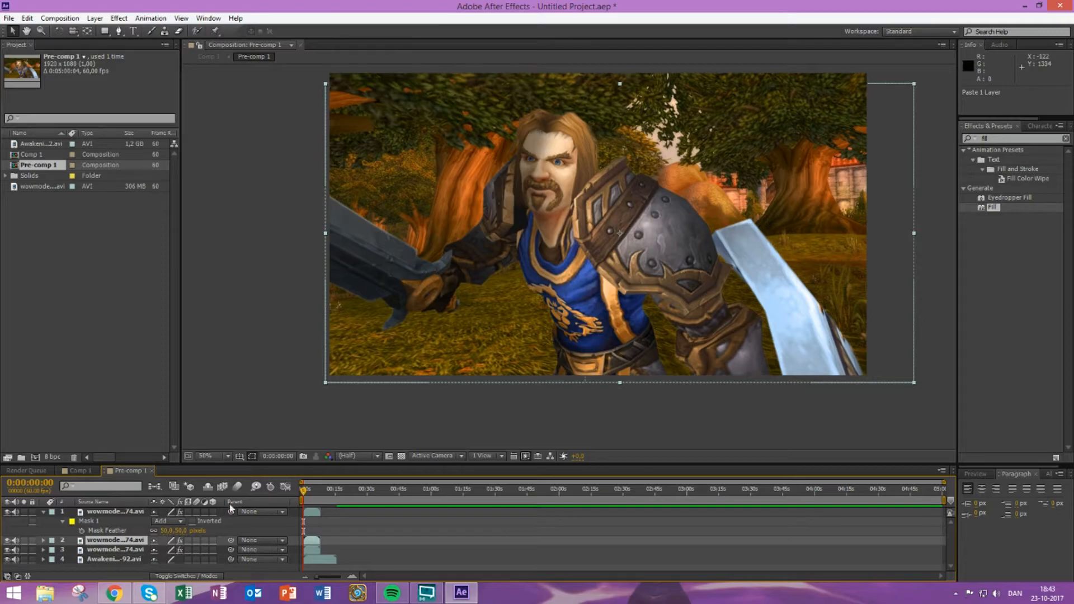
- Apply a black Fill at 50% opacity to the lower of the two unmasked character layers
left_click(127, 551)
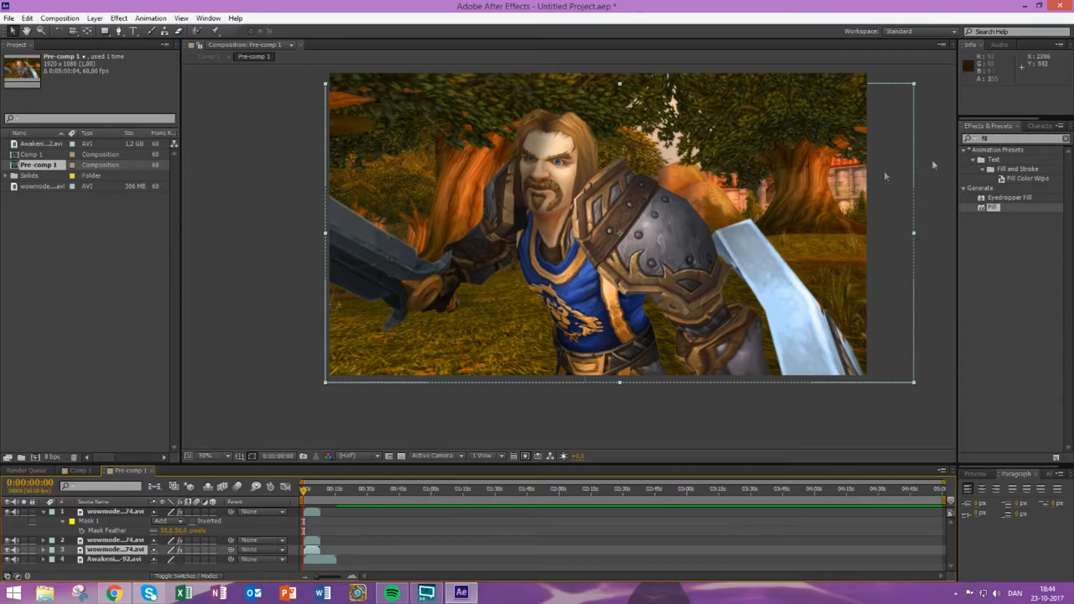
double_click(989, 207)
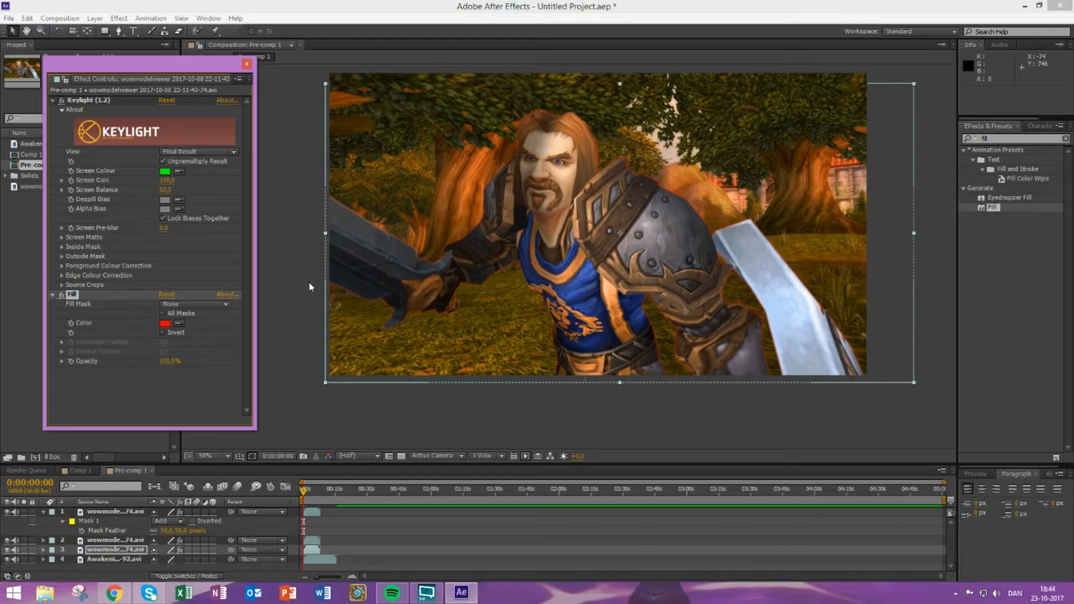
left_click(165, 323)
left_click(693, 440)
left_click(938, 301)
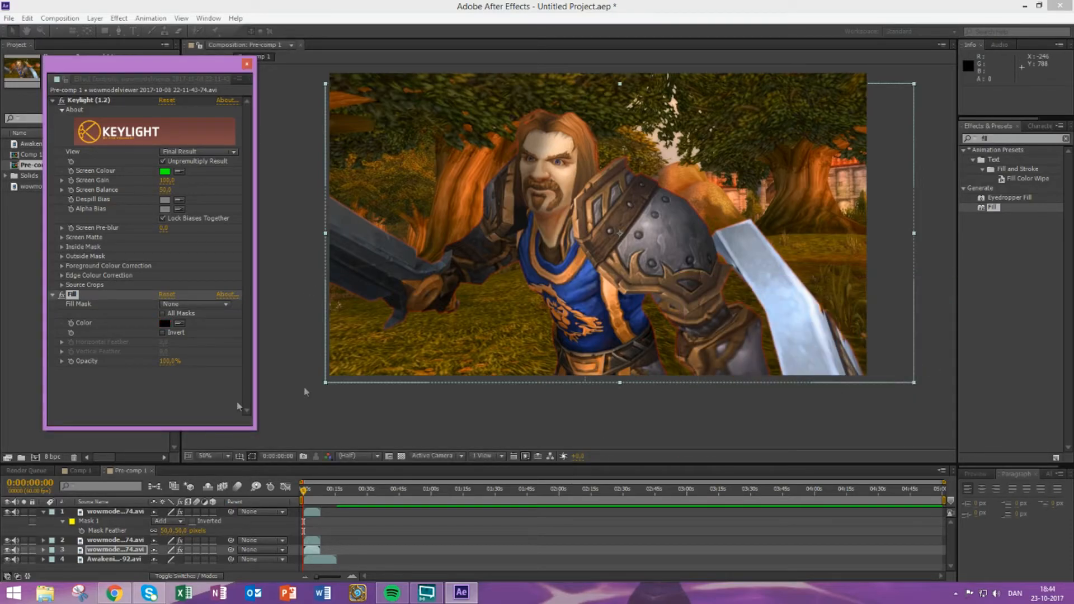
left_click(166, 361)
key("Return")
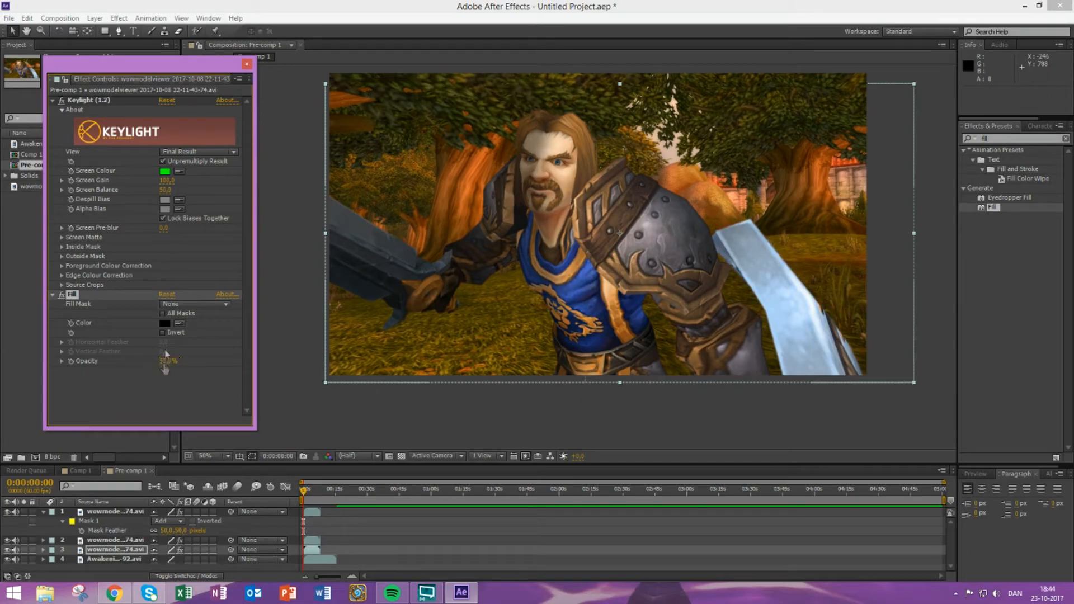
- Find the Basic 3D effect and apply it to the filled character layer
double_click(1013, 138)
type("basic 3")
double_click(1007, 164)
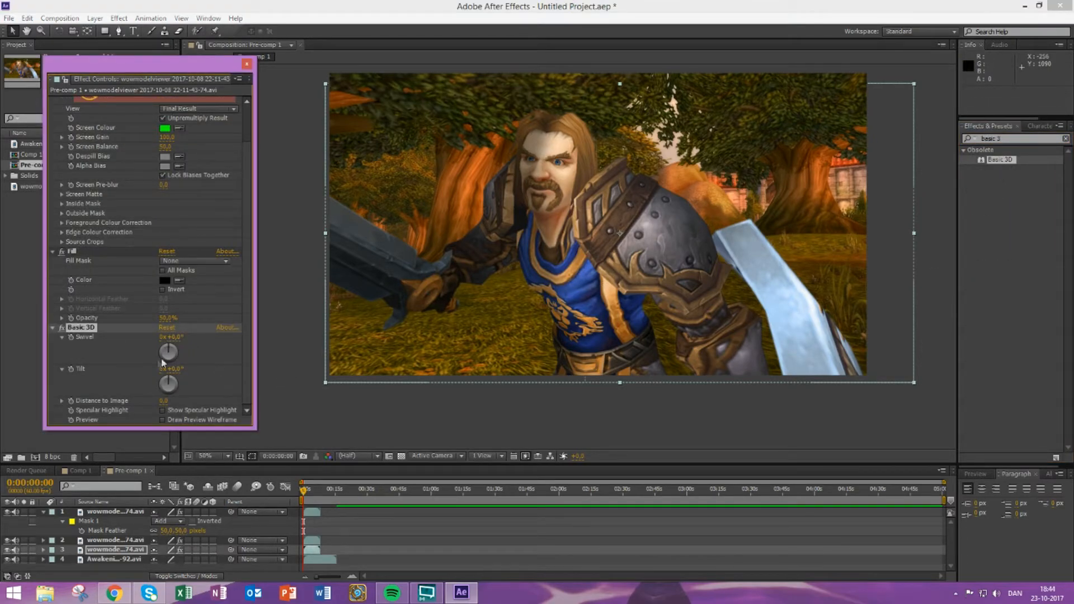
- Offset the black silhouette from the character and lay it back with a Swivel of -40° and a Tilt of about 78°
left_click_drag(664, 281, 618, 322)
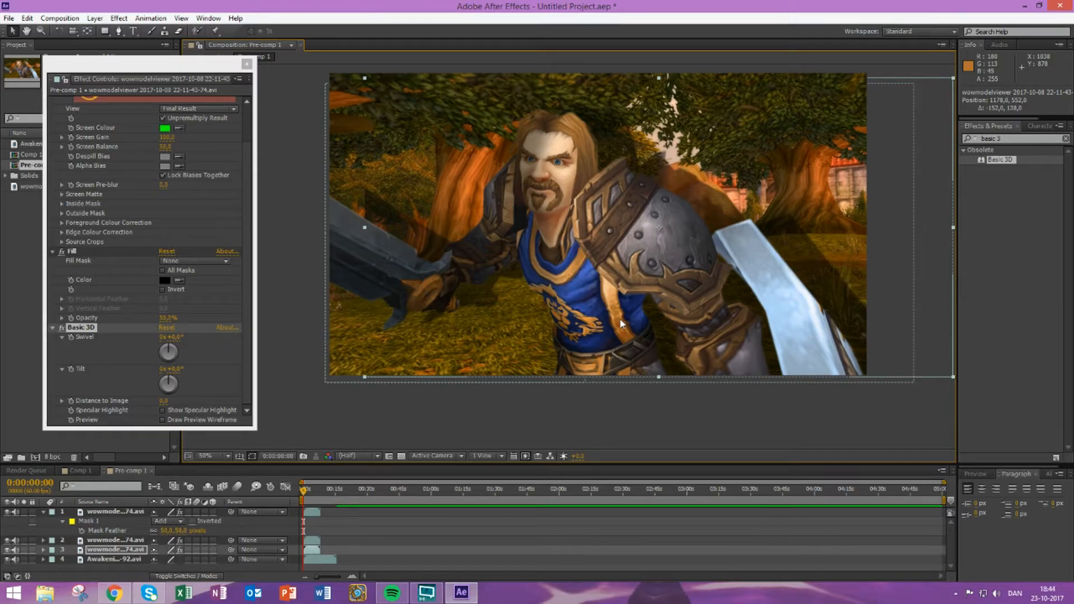
left_click_drag(171, 349, 175, 380)
left_click_drag(592, 219, 696, 204)
left_click_drag(168, 358, 161, 353)
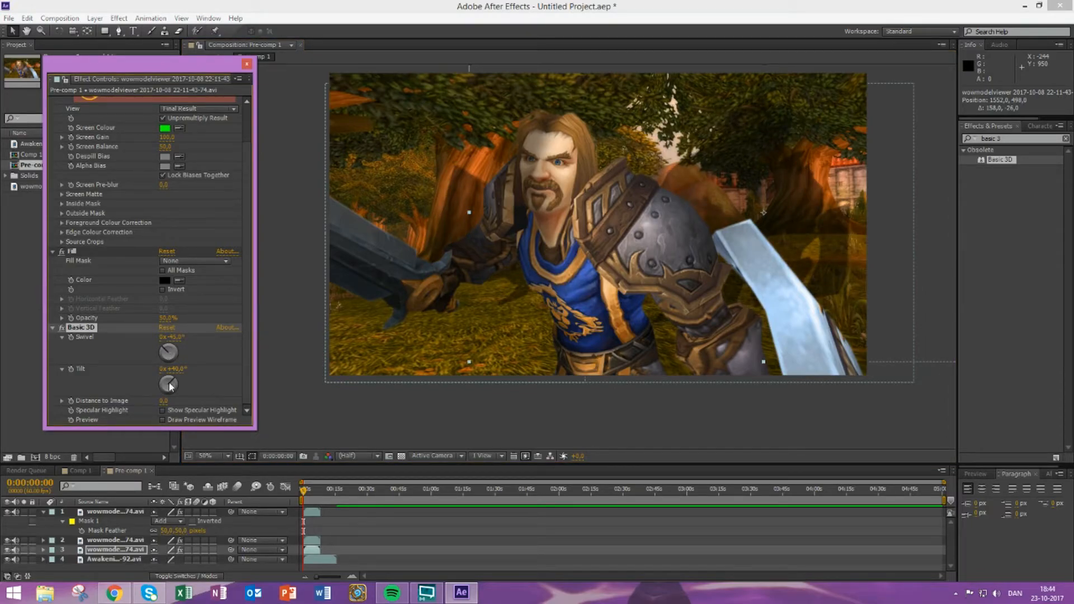
left_click_drag(177, 386, 169, 354)
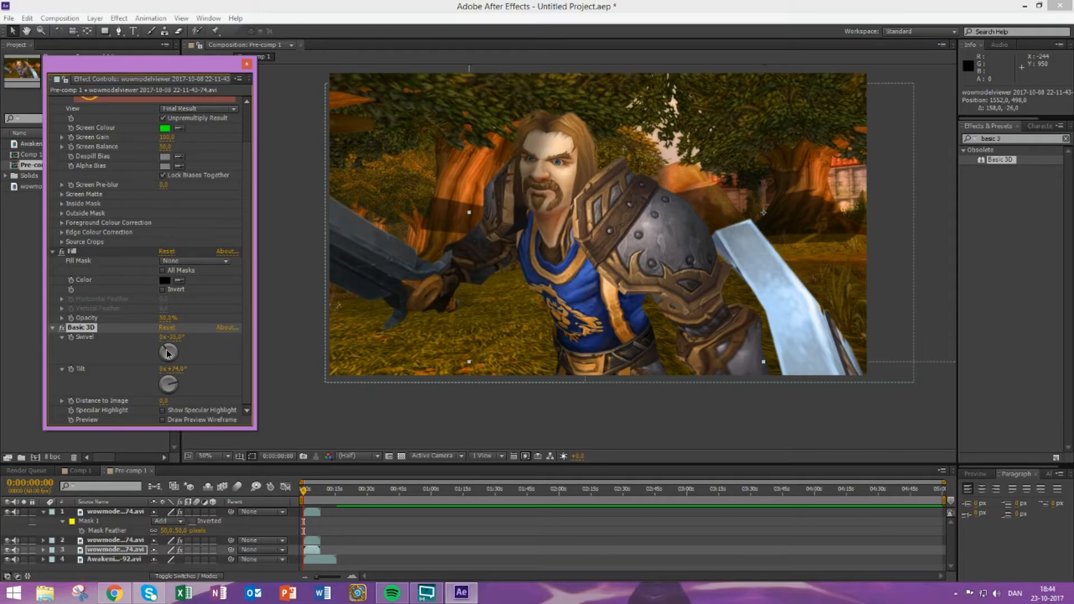
left_click_drag(168, 353, 177, 385)
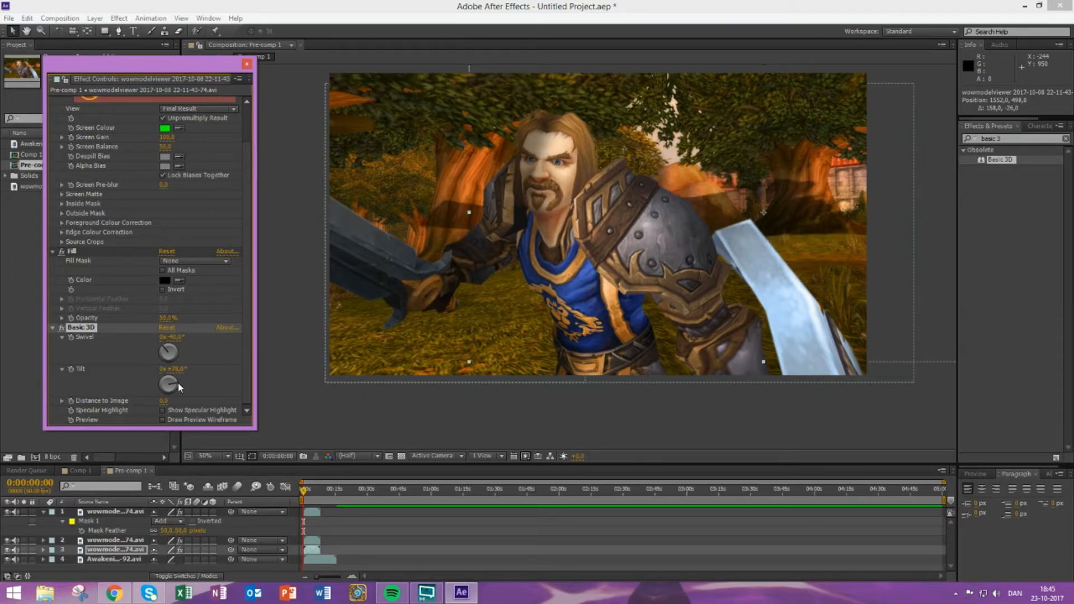
- Move the tilted silhouette down onto the grass beneath the character as a ground shadow, and close the floating effect controls
left_click(698, 226)
left_click_drag(697, 226, 663, 358)
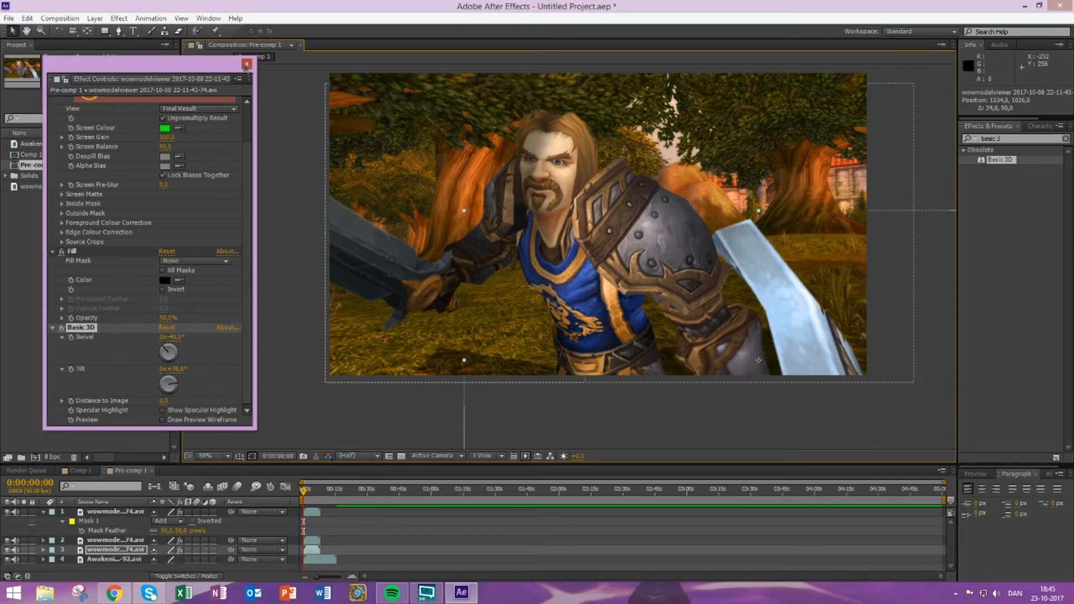
left_click(246, 64)
- Examine the ground shadow around the character's waist in the graded Comp 1
left_click(71, 476)
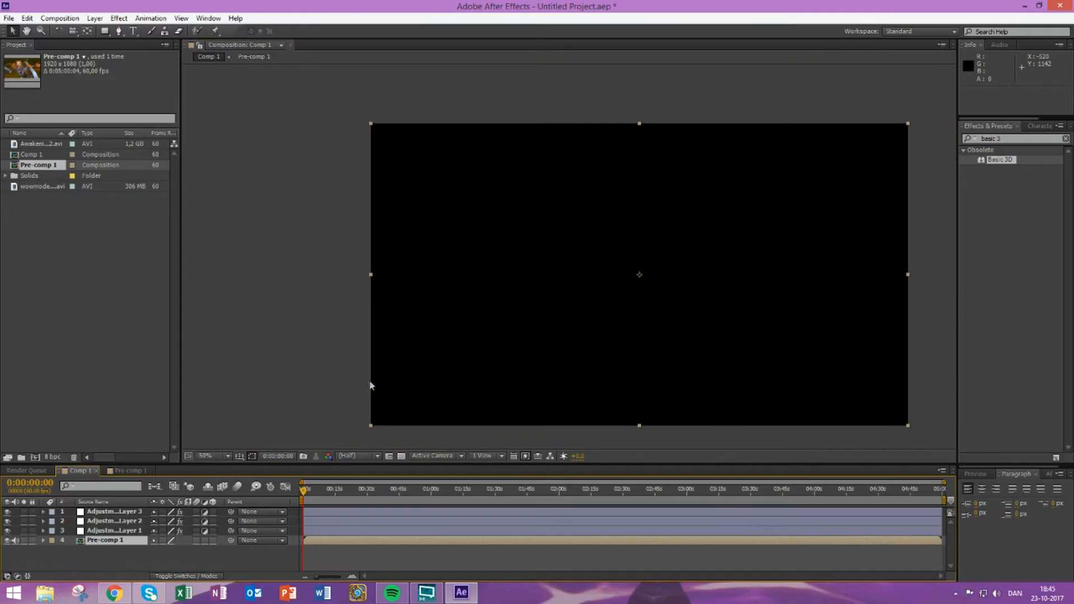
left_click_drag(305, 236, 321, 255)
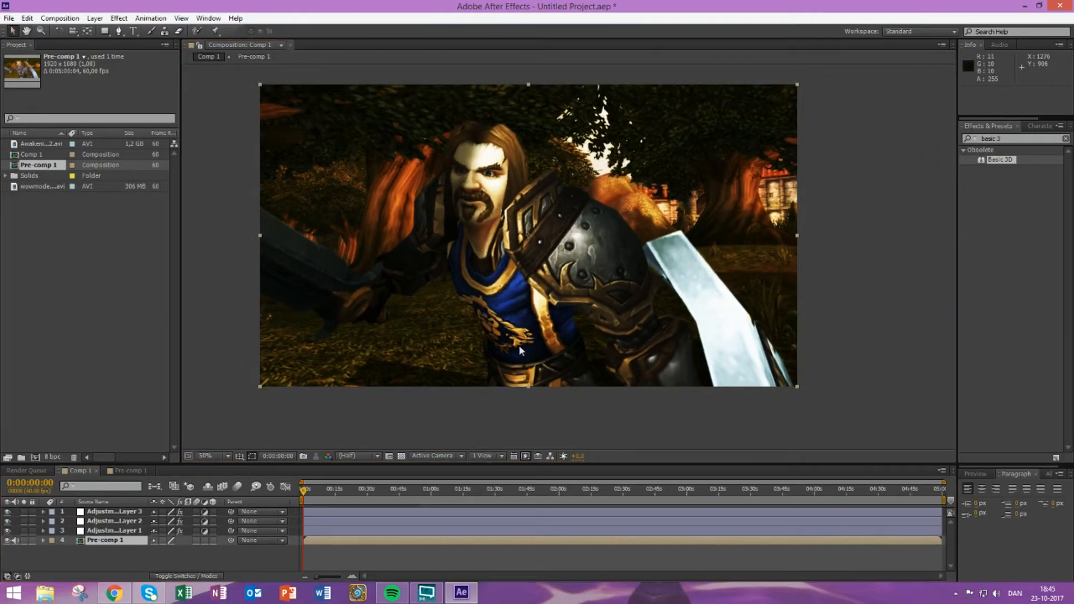
scroll(615, 343, "up", 2)
left_click(26, 33)
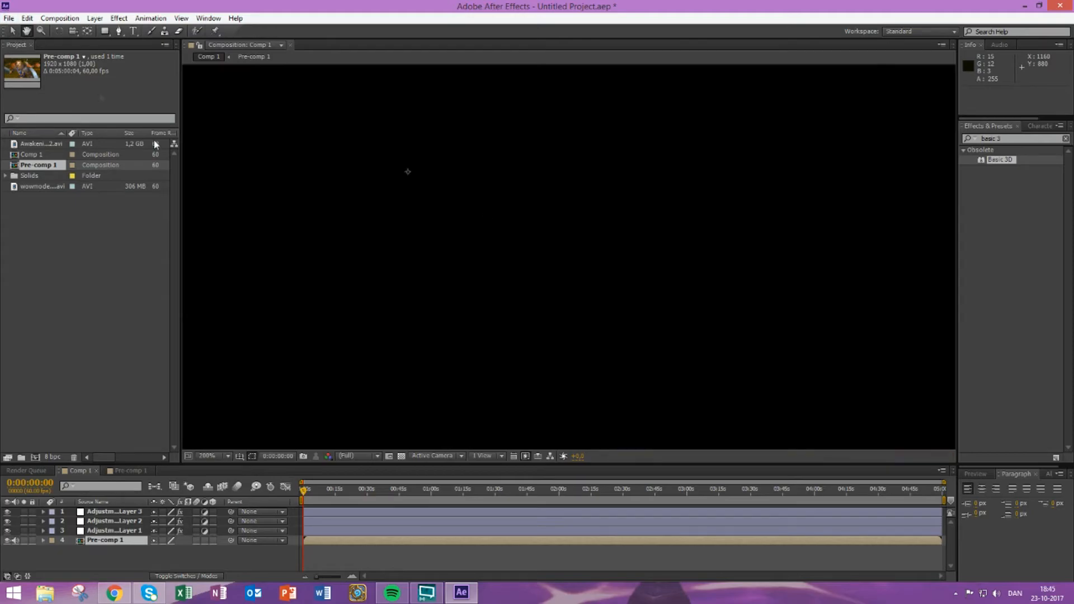
left_click_drag(271, 278, 417, 64)
left_click_drag(522, 247, 386, 115)
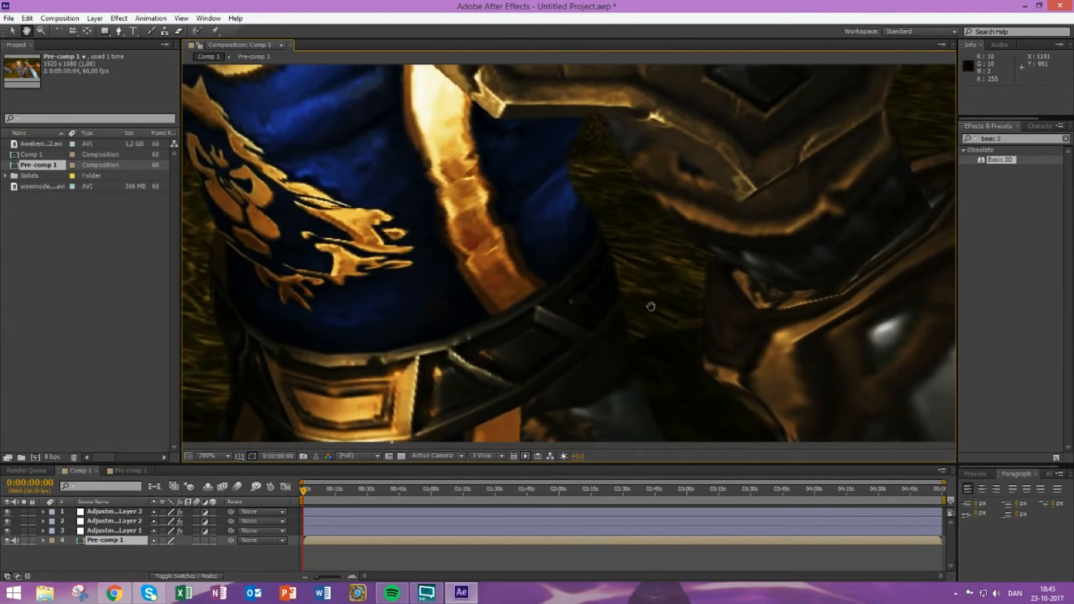
left_click_drag(650, 307, 432, 291)
scroll(507, 311, "down", 4)
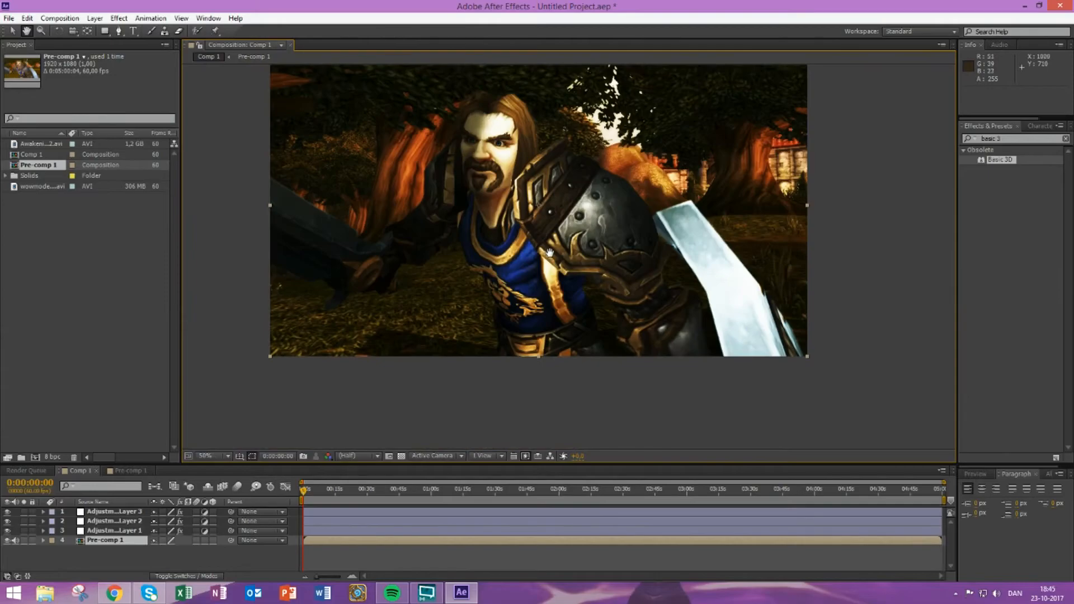
left_click_drag(550, 253, 624, 328)
key("v")
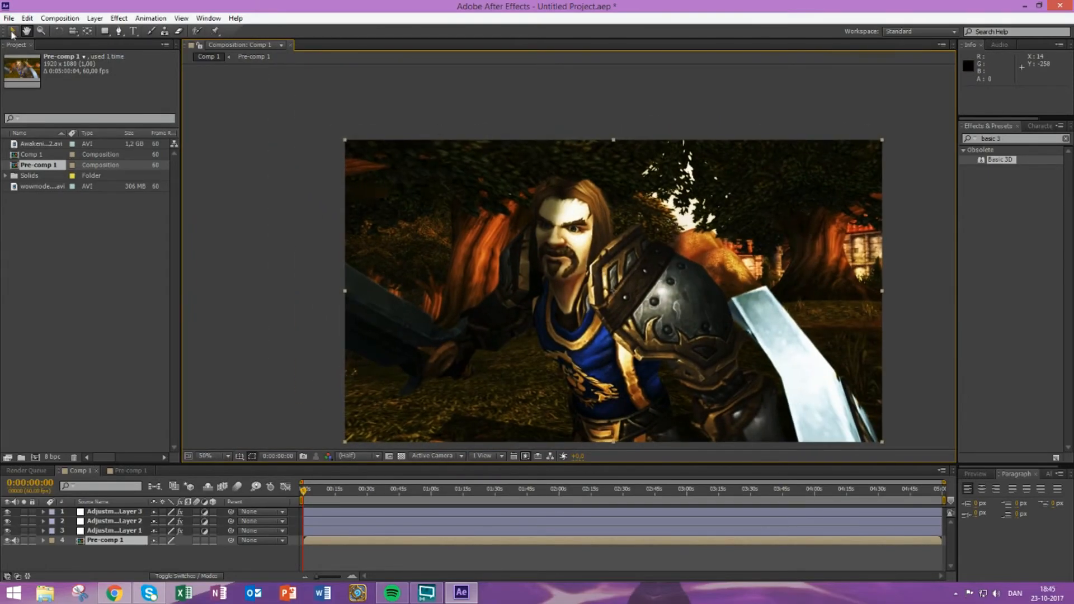
- Select the shadow layer in Pre-comp 1 and inspect its placement on the grass
left_click(124, 470)
left_click(124, 550)
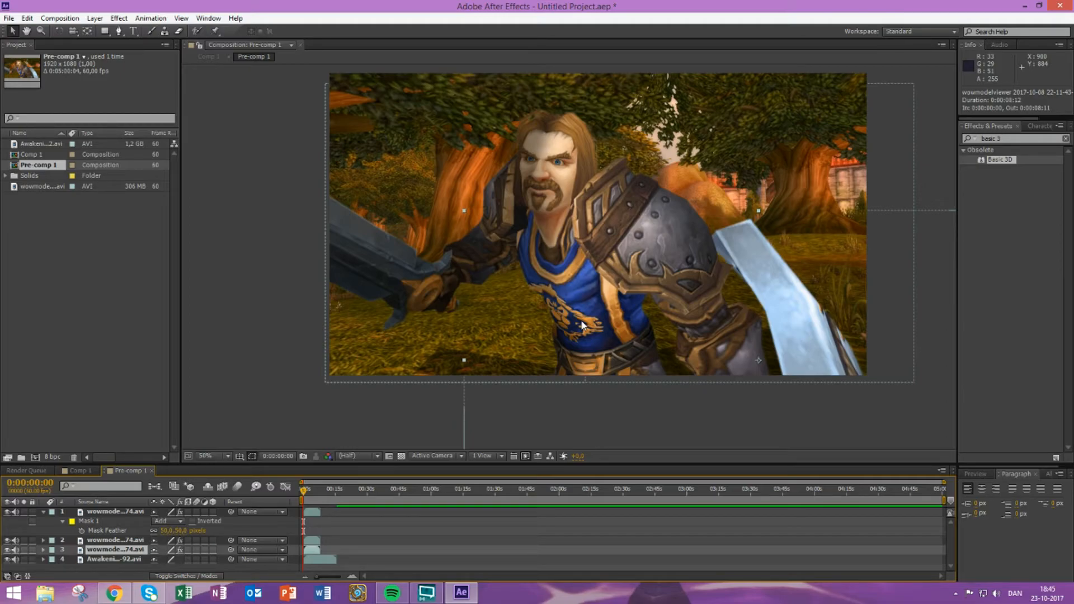
scroll(579, 319, "up", 1)
left_click(27, 32)
left_click_drag(394, 194, 364, 228)
scroll(456, 253, "down", 1)
left_click(13, 32)
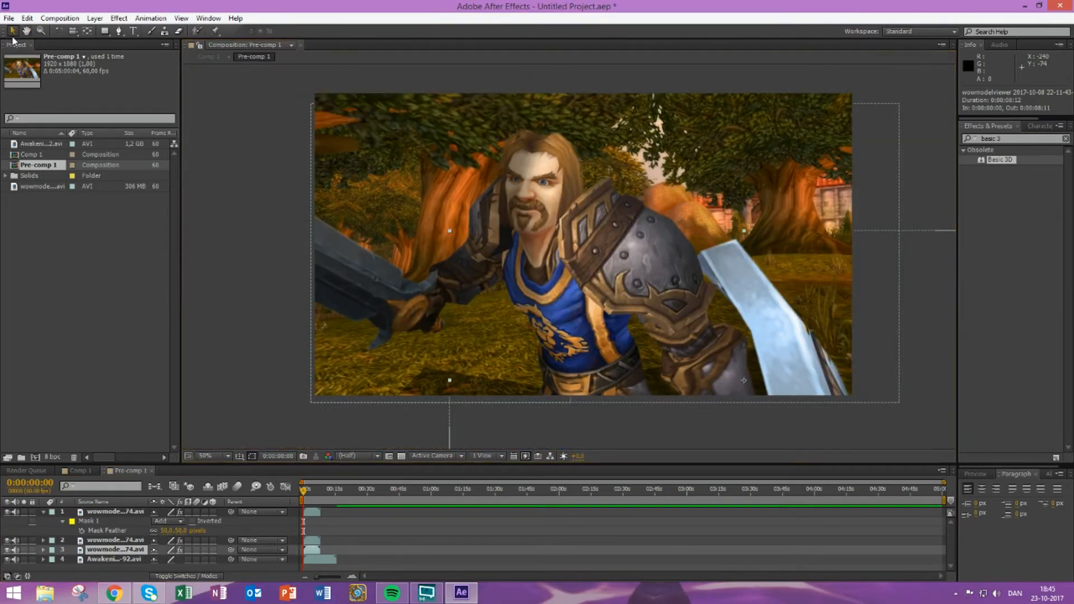
- Duplicate the unmasked character layer with copy and paste, and activate the Pen tool
left_click(118, 539)
key("ctrl+c")
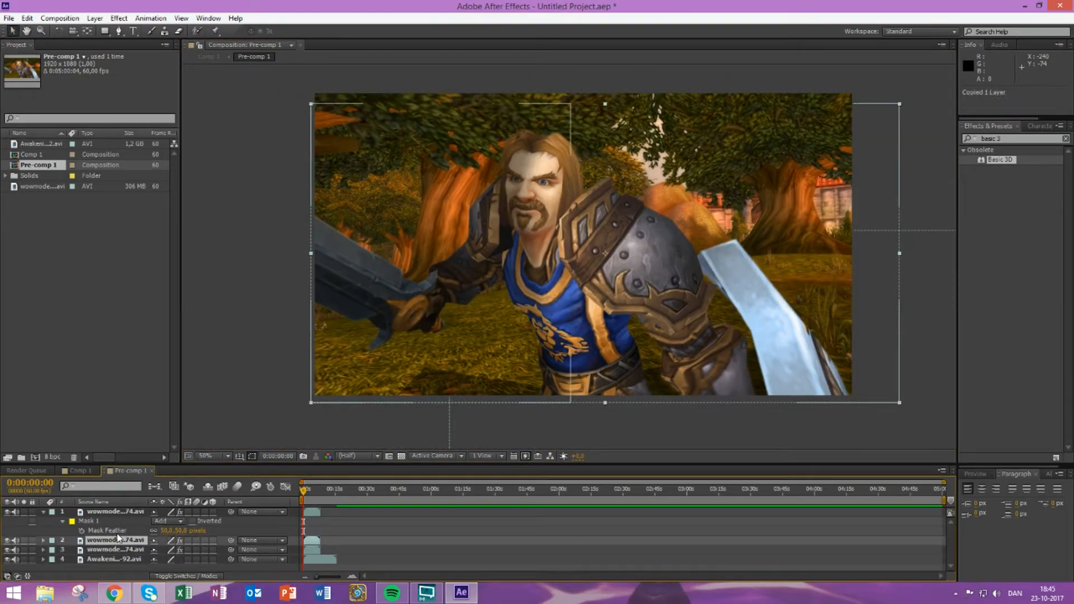
left_click(118, 30)
key("ctrl+v")
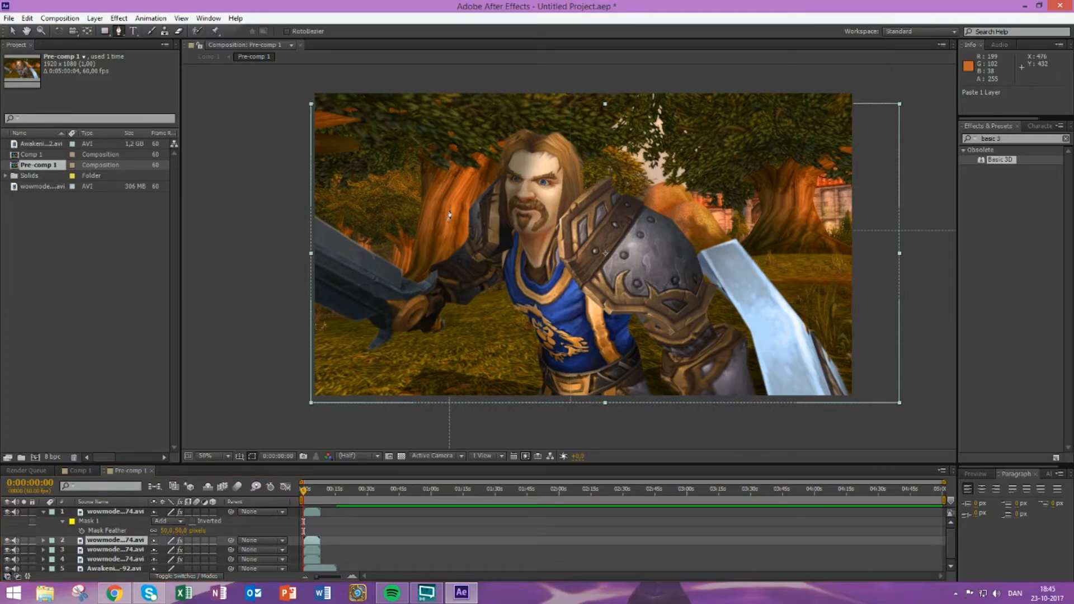
- Draw a closed nine-point mask on the duplicate, running diagonally across the shoulder armour and tabard and enclosing the pale sword
left_click(722, 210)
left_click_drag(653, 268, 640, 279)
left_click(590, 336)
left_click(566, 401)
left_click(678, 429)
left_click(824, 432)
left_click(908, 404)
left_click(944, 287)
left_click(893, 183)
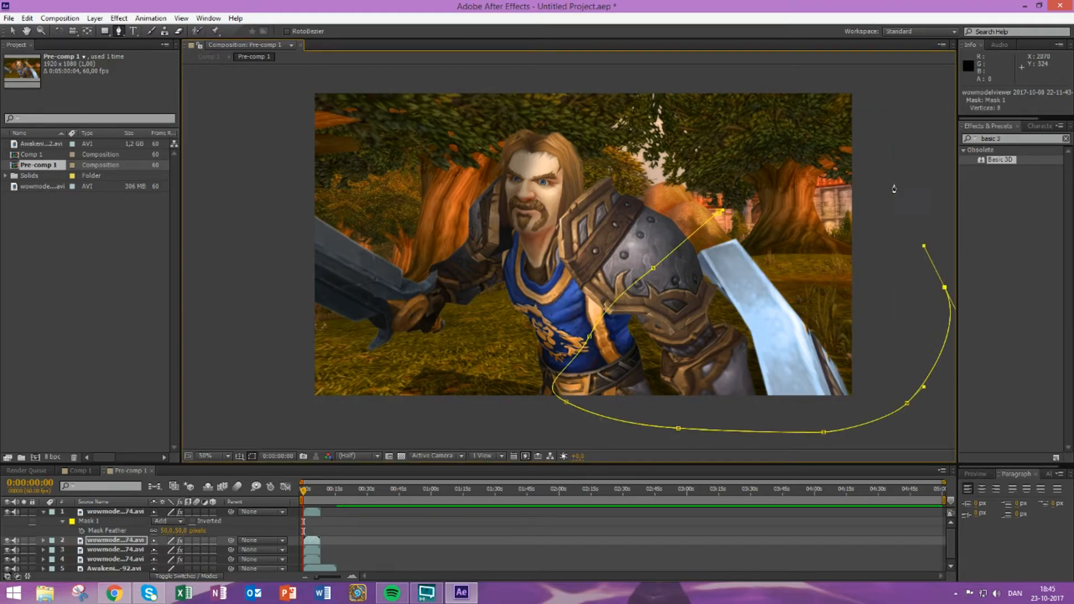
left_click(723, 211)
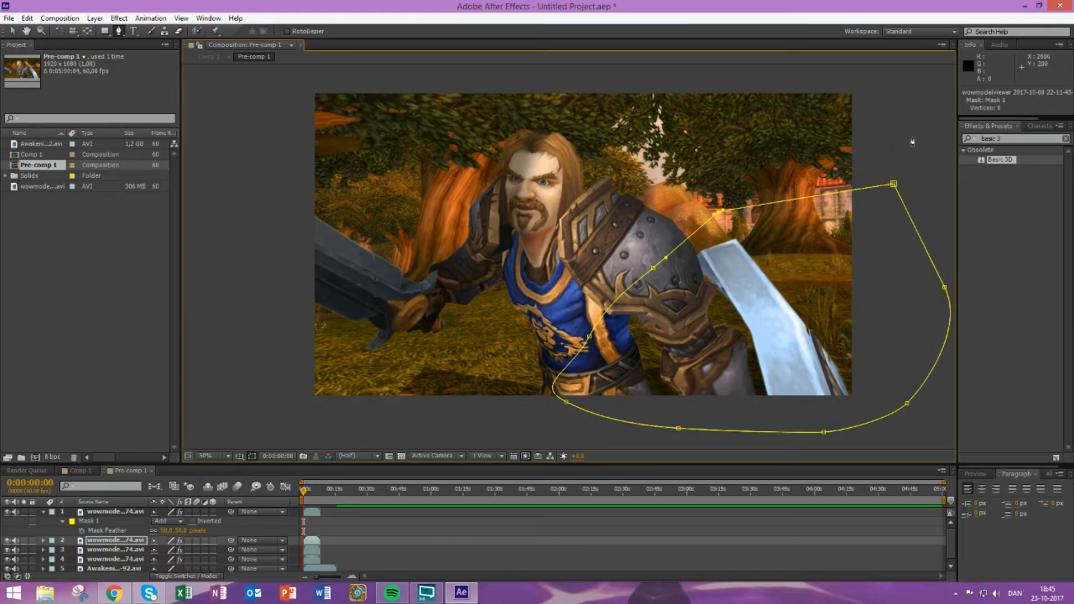
- Apply a Fill effect to the masked character duplicate and change its colour to bright yellow
key("ctrl+5")
type("Fill")
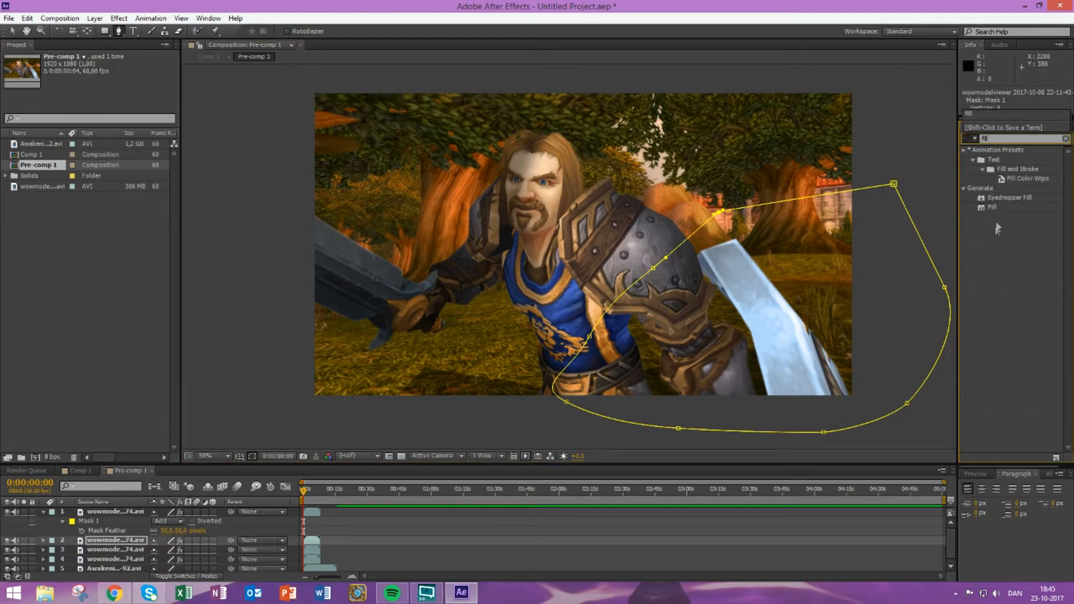
double_click(993, 207)
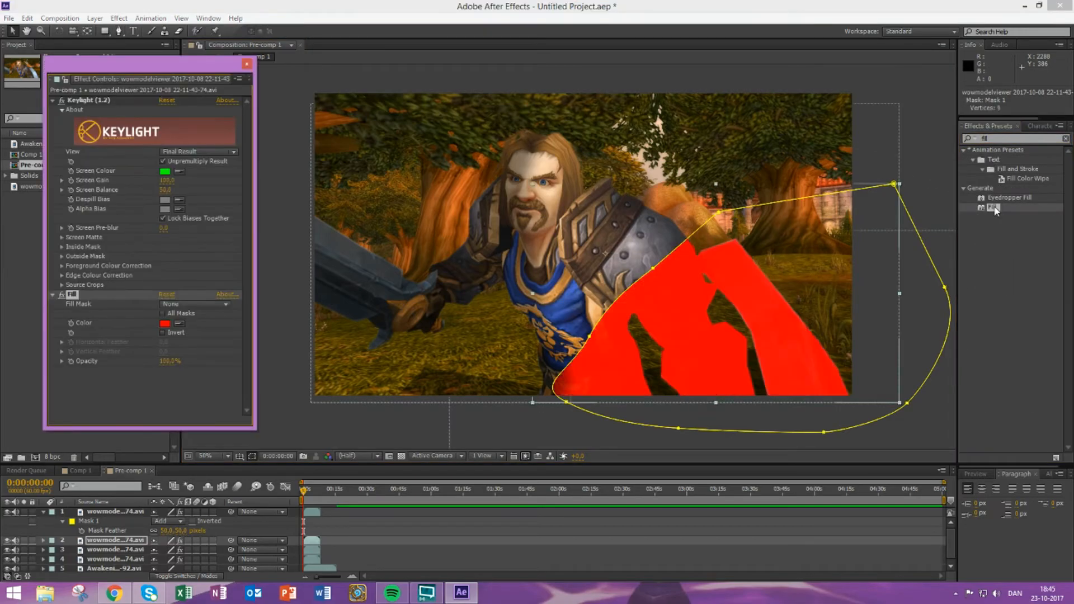
left_click(165, 323)
left_click(848, 420)
left_click_drag(772, 377, 835, 298)
left_click(937, 302)
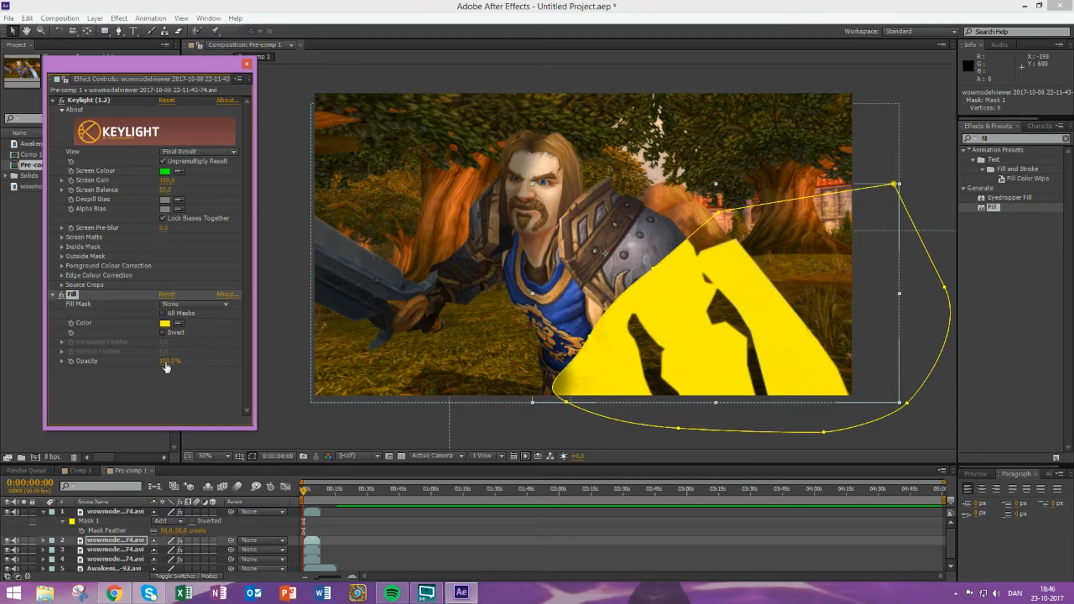
- Set the yellow Fill's opacity to 10% and the duplicate's Mask Feather to 100 pixels
left_click(167, 363)
type("10")
key("Return")
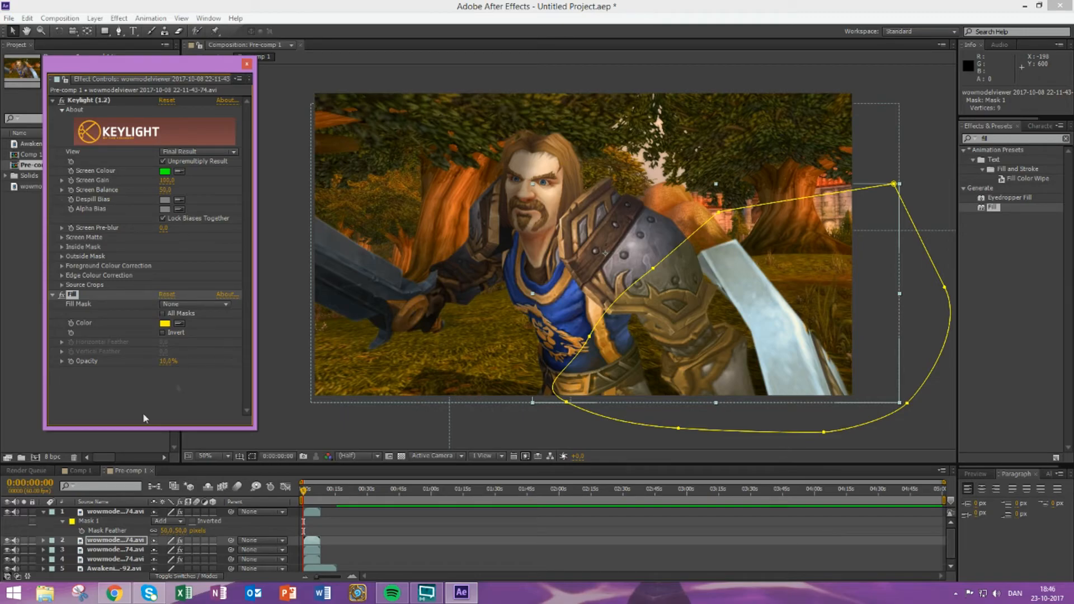
key("f")
left_click(165, 560)
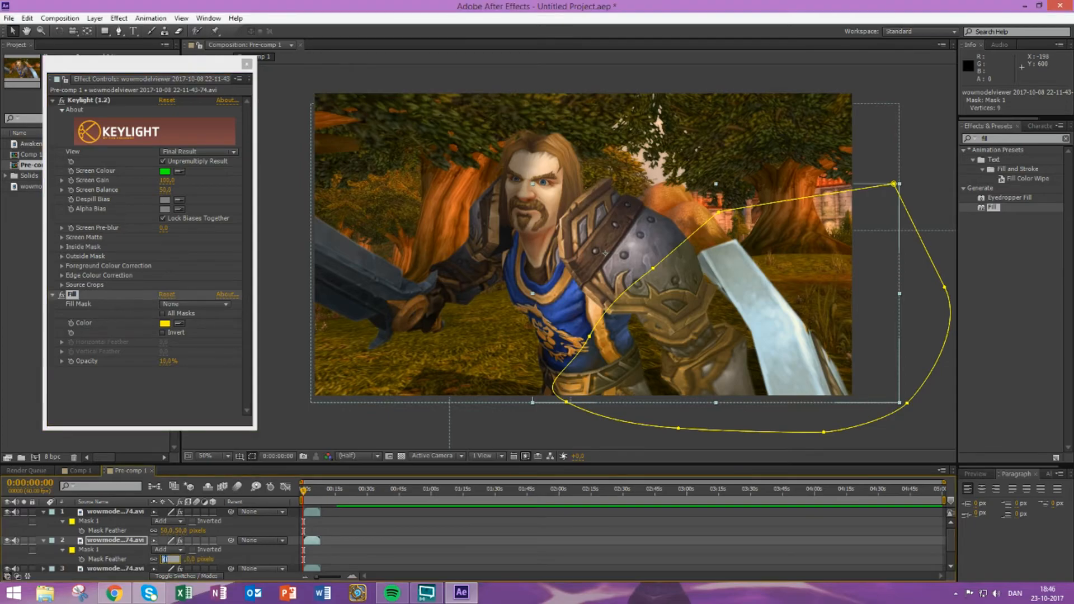
key("Return")
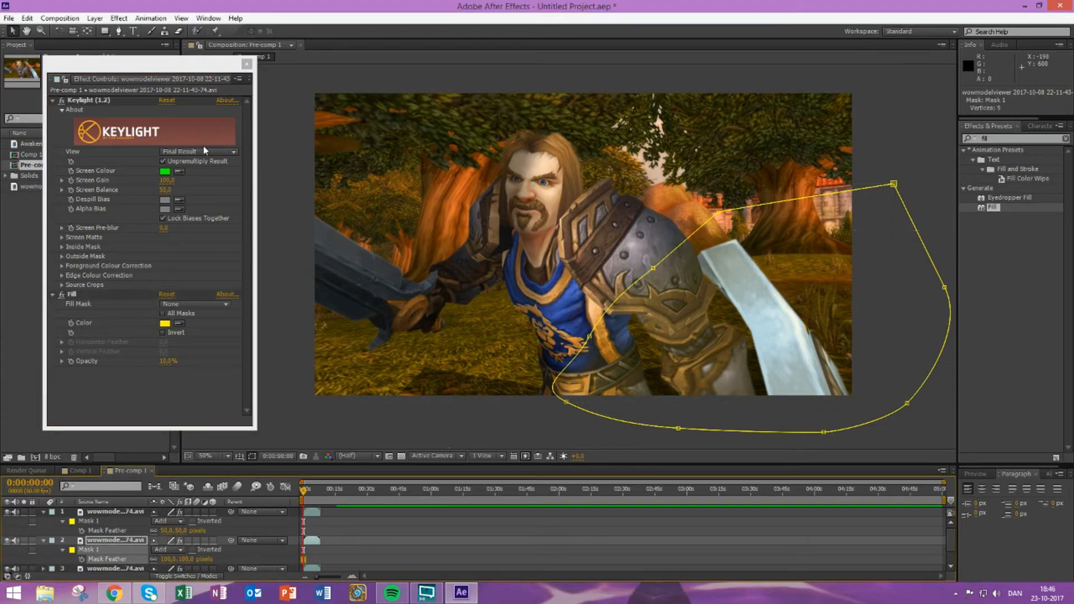
left_click(246, 64)
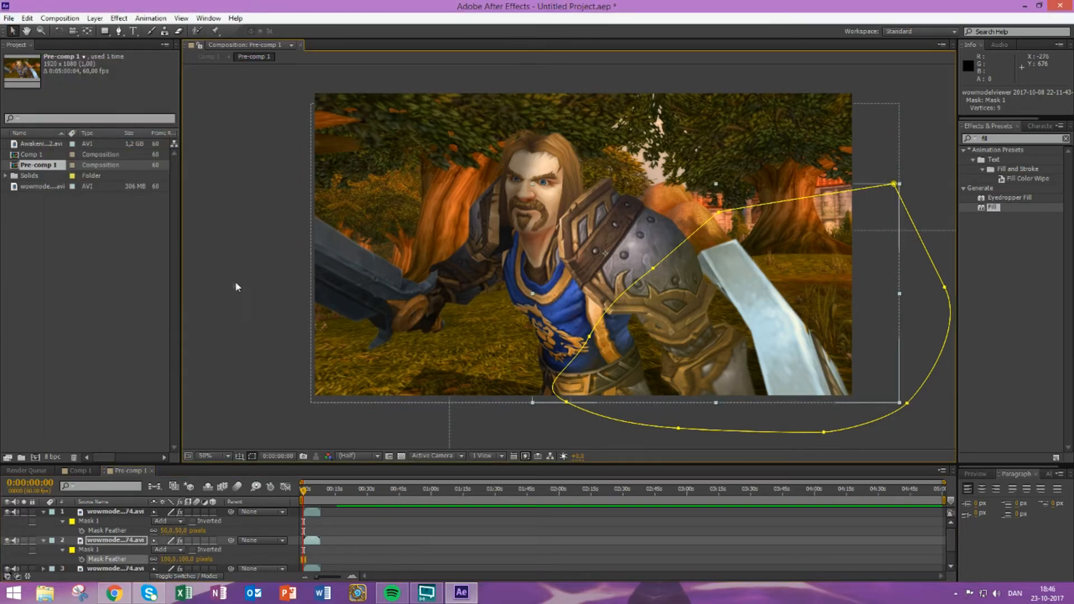
left_click(218, 268)
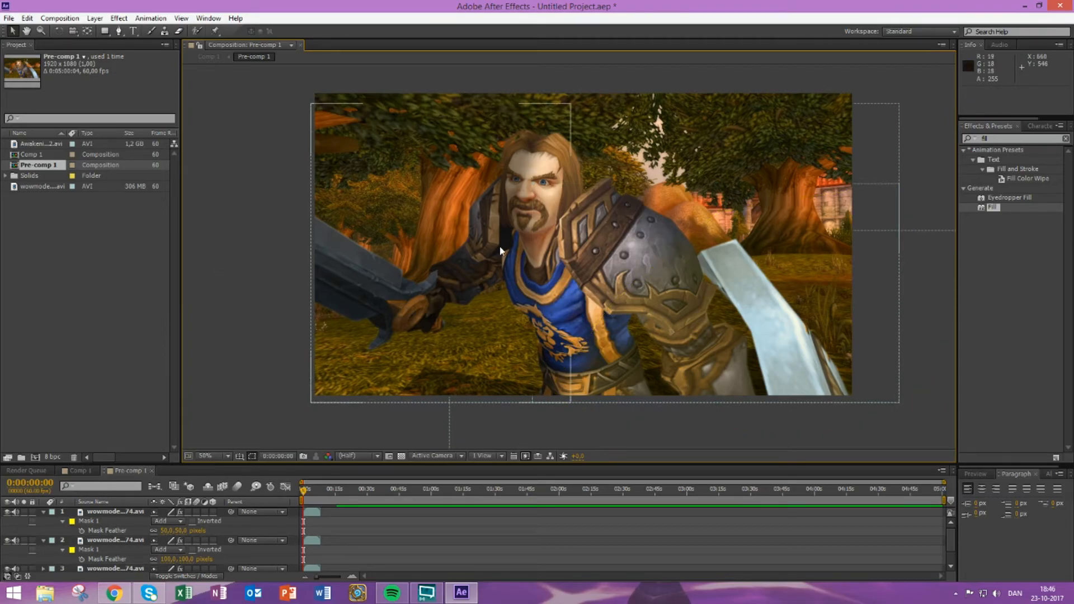
- Examine the yellow tint on the shoulder armour and pale sword in Pre-comp 1 and in the graded Comp 1
key("period")
left_click(27, 31)
left_click_drag(758, 421, 561, 270)
scroll(414, 267, "up", 2)
scroll(560, 270, "down", 4)
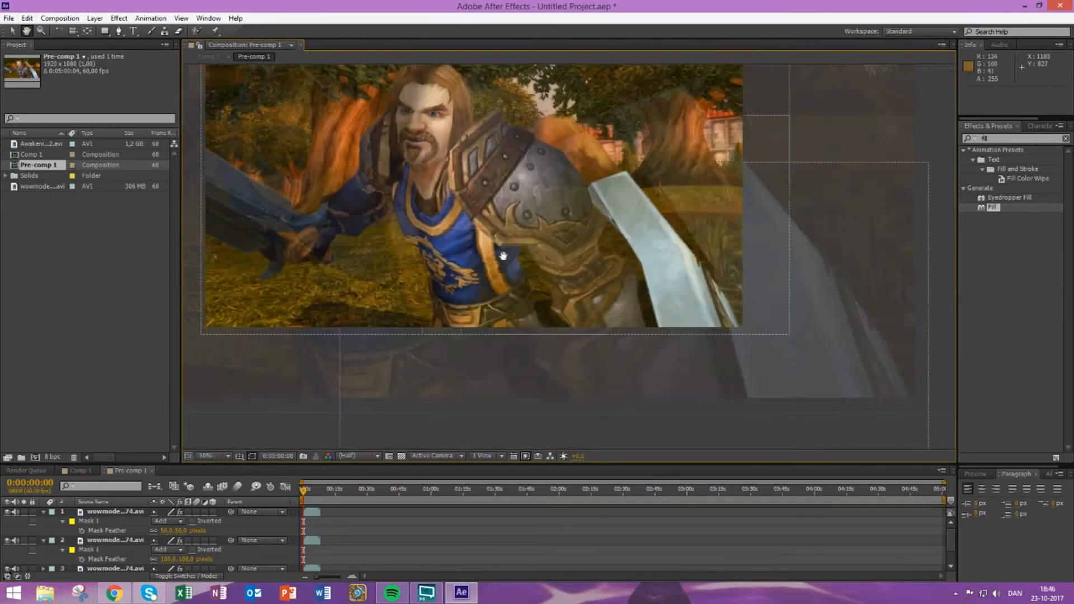
scroll(484, 244, "up", 1)
left_click_drag(484, 244, 616, 309)
left_click(12, 32)
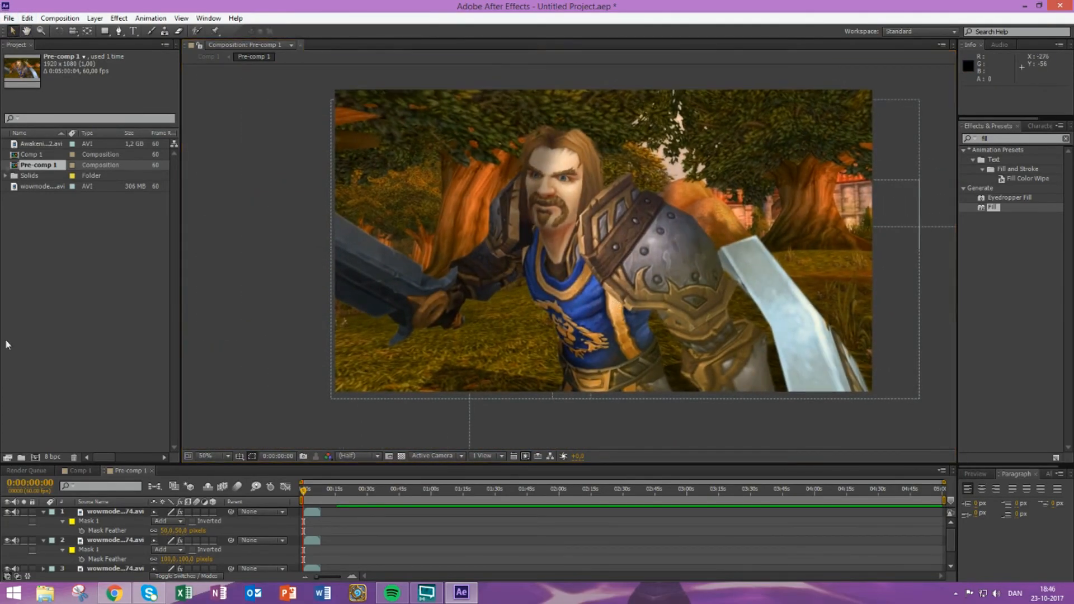
left_click(77, 471)
left_click(27, 31)
left_click_drag(367, 286, 320, 275)
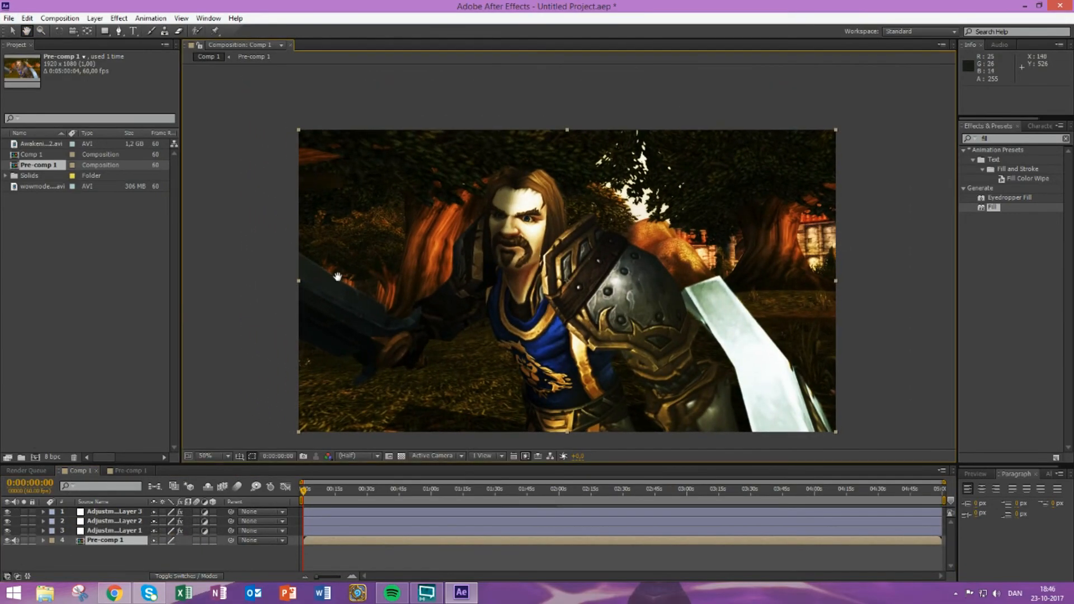
scroll(345, 280, "up", 1)
scroll(305, 237, "down", 1)
mouse_move(423, 339)
left_mouse_down()
mouse_move(472, 301)
mouse_move(432, 324)
left_mouse_up()
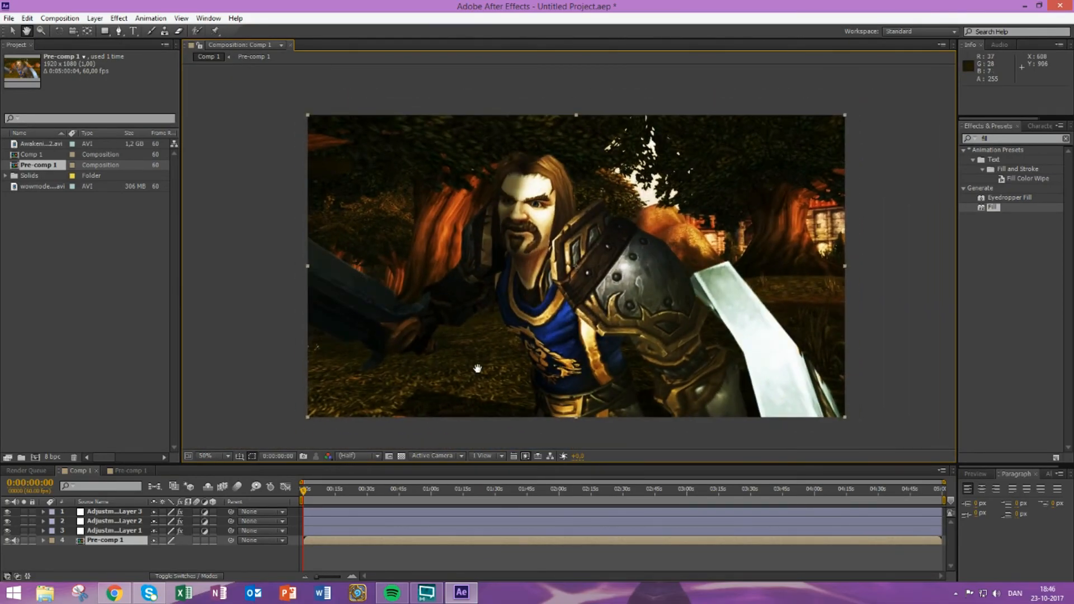
key("v")
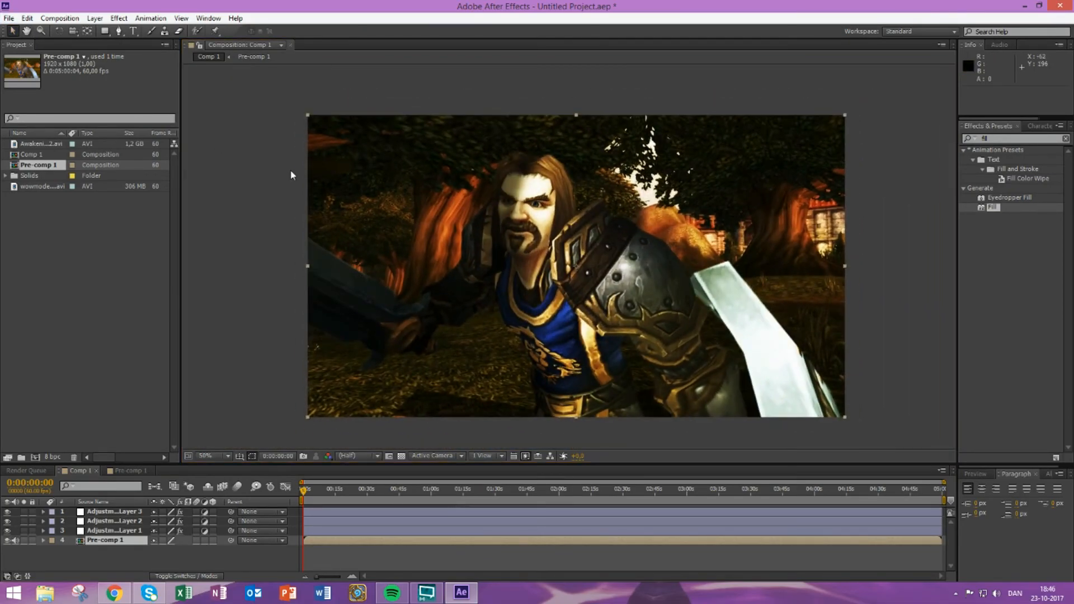
- Duplicate the Awakening forest background layer in Pre-comp 1 with copy and paste
left_click(127, 474)
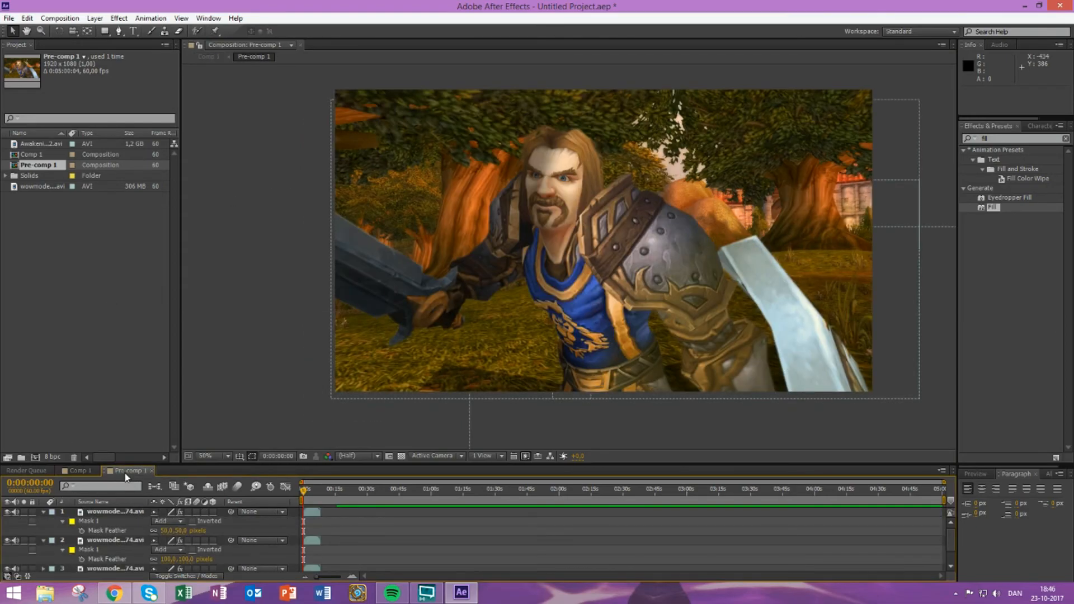
scroll(135, 535, "down", 1)
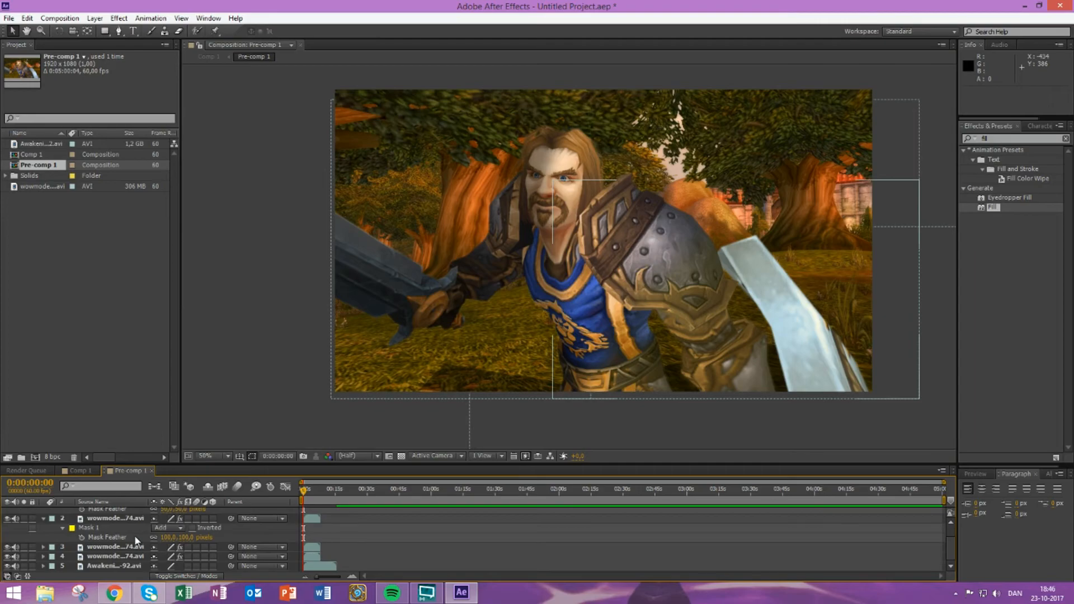
left_click(112, 566)
key("ctrl+c")
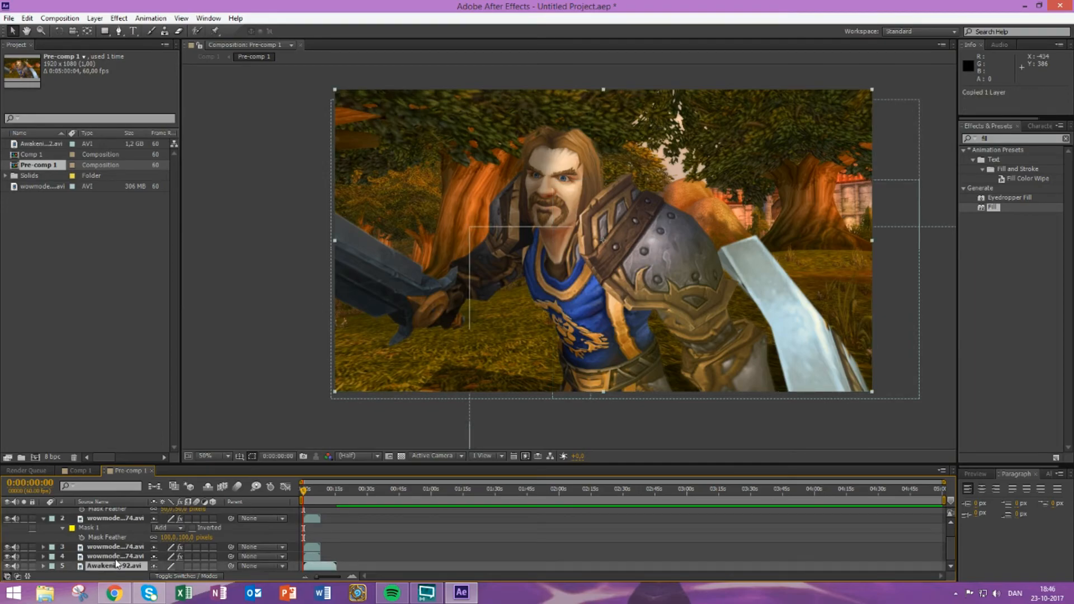
key("ctrl+v")
scroll(116, 563, "down", 1)
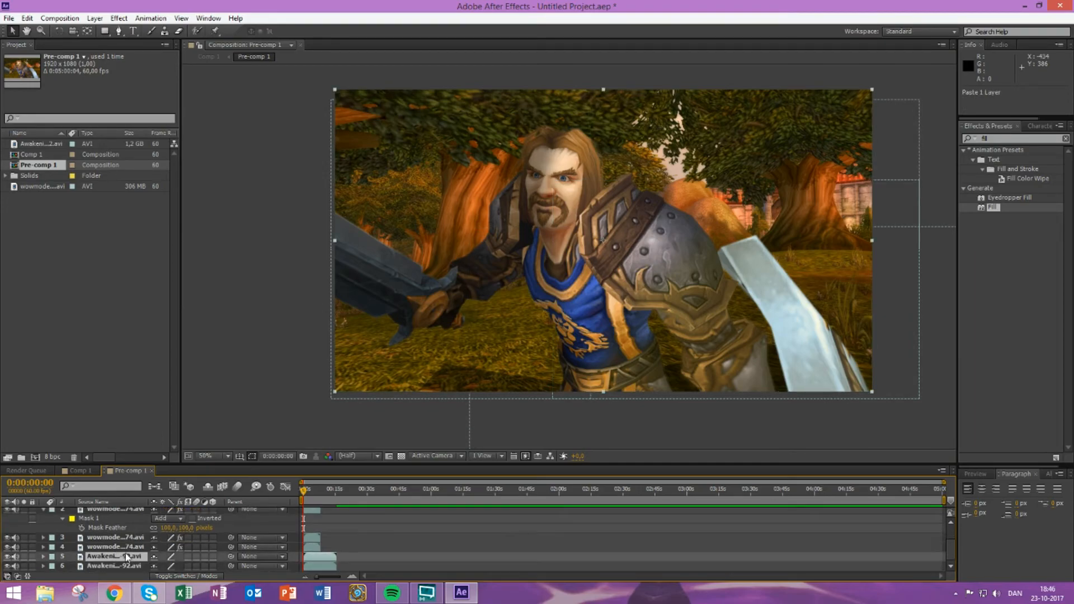
- Draw a closed 14-point Pen mask on the forest duplicate, enclosing the dark-sword side and running down through the character's face and tabard
left_click(28, 33)
double_click(28, 33)
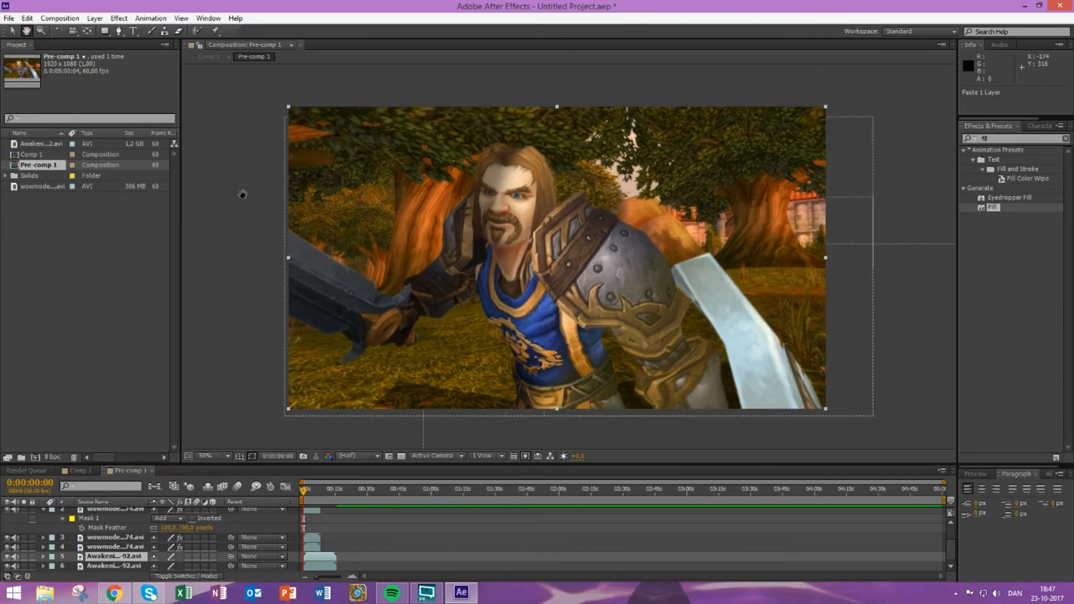
left_click(13, 32)
left_click(119, 32)
left_click(548, 80)
left_click_drag(538, 169, 540, 199)
left_click_drag(530, 284, 530, 297)
left_click_drag(533, 335, 517, 403)
left_click_drag(519, 415, 513, 421)
left_click_drag(472, 431, 426, 432)
left_click_drag(351, 427, 321, 426)
left_click_drag(263, 409, 258, 405)
left_click_drag(223, 279, 232, 256)
left_click_drag(324, 84, 341, 85)
left_click_drag(488, 81, 515, 87)
left_click(548, 81)
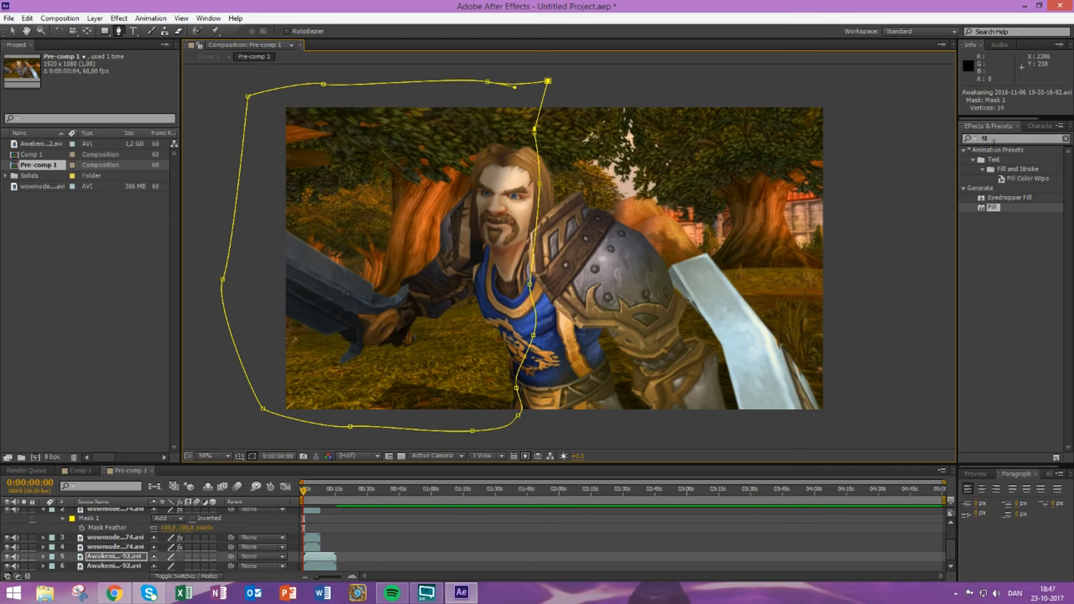
- Apply a Fill effect to the masked forest duplicate and set its colour to black (000000)
double_click(993, 207)
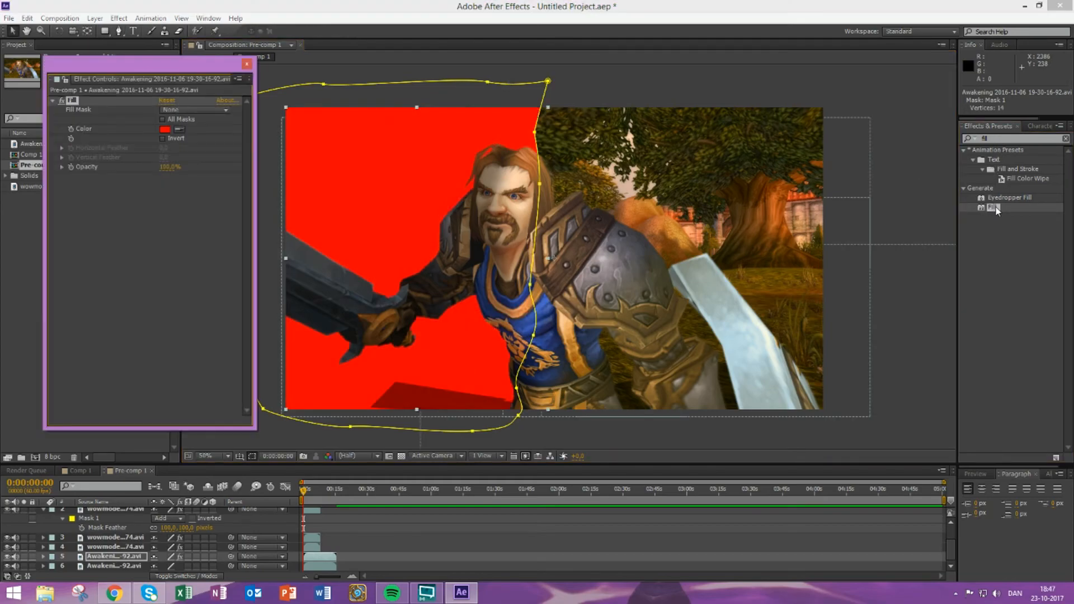
left_click(165, 130)
left_click_drag(712, 411, 690, 443)
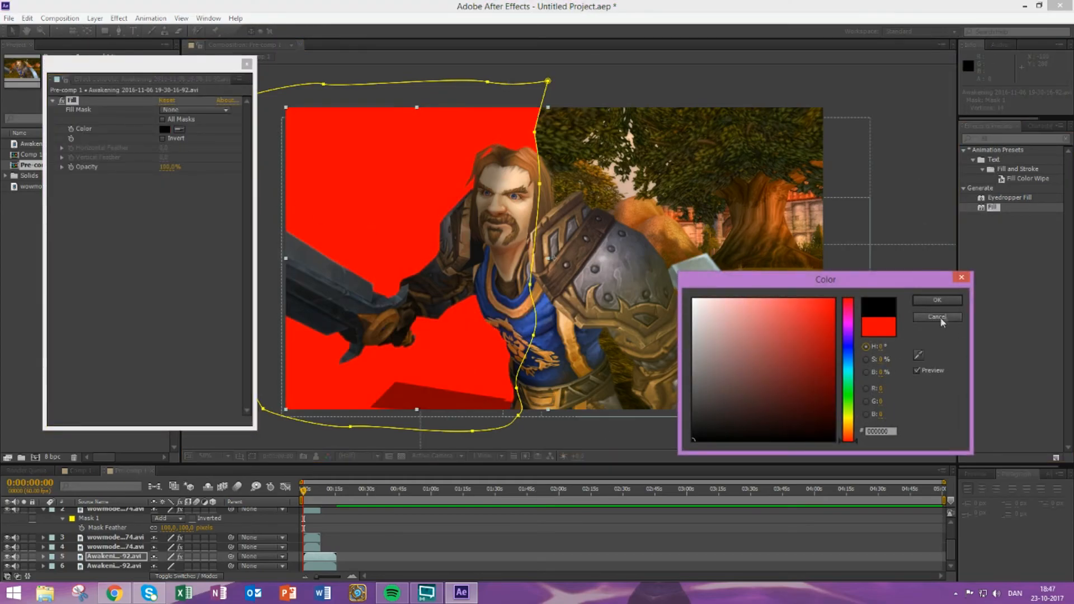
left_click(938, 302)
- Try the black Fill at 50% opacity and settle on 30%
left_click(166, 168)
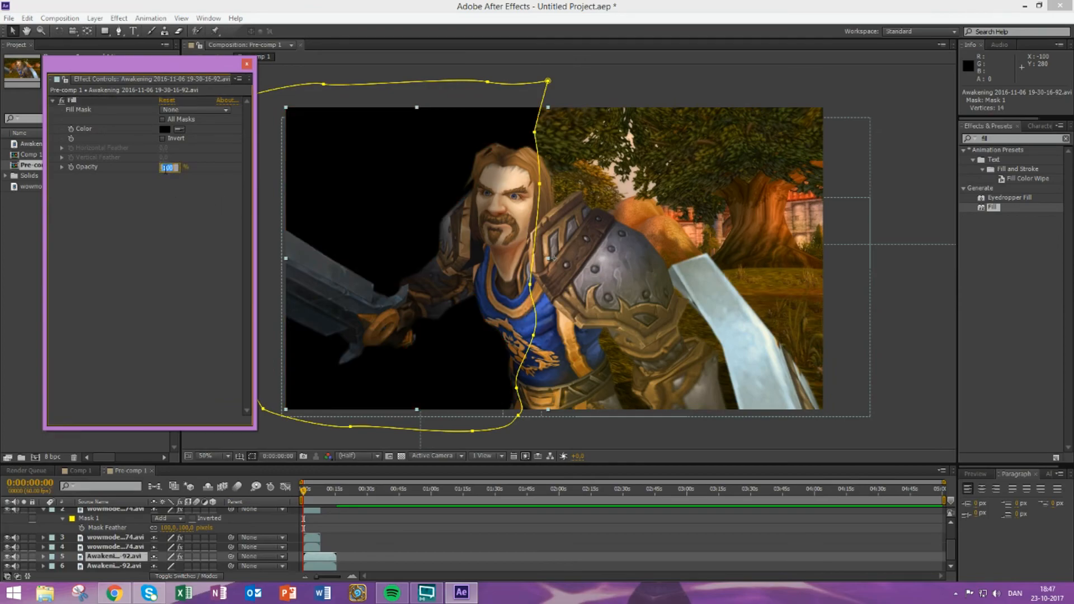
type("50")
key("Return")
left_click(166, 169)
type("30")
key("Return")
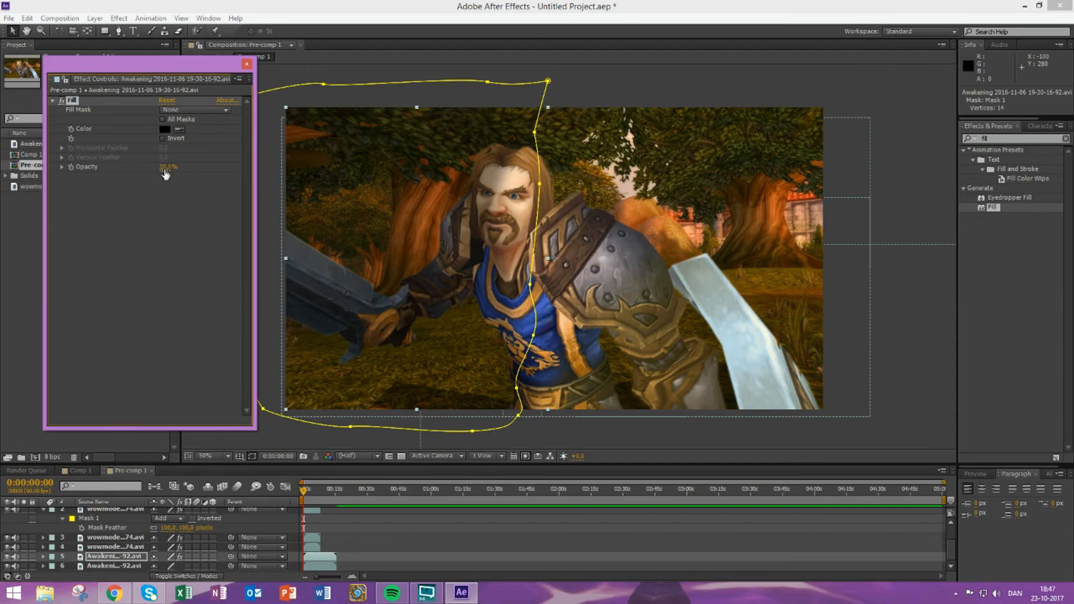
- Set the forest duplicate's Mask Feather to 100 pixels and bring up the graded Comp 1
key("f")
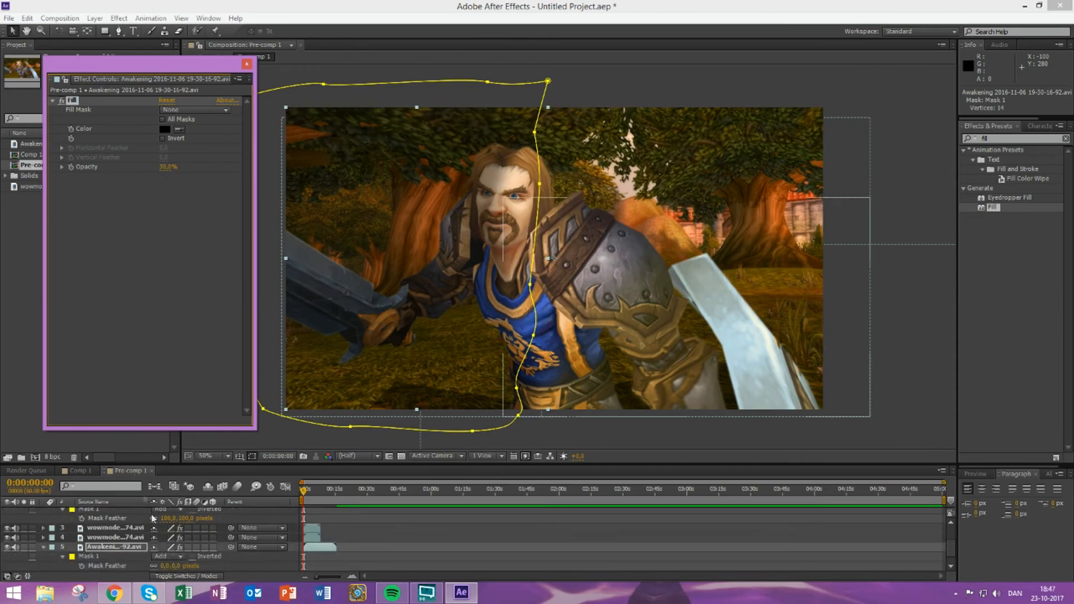
left_click(166, 567)
type("100")
key("Return")
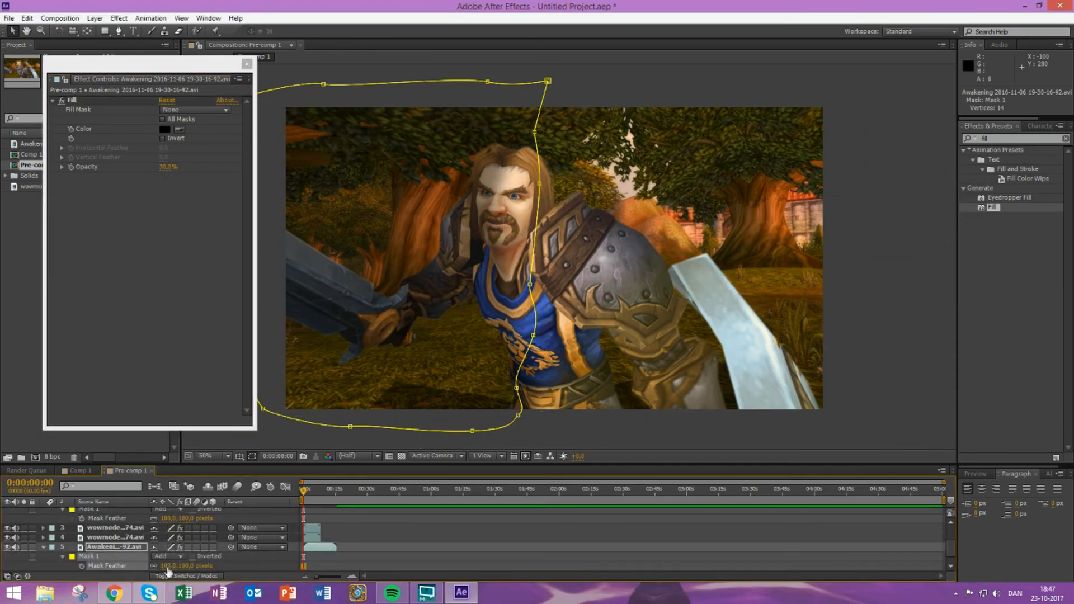
left_click(247, 64)
left_click(74, 470)
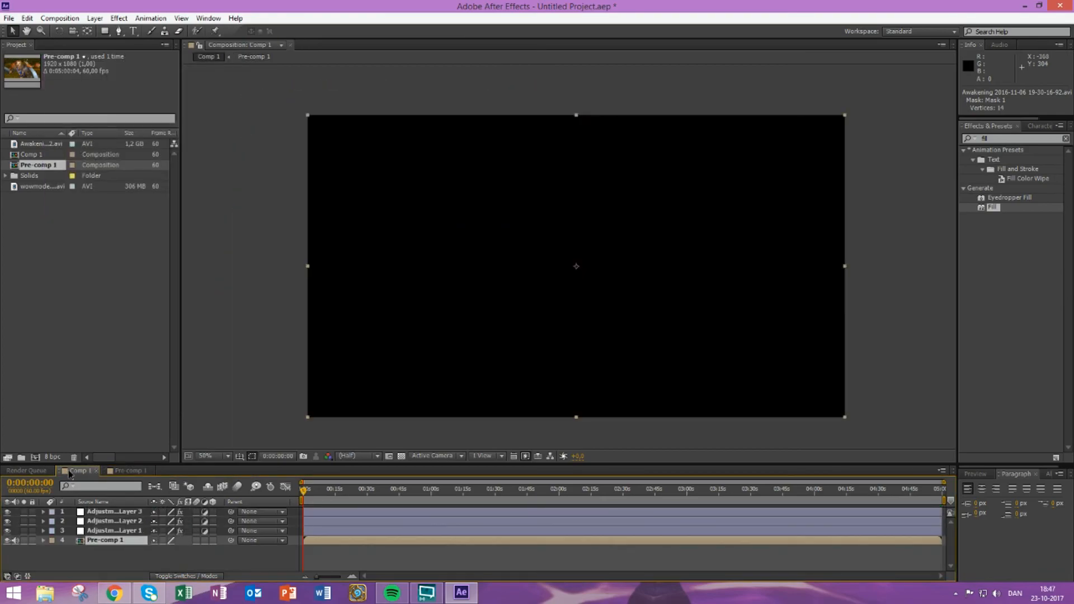